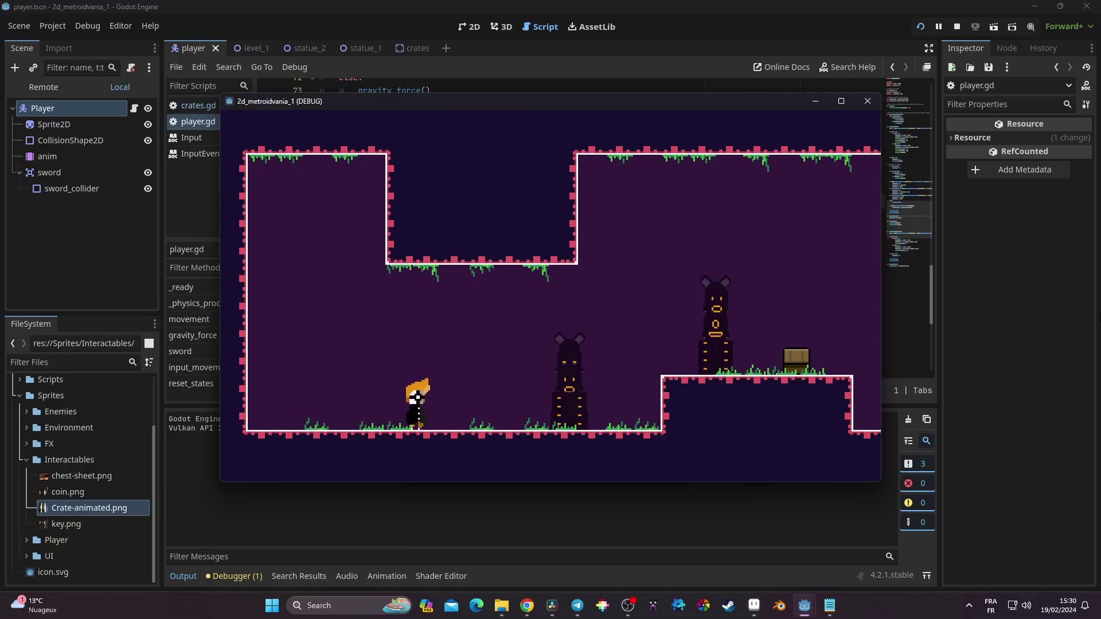
Step: Playtest the 2d_metroidvania_1 level by moving the player to the crate on the ledge, breaking it and heading back
key(Right)
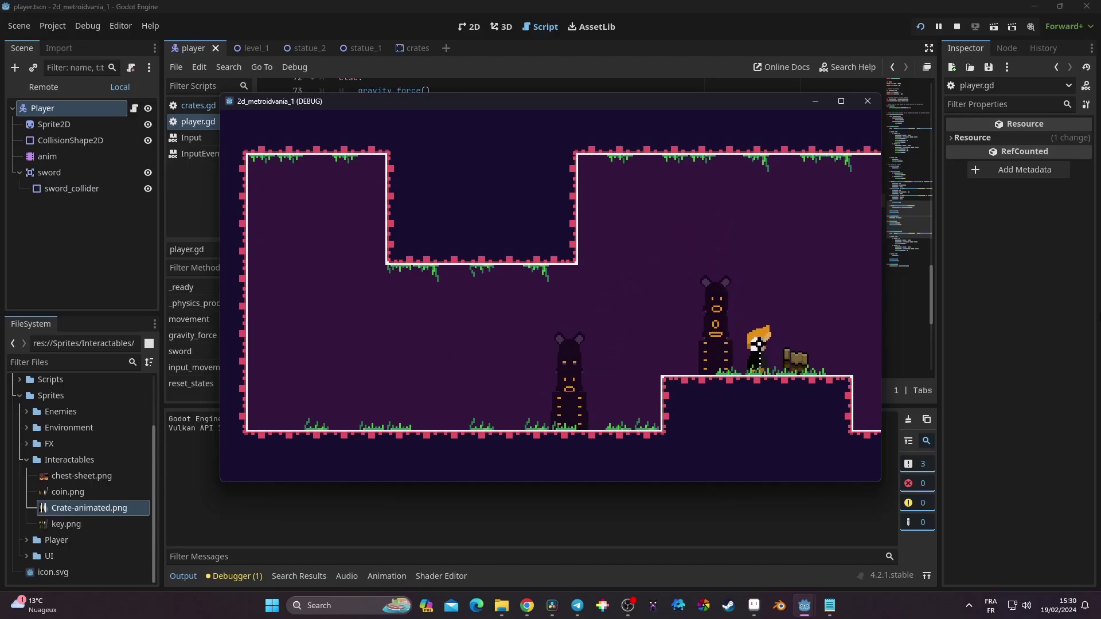
key(Left)
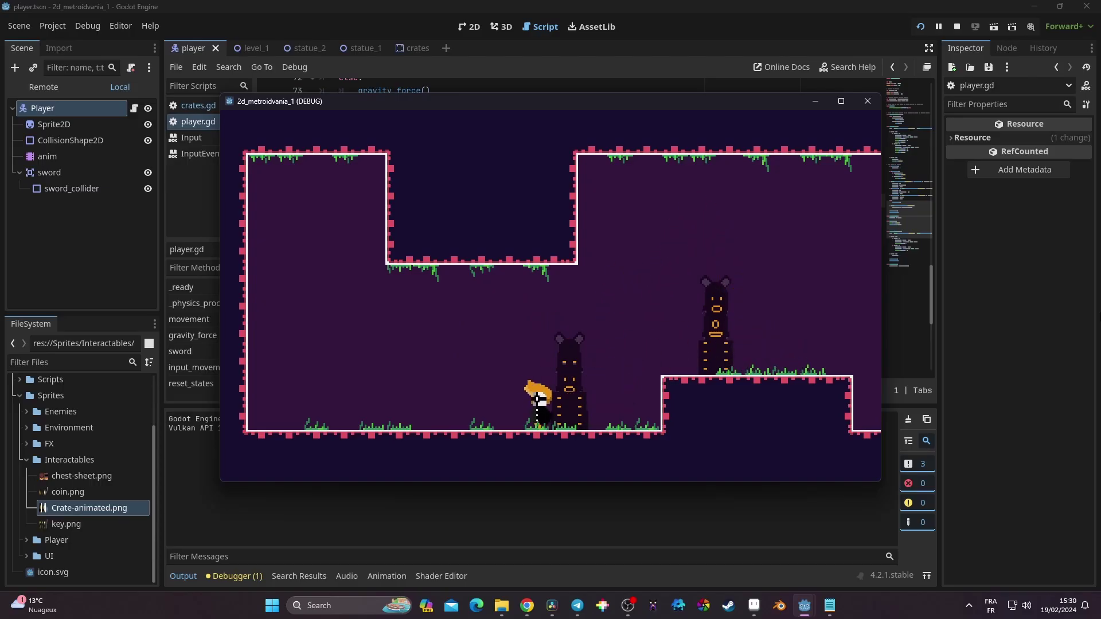
key(space)
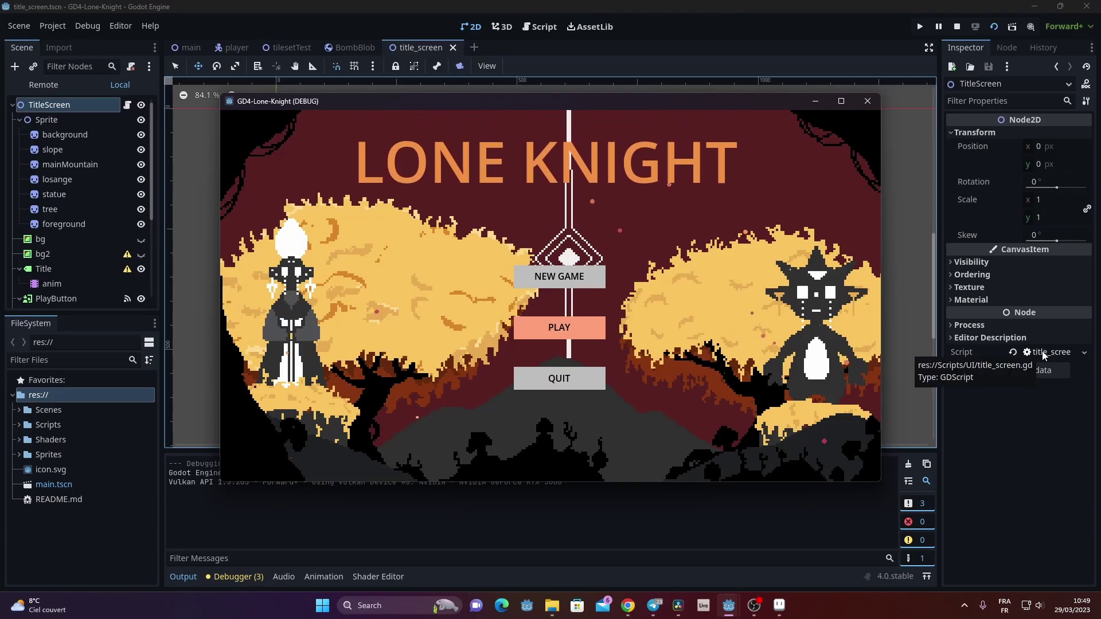
Step: Start the Lone Knight game from its title screen and run the player through the opening area
key(Down)
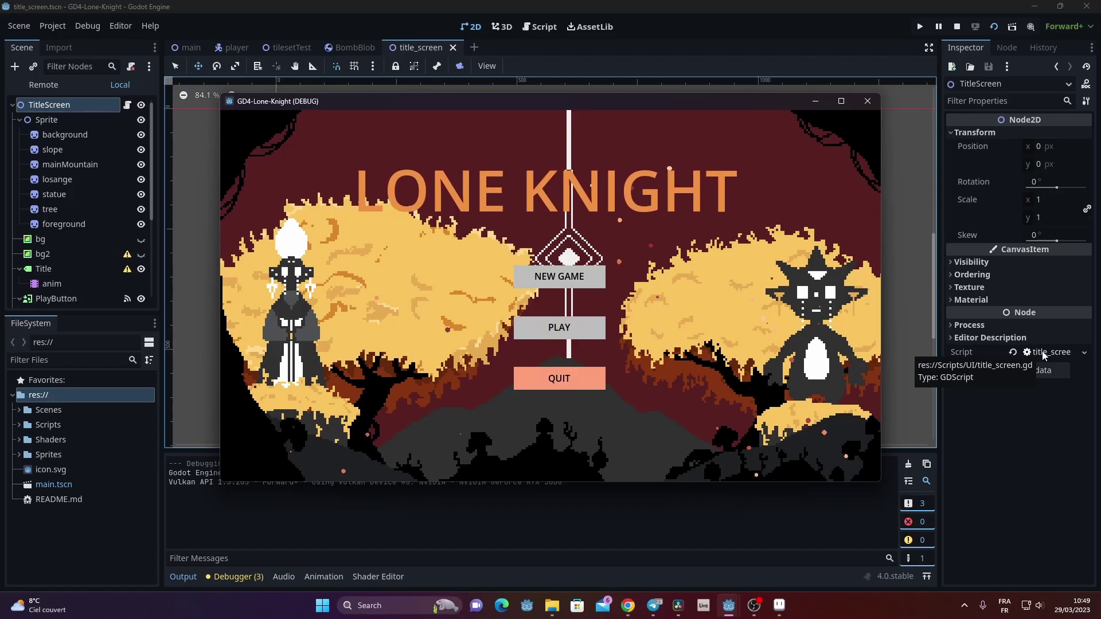
key(Down)
key(Down)
key(Return)
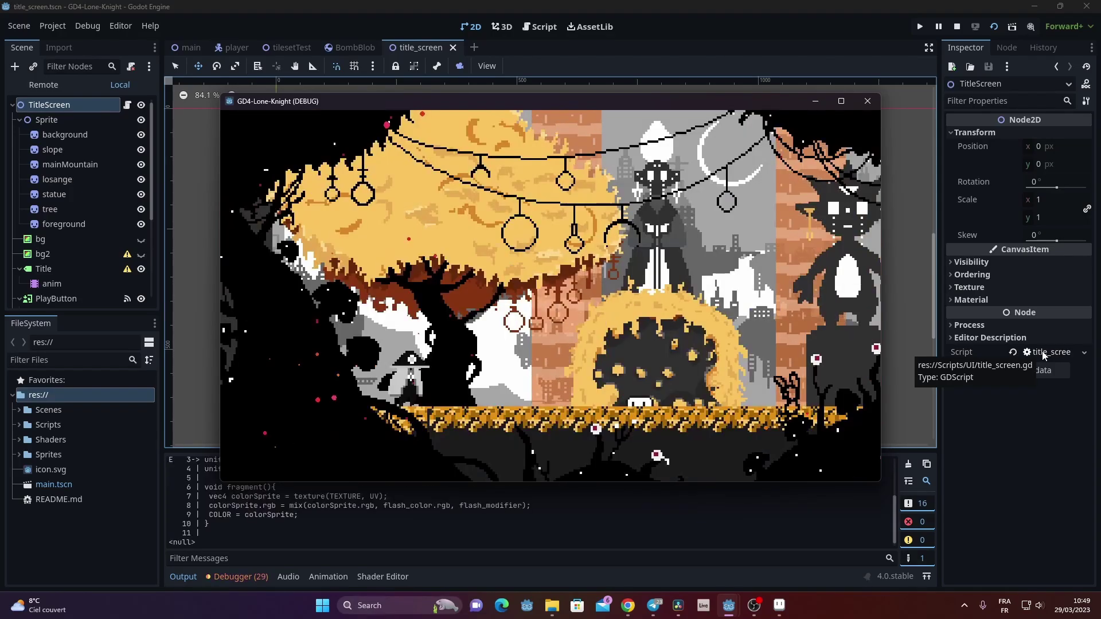
key(Right)
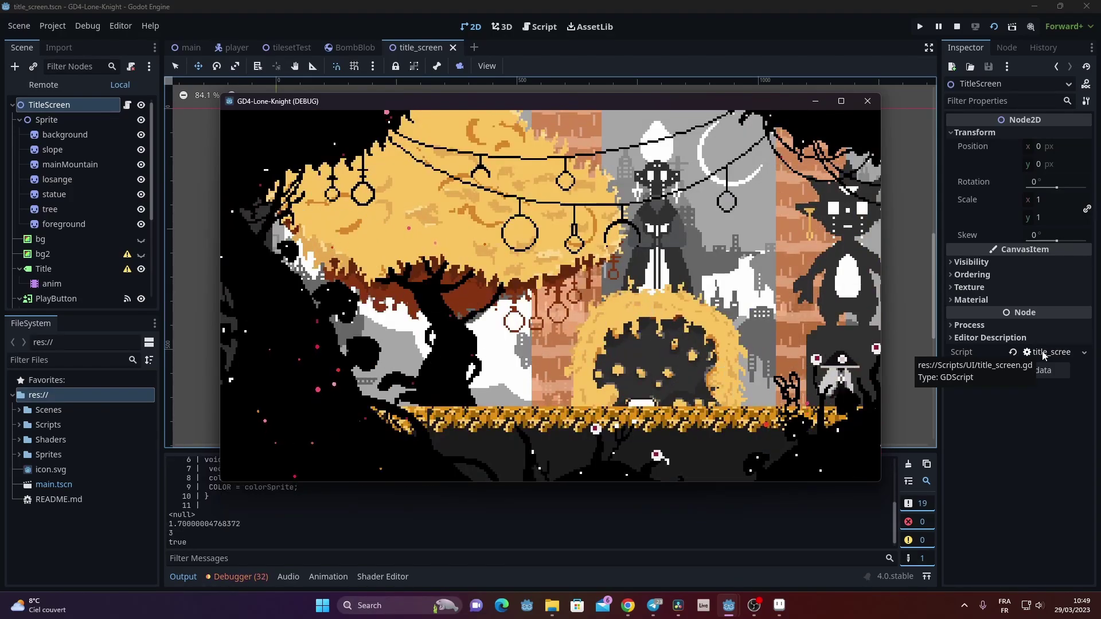
key(Right)
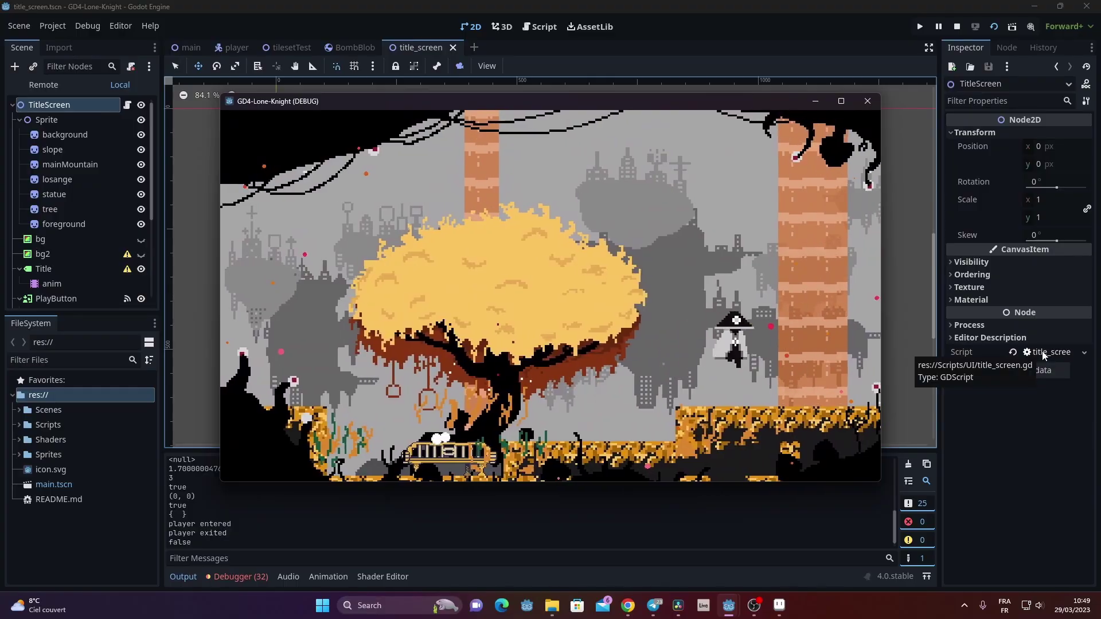
key(Right)
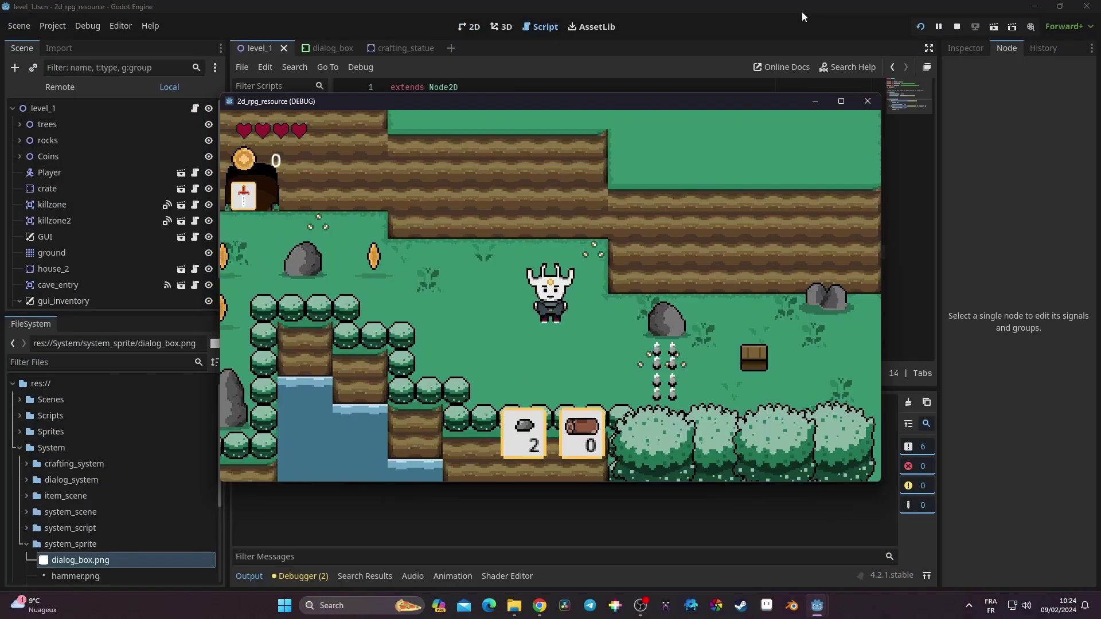
Step: Playtest 2d_rpg_resource by walking the character around to the statue near the house, and move the player in 3d_zelda_rpg
key(Right)
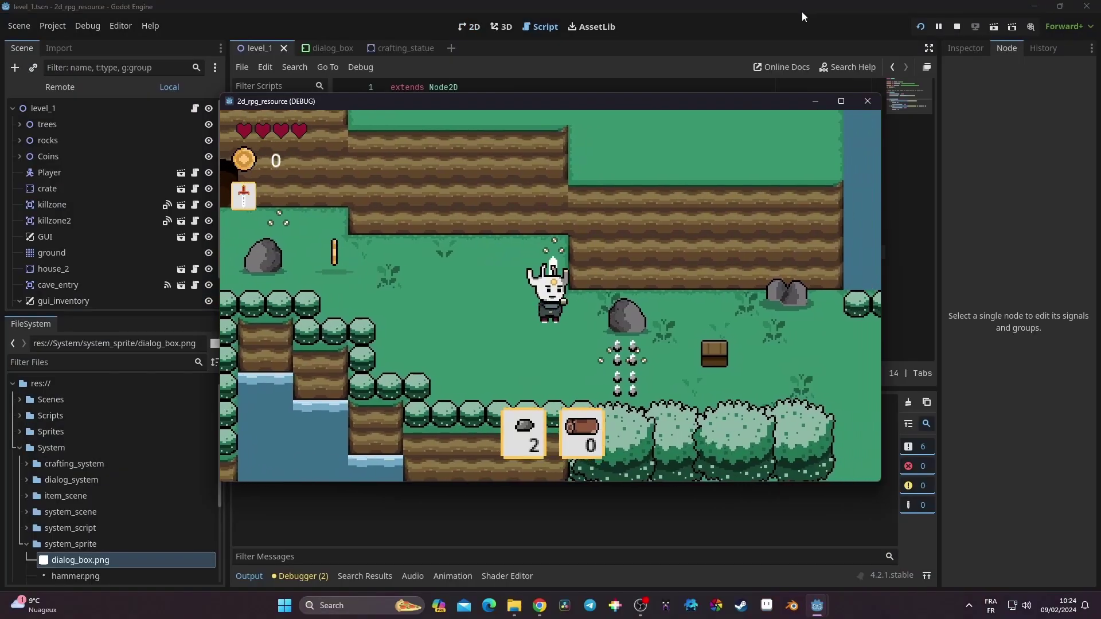
key(Left)
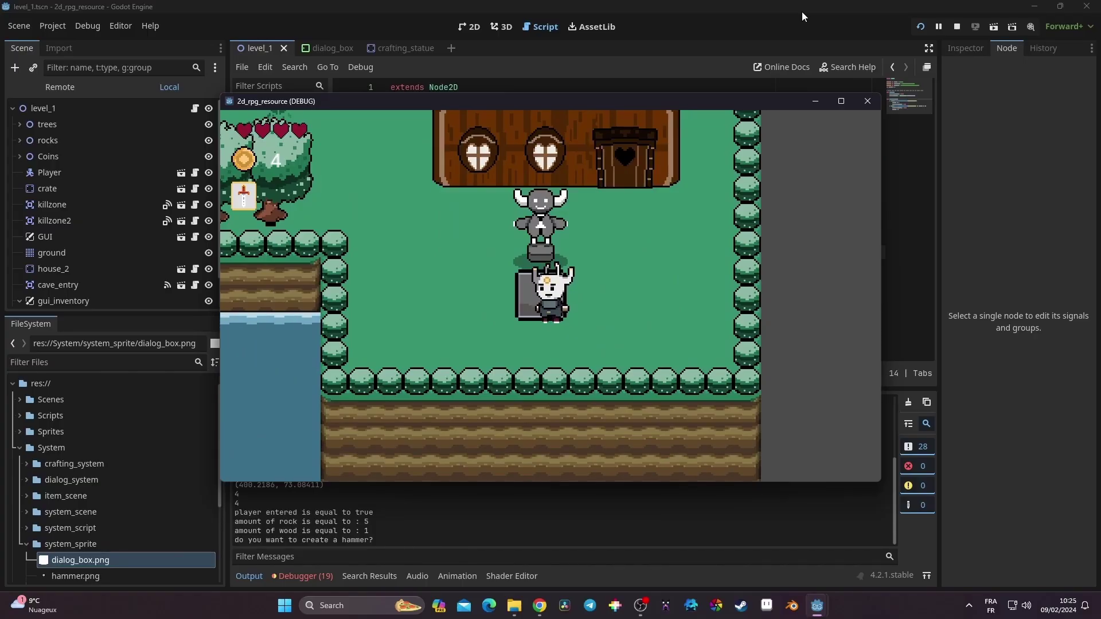
key(a)
key(Right)
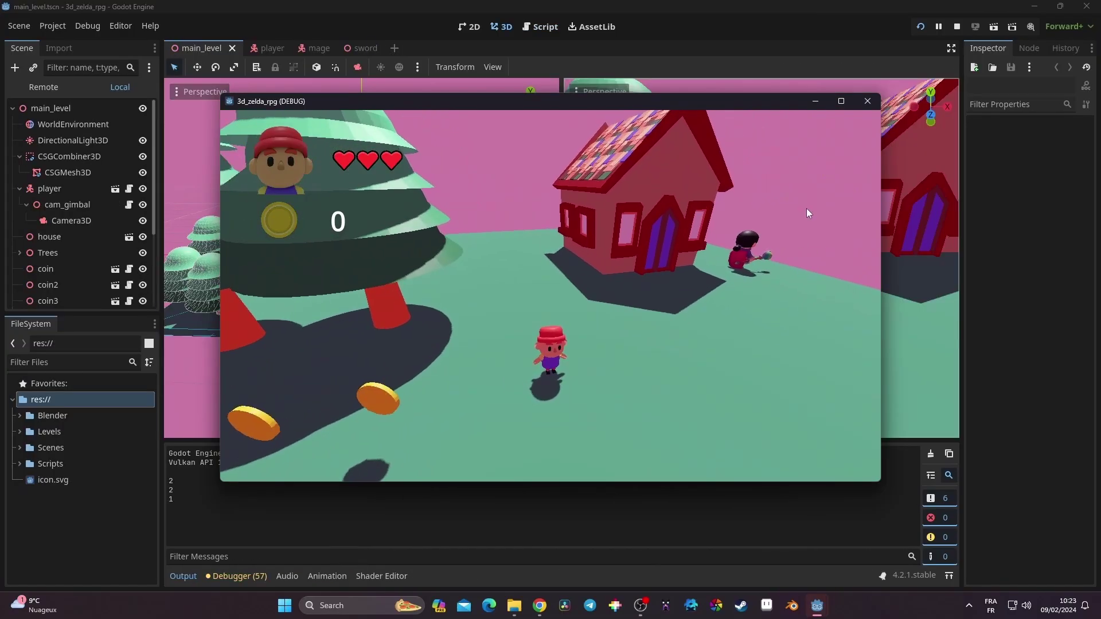
key(w)
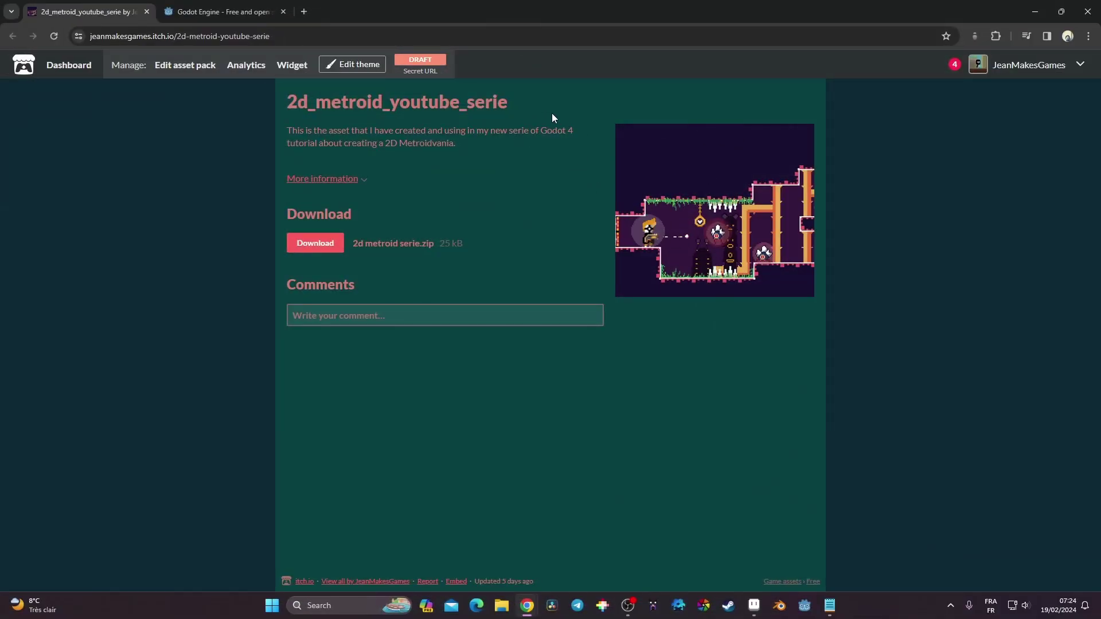
Step: Highlight the asset page's address, switch to Aseprite and examine the metroidvania mockup's tiles, props and level layout
click(450, 30)
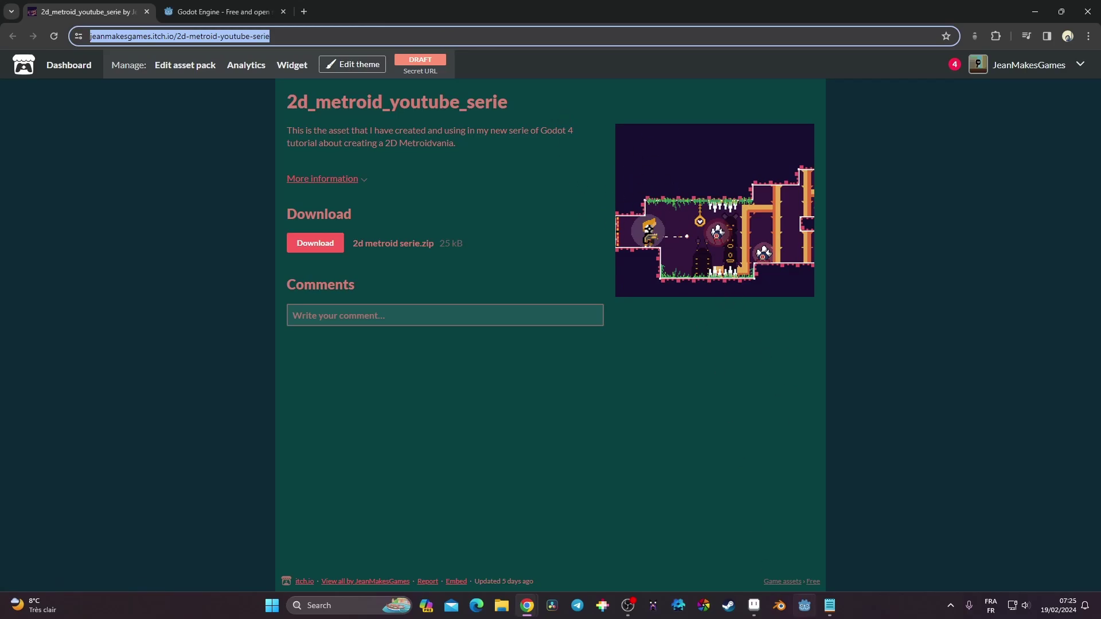
click(754, 606)
scroll(703, 208, up, 1)
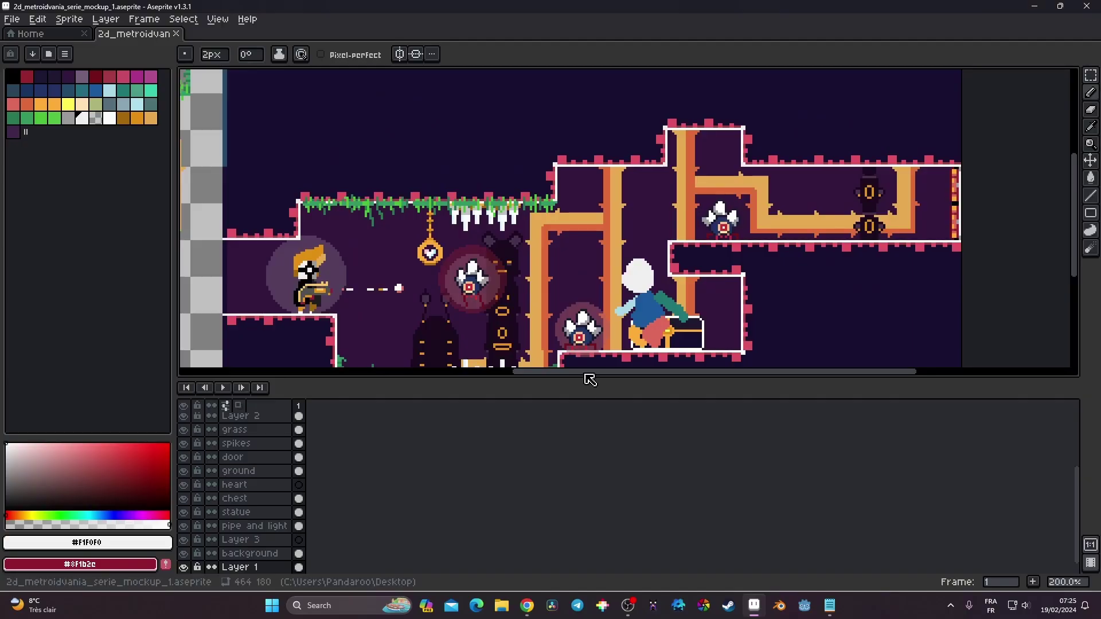
key(Tab)
middle_drag(398, 448, 555, 521)
middle_drag(634, 369, 576, 370)
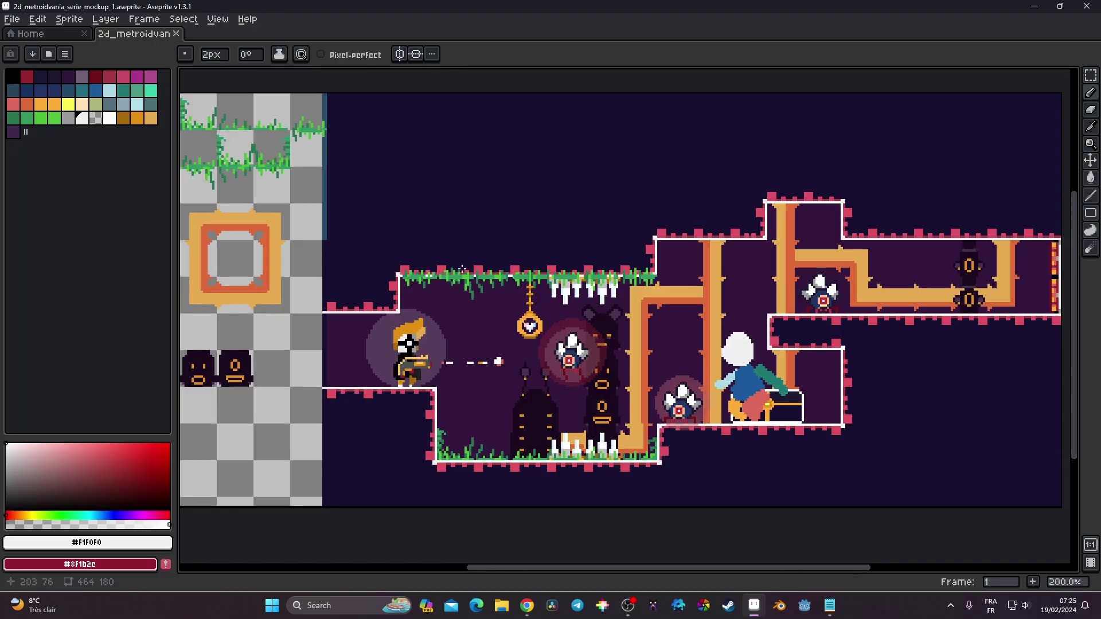
middle_drag(490, 337, 451, 337)
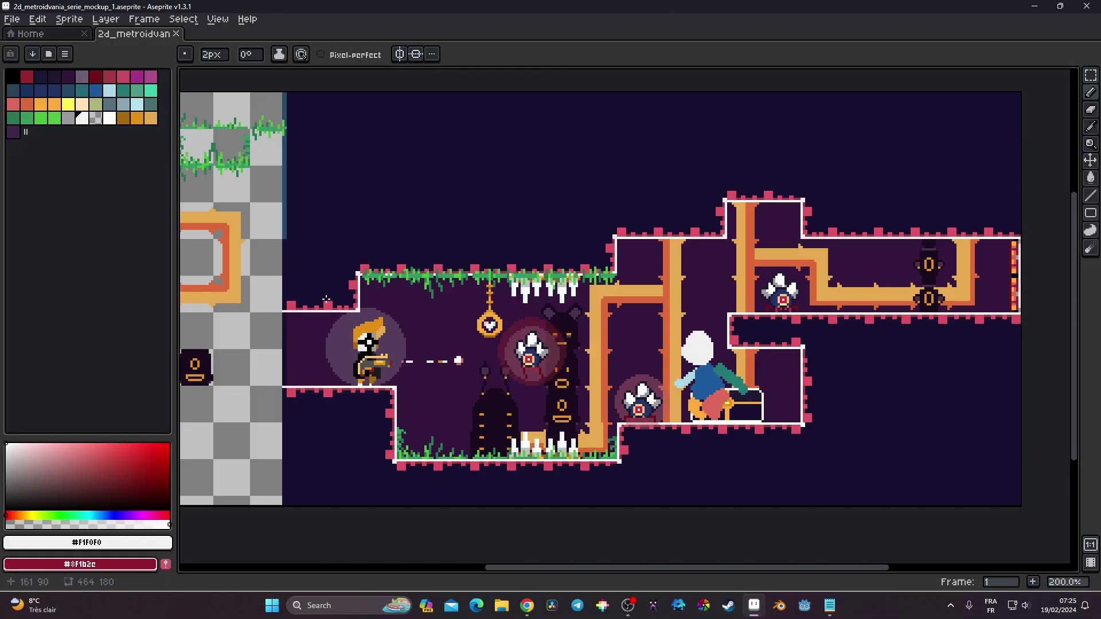
middle_drag(376, 276, 647, 254)
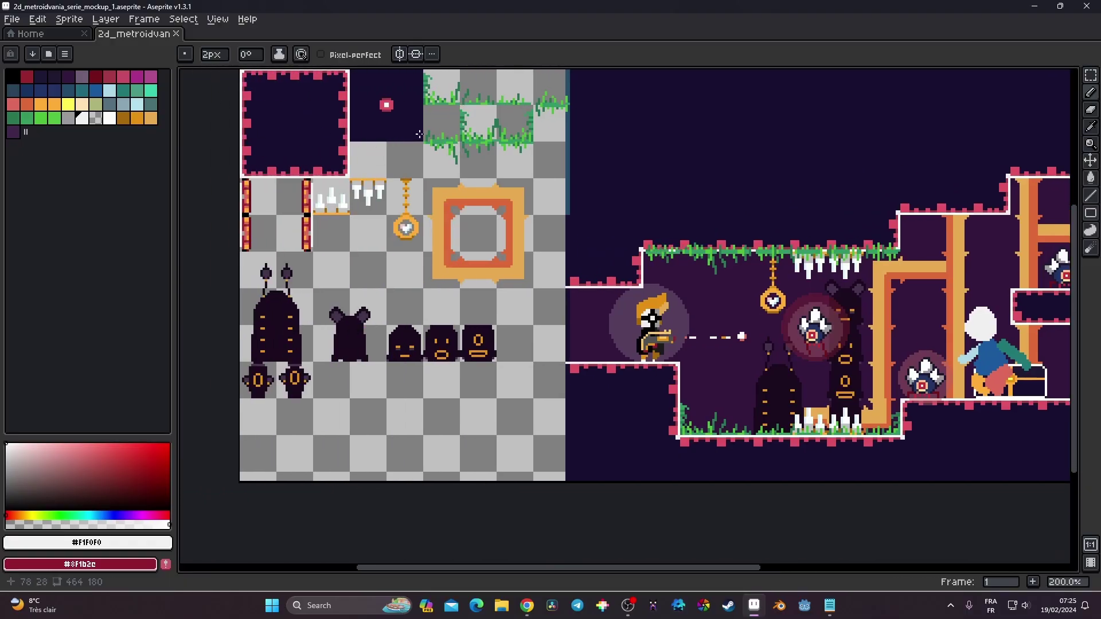
middle_drag(445, 172, 443, 173)
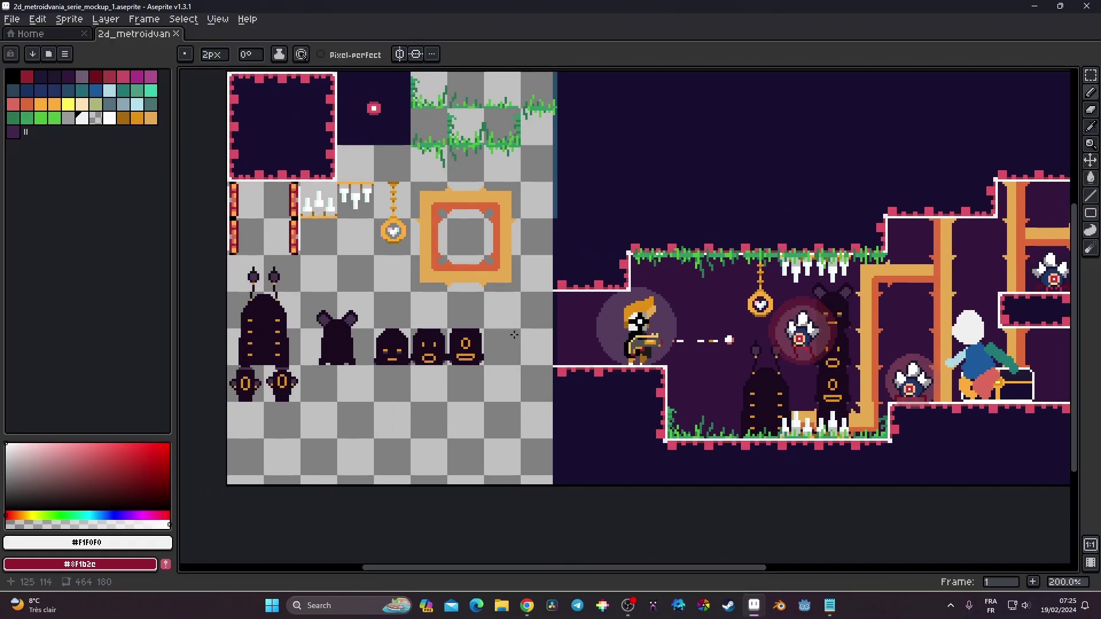
middle_drag(1056, 336, 751, 378)
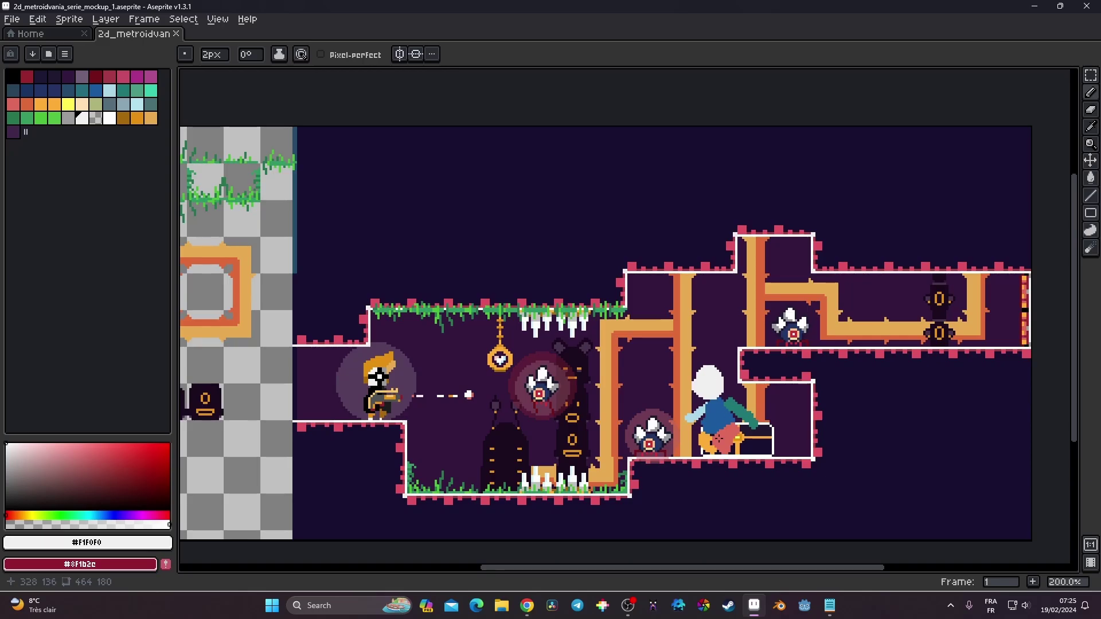
Step: Return to Chrome and show the Godot Engine website
key(alt+Tab)
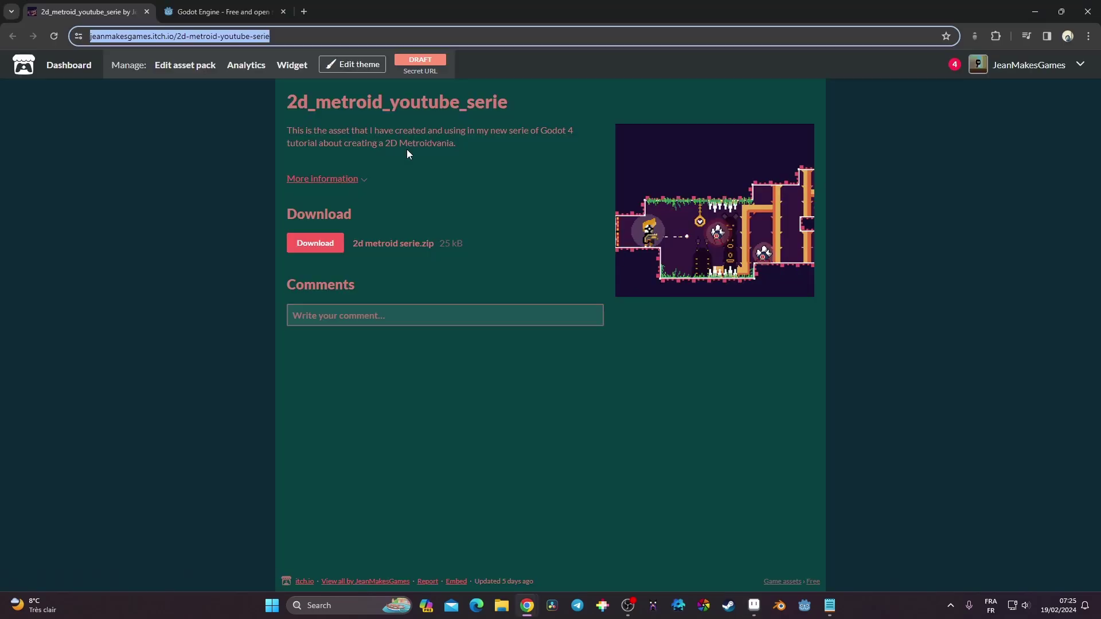
click(247, 4)
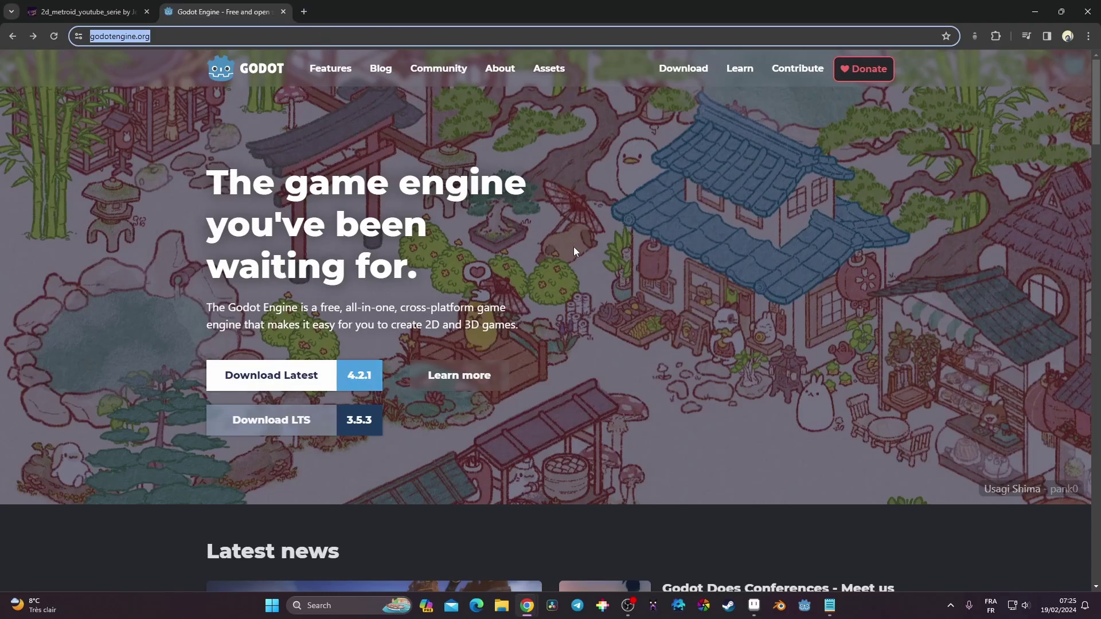
Step: Switch to Godot's Project Manager and start a new project located in the Desktop's "godot 4 games" folder
click(804, 605)
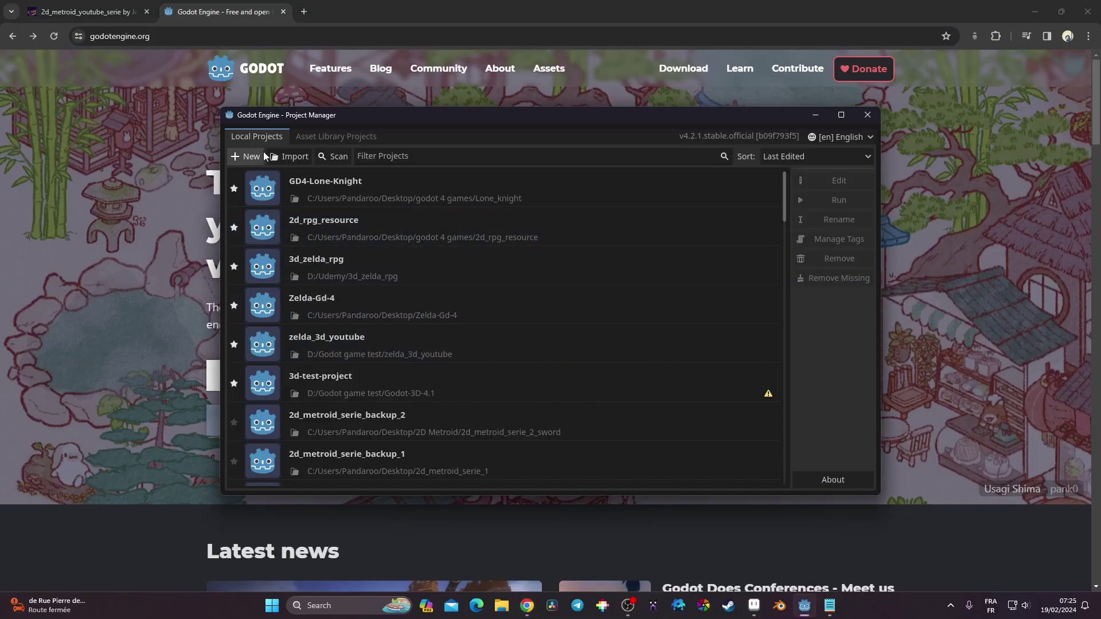
click(247, 156)
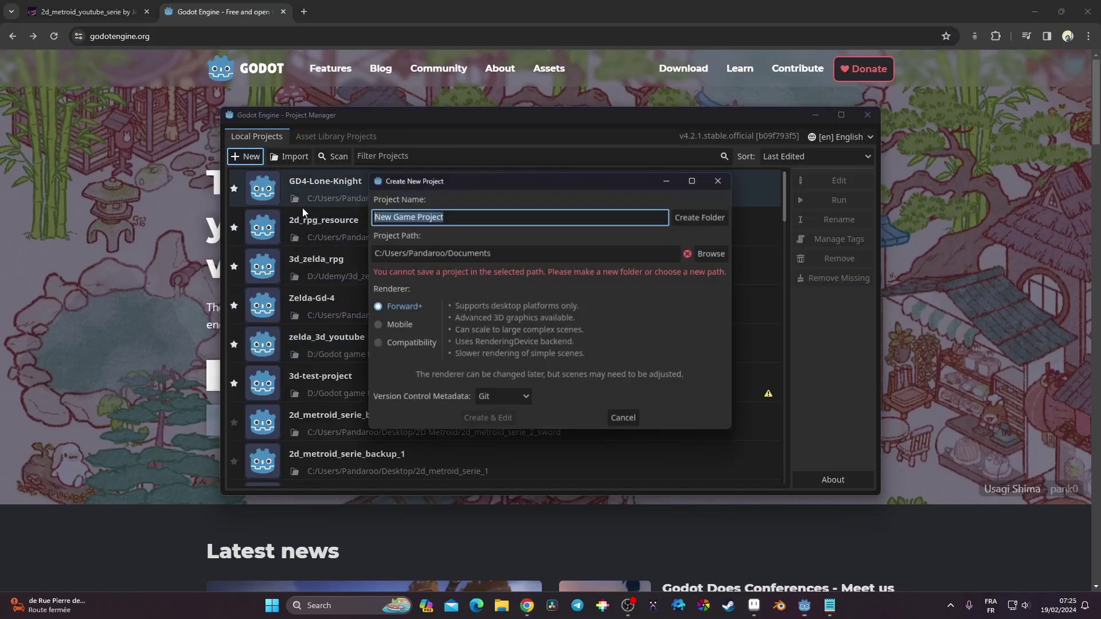
click(710, 255)
click(300, 369)
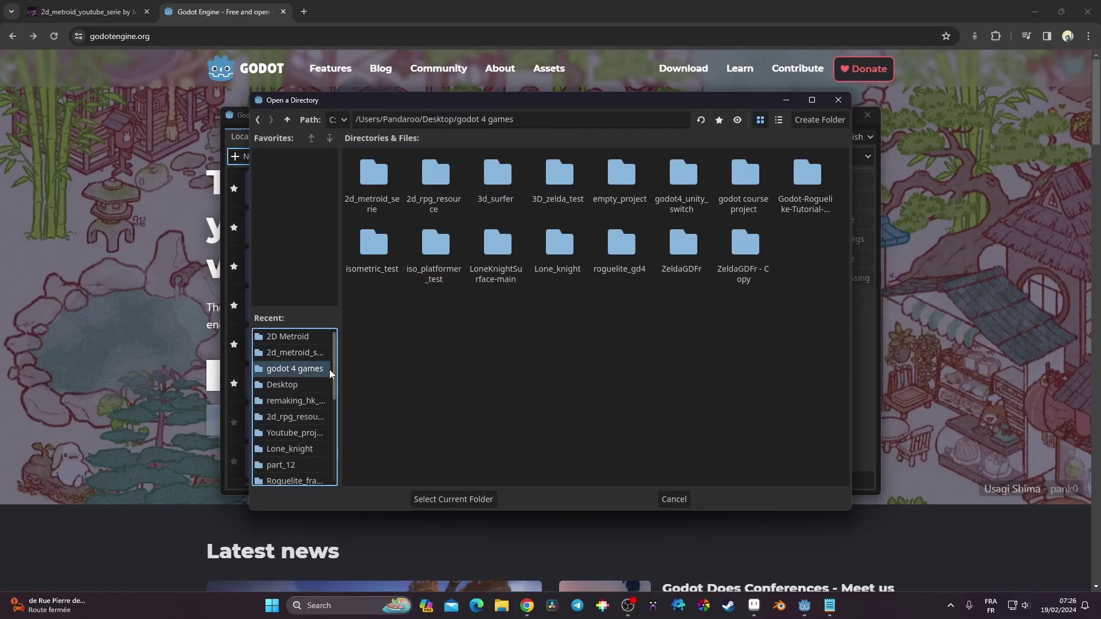
click(453, 499)
Step: Name the project 2d_metroidvania_1, make a folder for it, and create and open the project for editing
drag(446, 215, 347, 223)
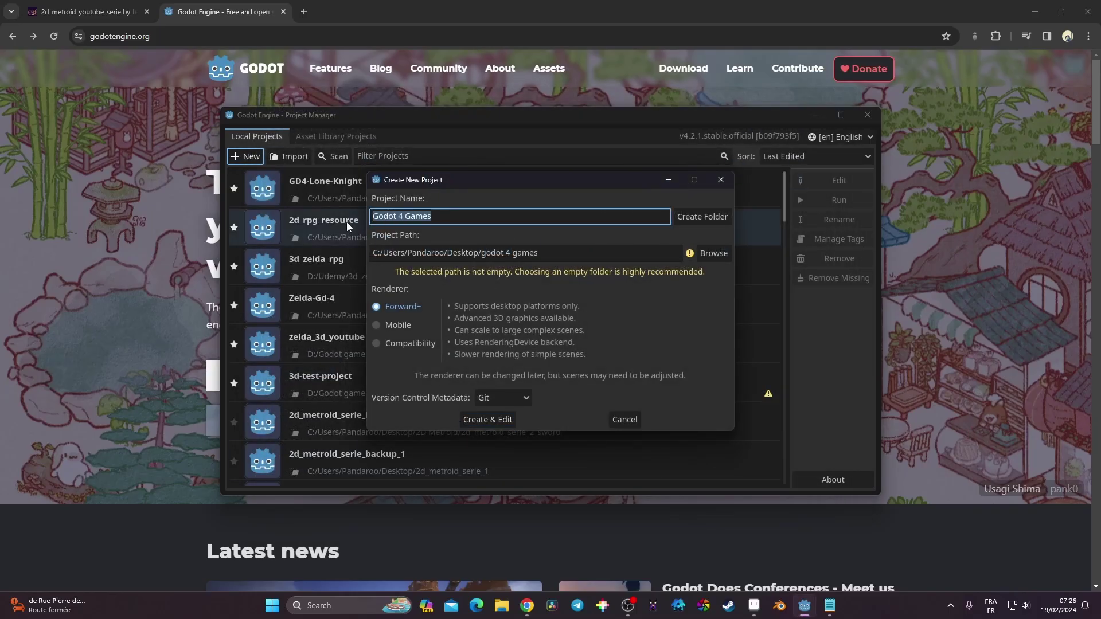
text(2d)
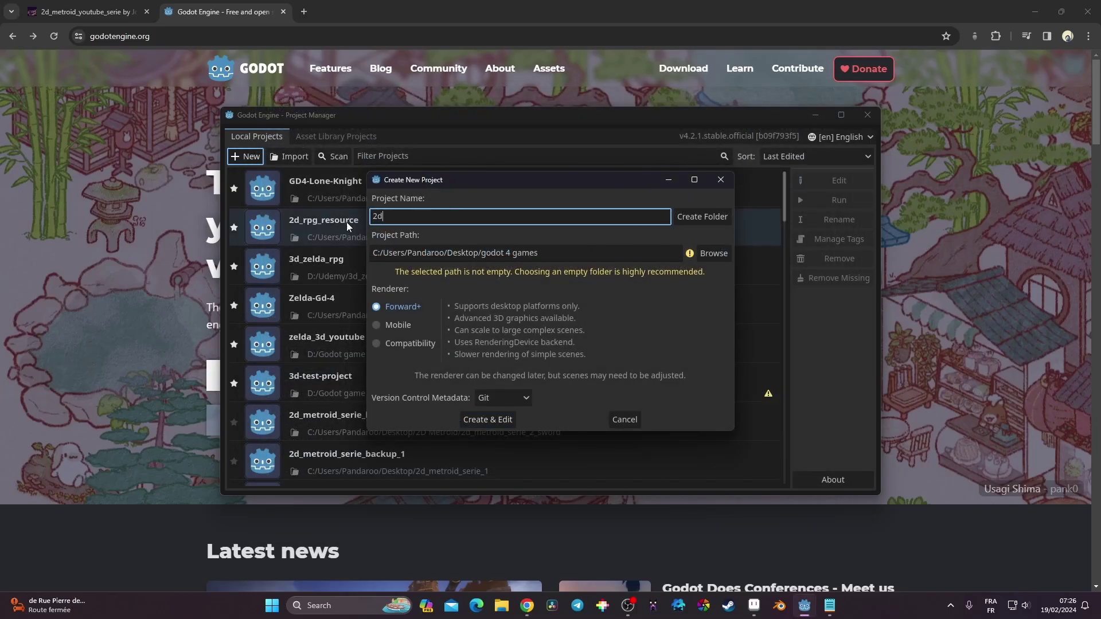
text(_metroidvania_1)
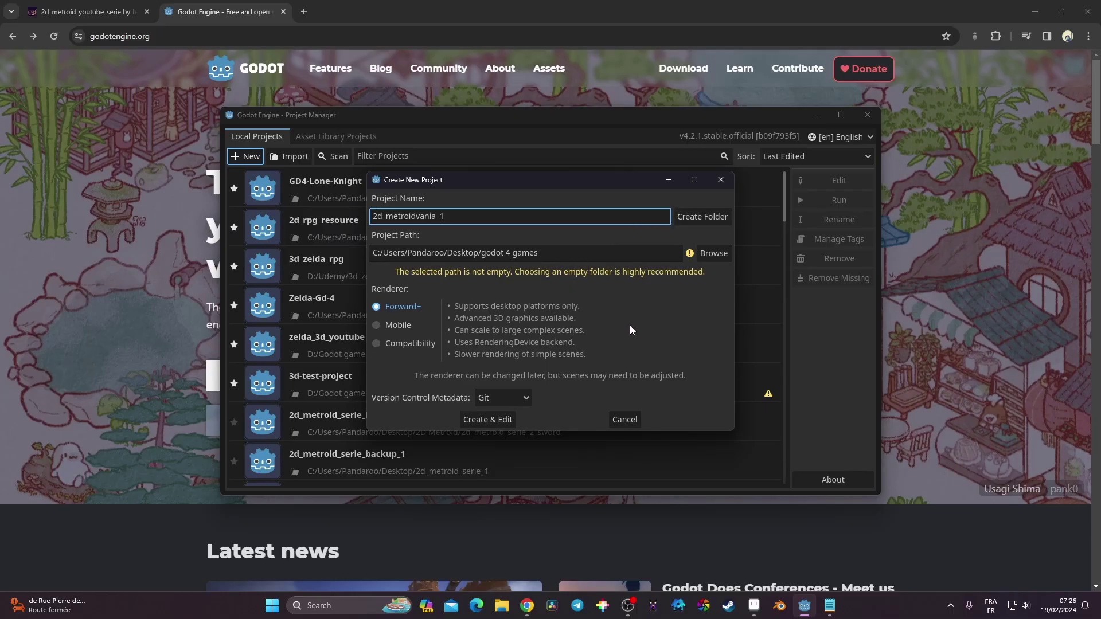
click(701, 217)
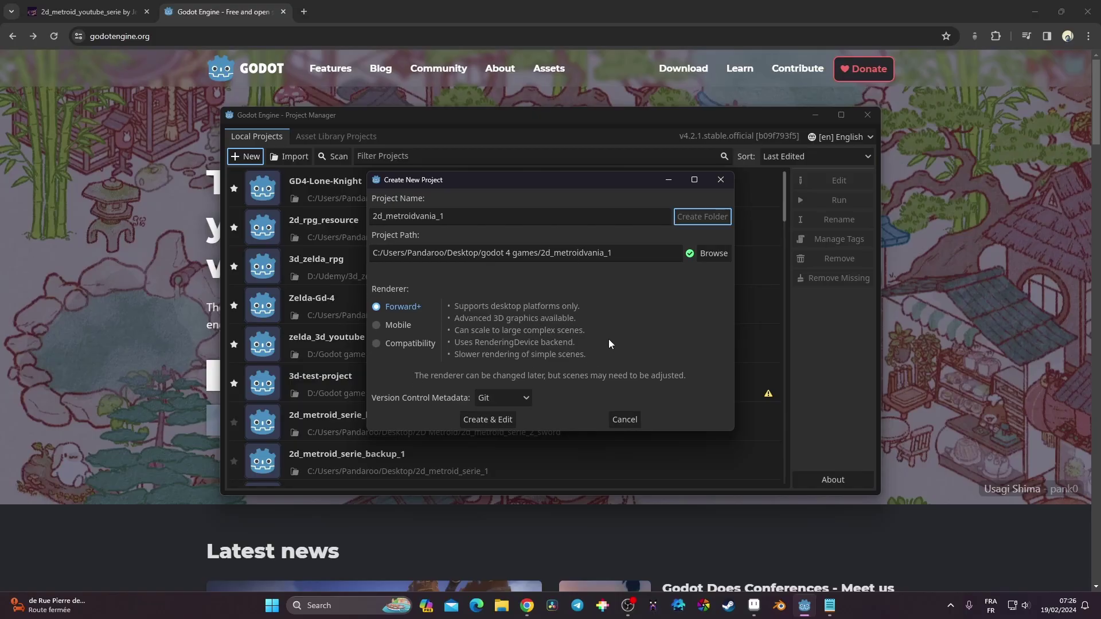
click(493, 420)
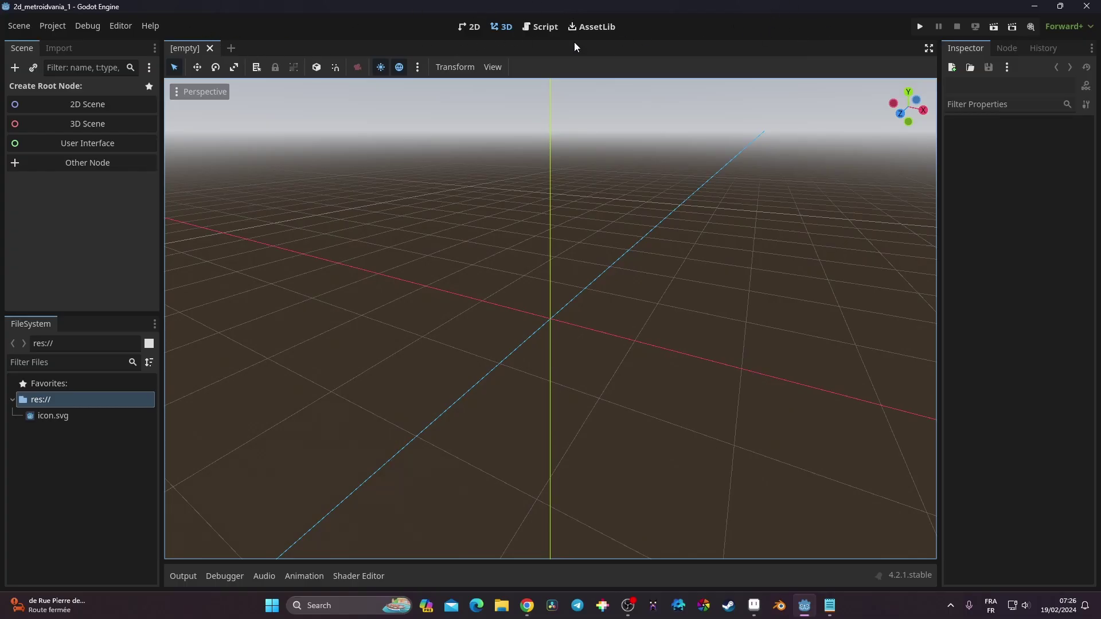
Step: Examine the hex value of the theme's Base Color in Editor Settings, and close the settings
click(120, 26)
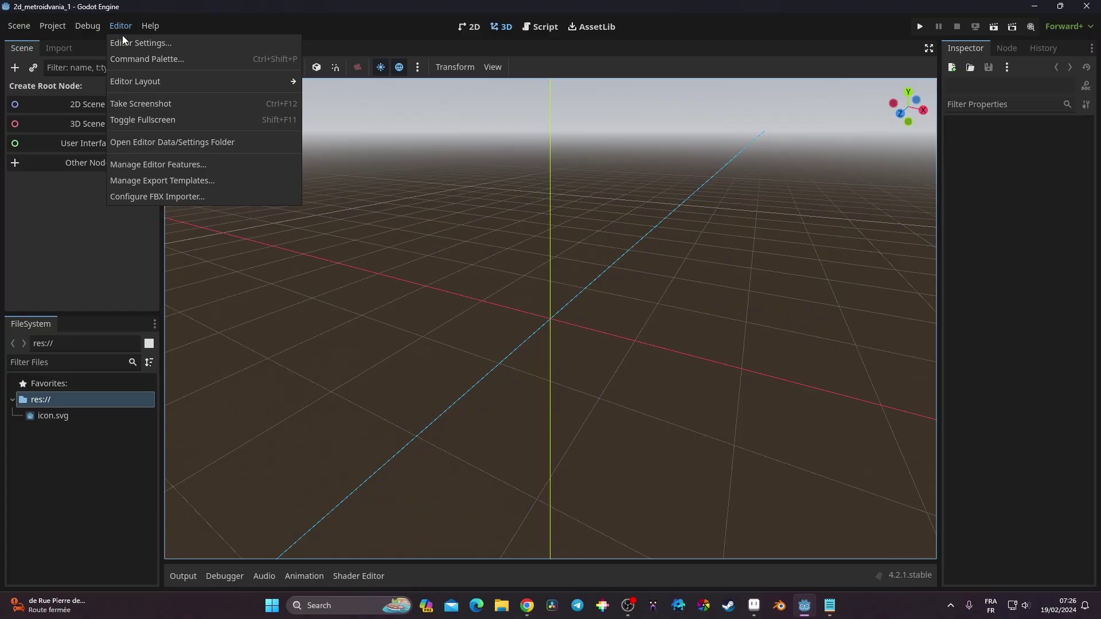
click(127, 44)
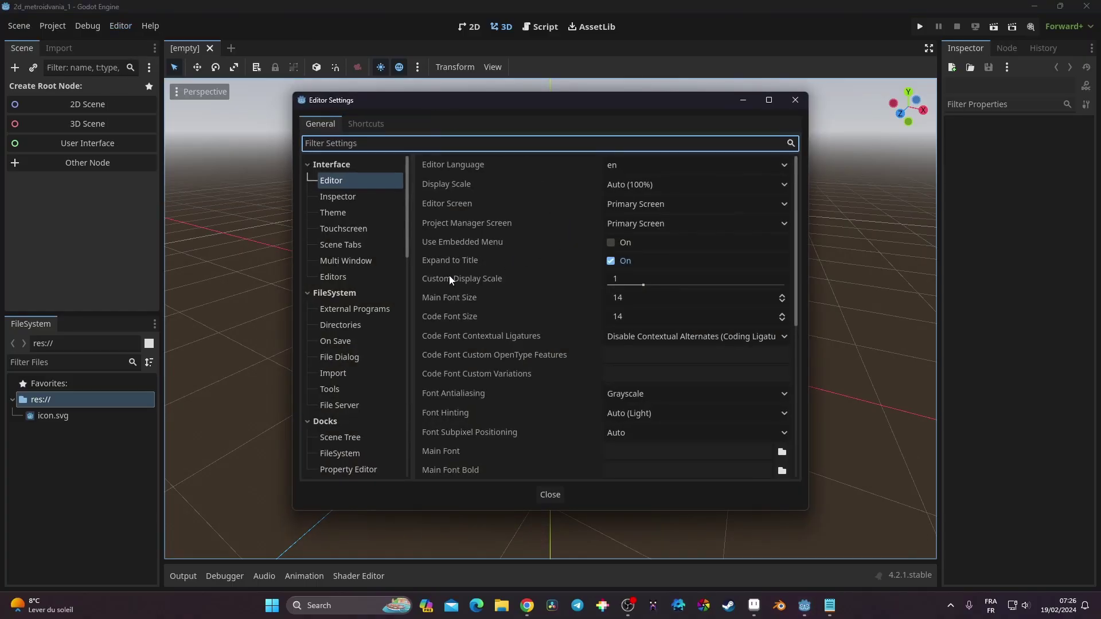
click(340, 211)
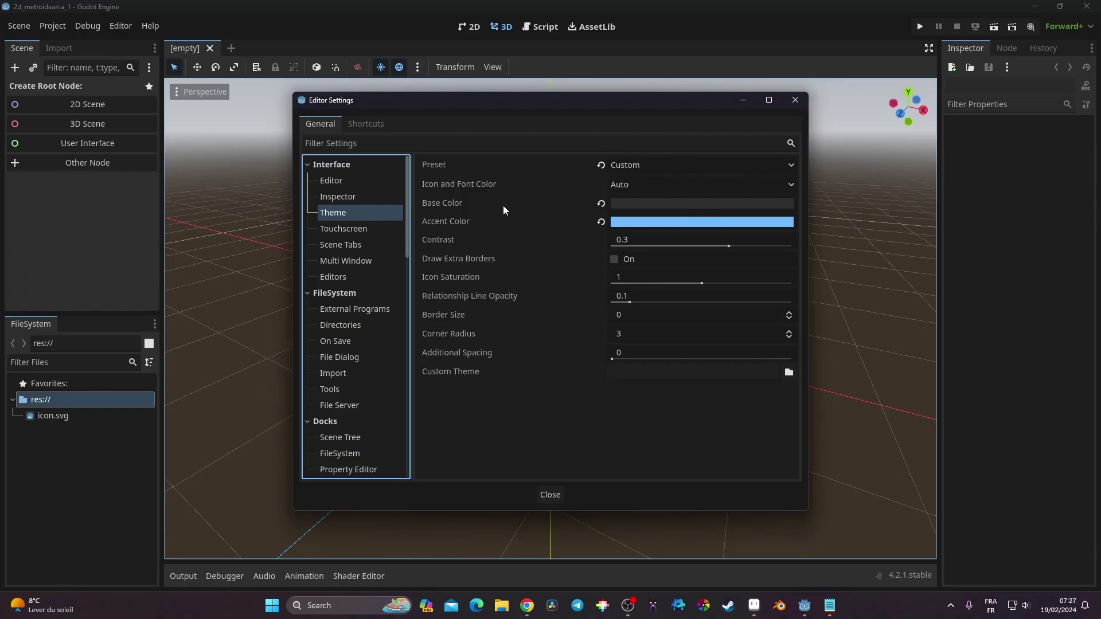
click(659, 207)
click(705, 491)
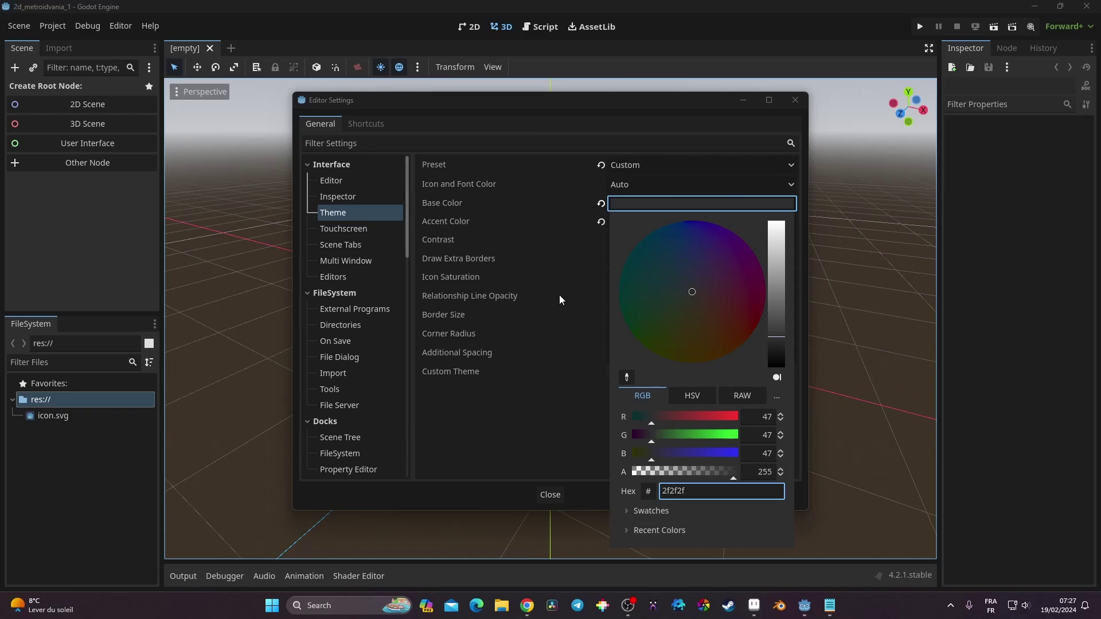
click(498, 440)
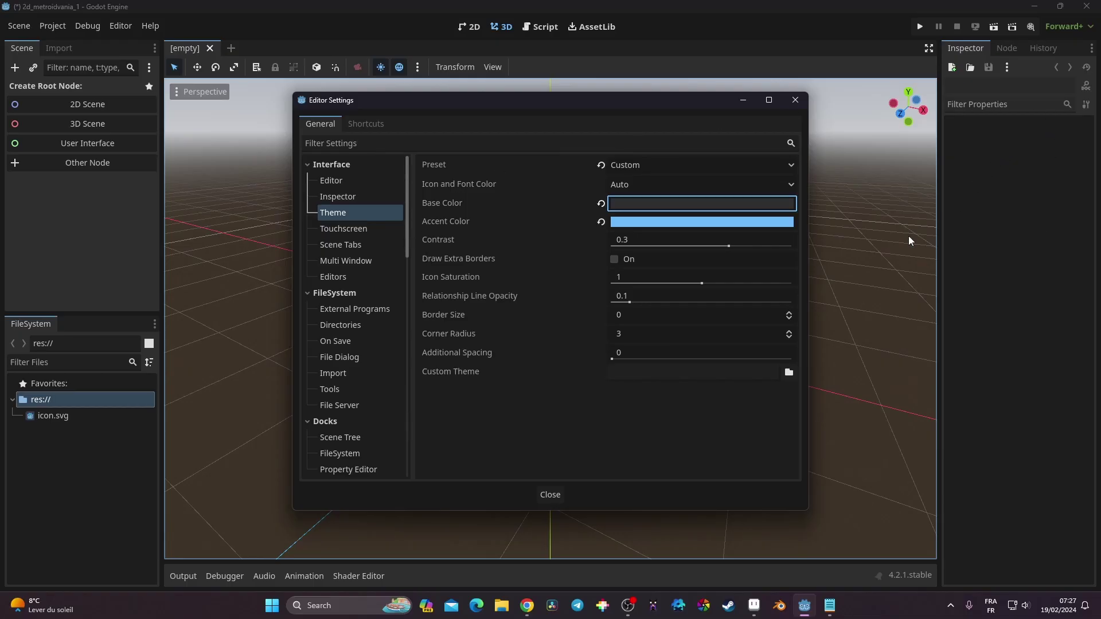
click(550, 496)
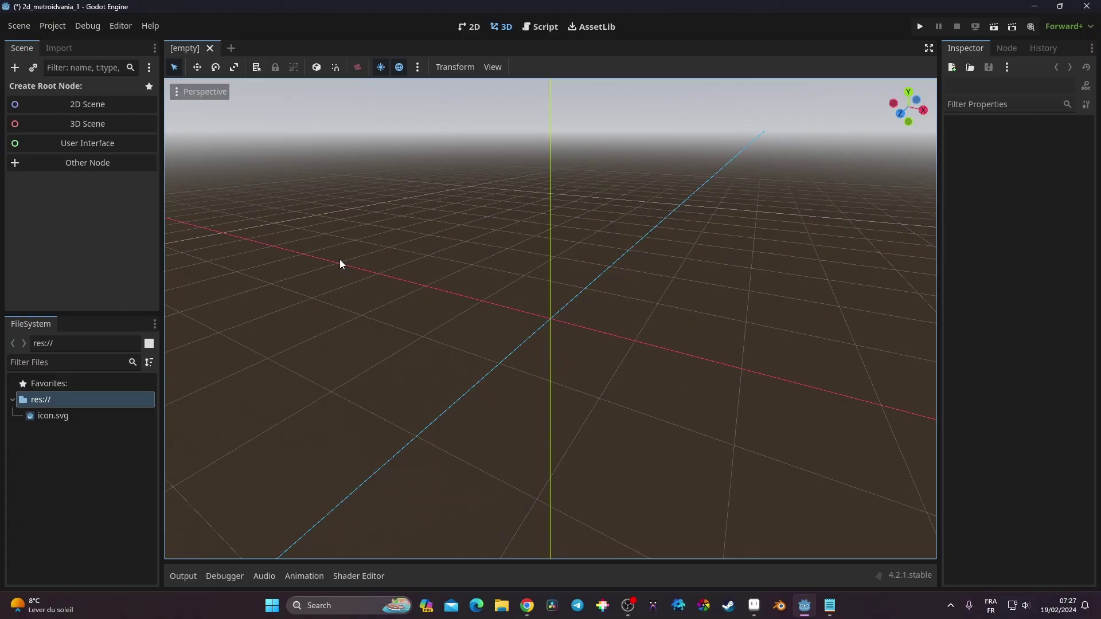
Step: Import the Sprites folder from the "2d metroid serie" folder in File Explorer into the project's res:// root
mouse_move(503, 605)
click(512, 579)
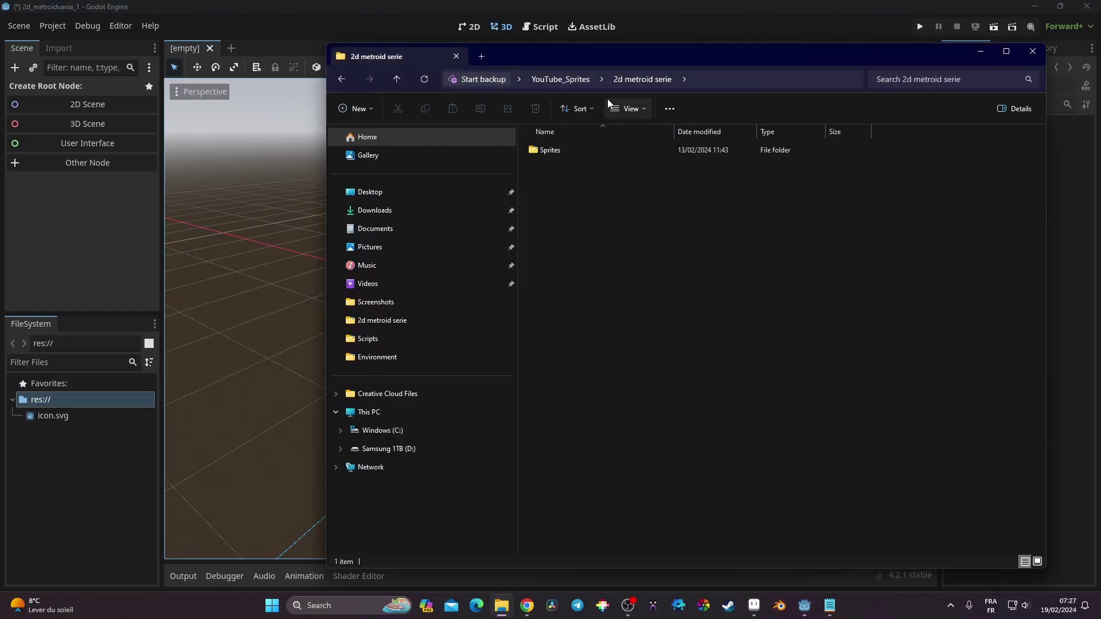
click(559, 150)
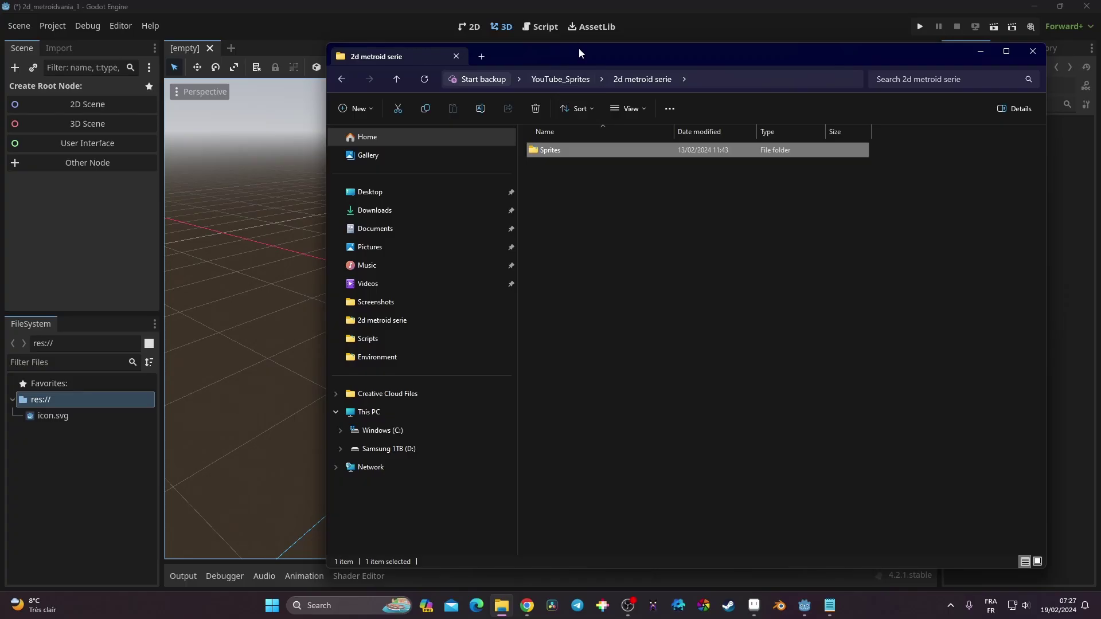
drag(579, 49, 592, 31)
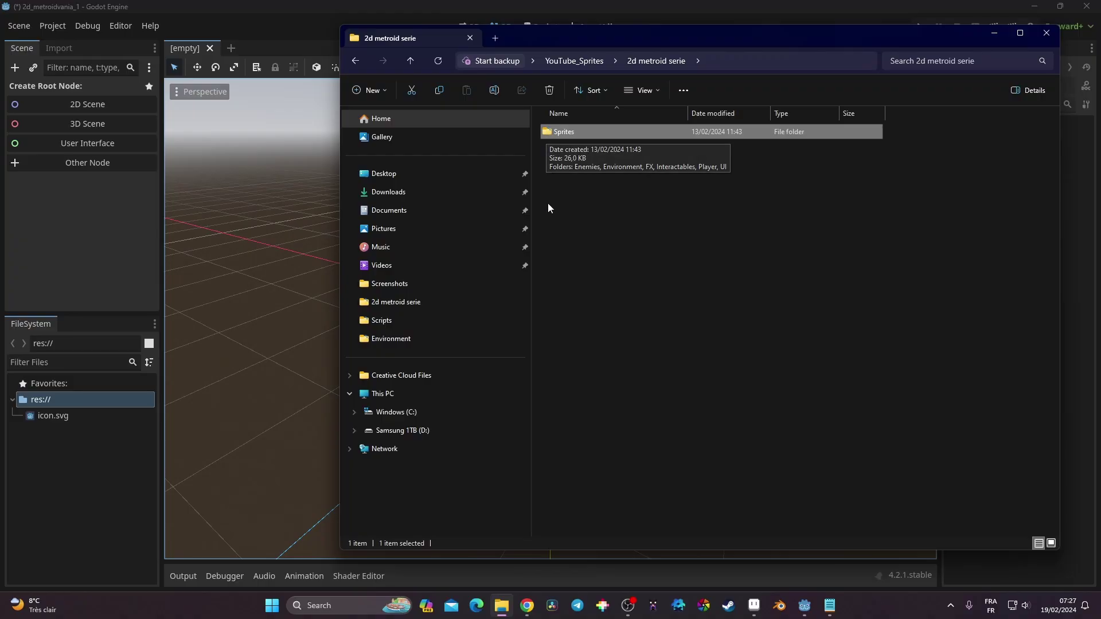
mouse_move(556, 138)
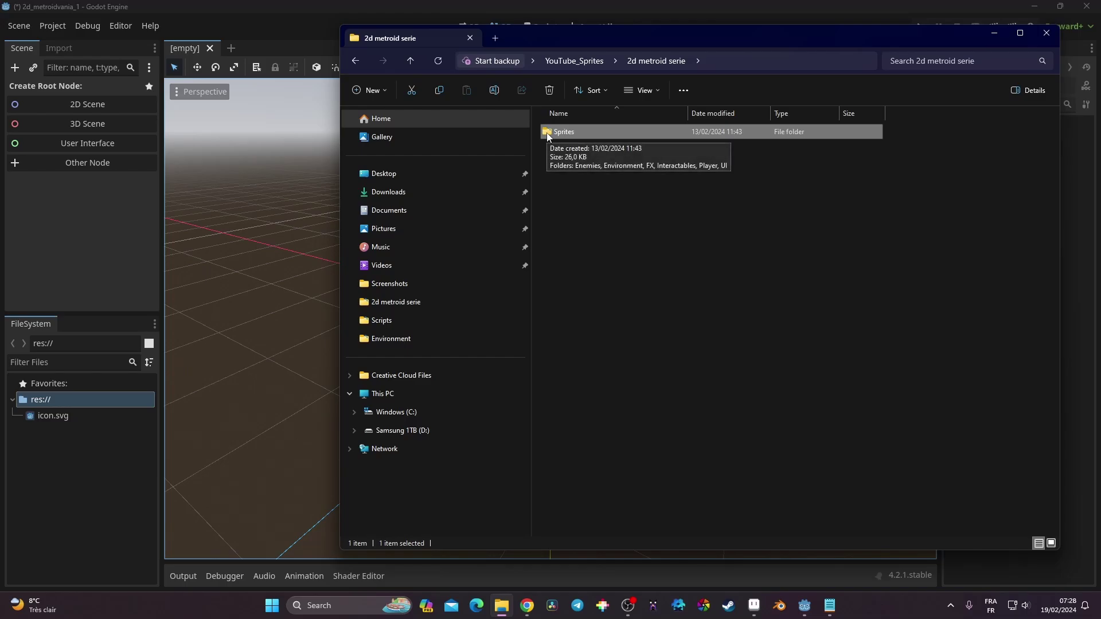
drag(548, 136, 124, 424)
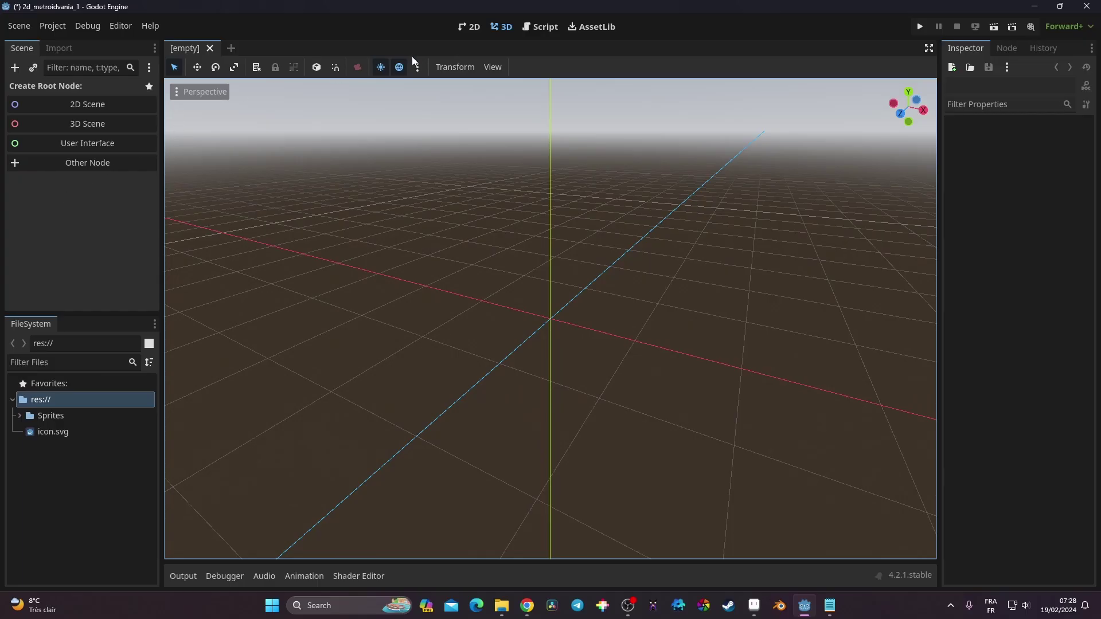
Step: In the 2D workspace, create a CharacterBody2D as the scene's root node and rename it Player
click(469, 27)
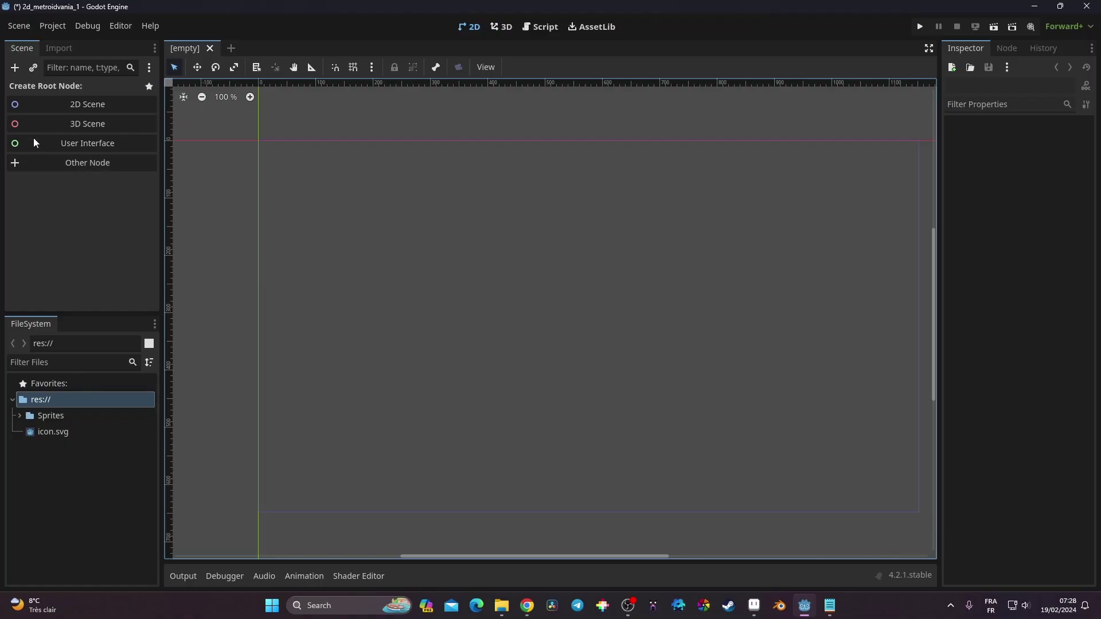
click(15, 67)
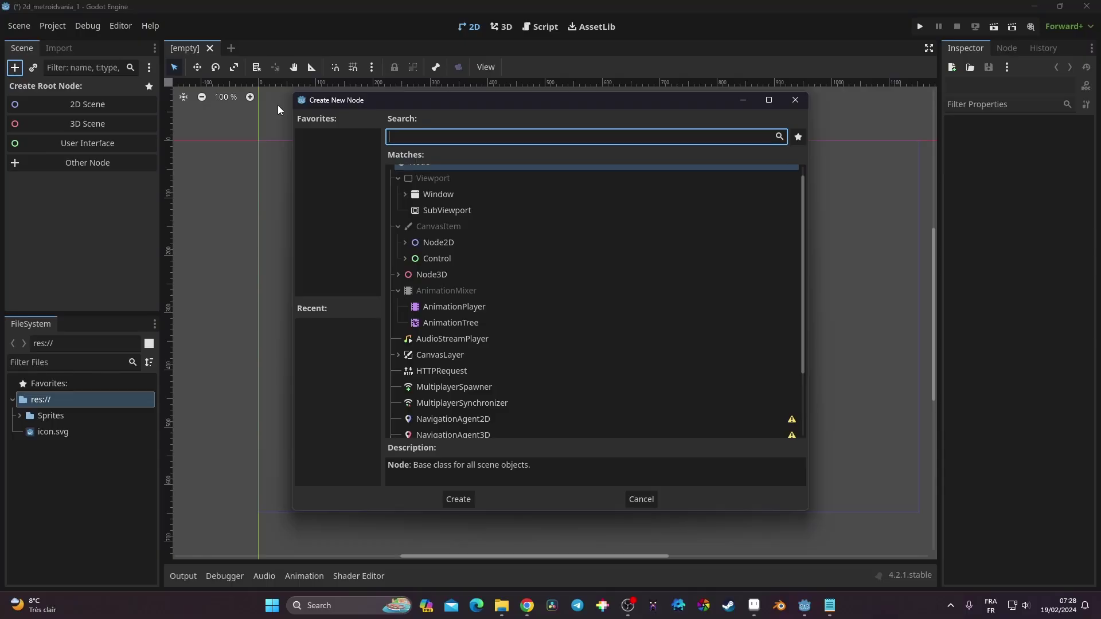
text(charac)
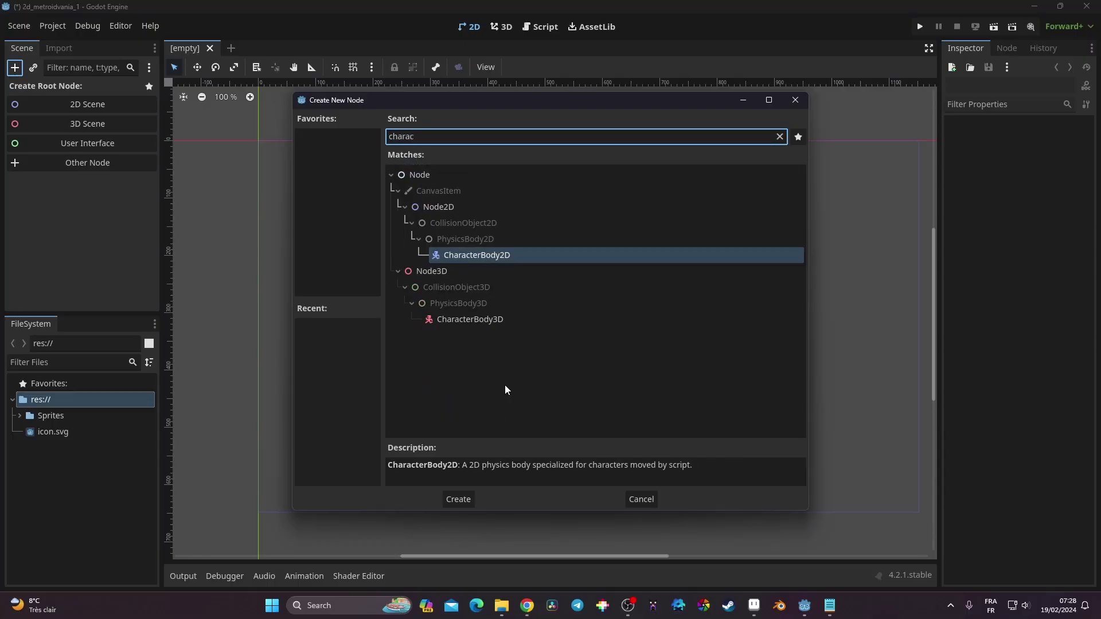
click(462, 502)
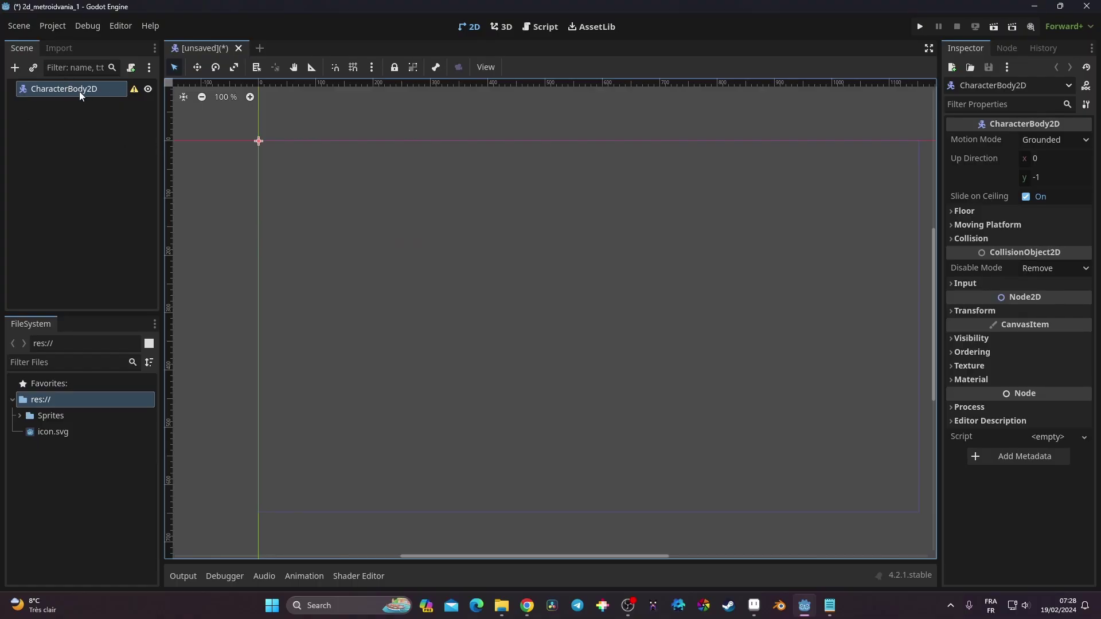
click(54, 89)
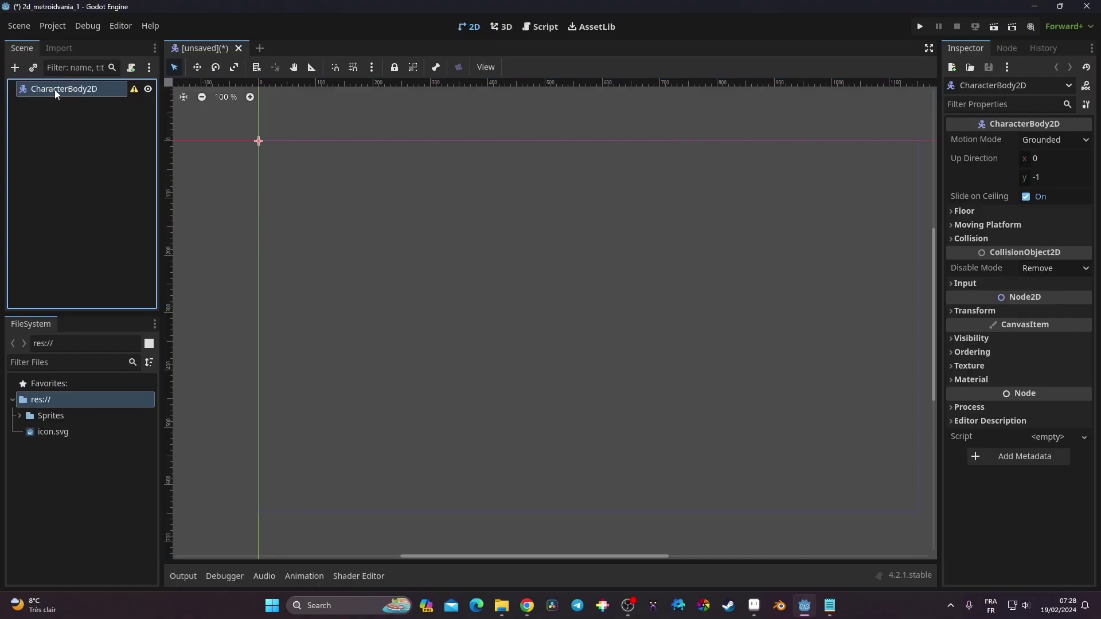
click(54, 89)
text(Player)
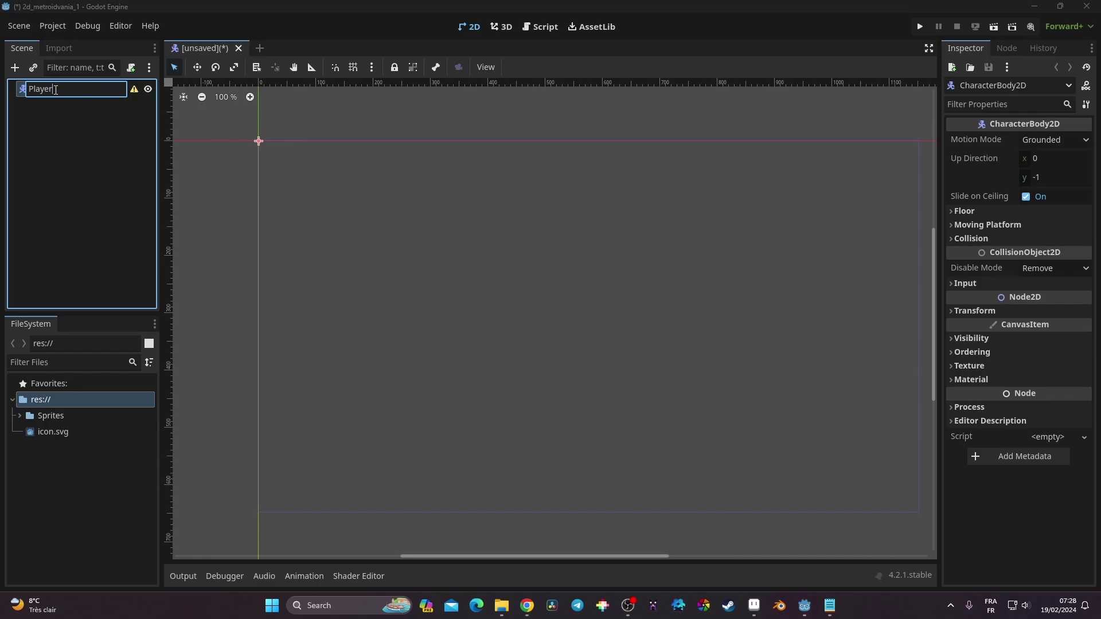
key(Return)
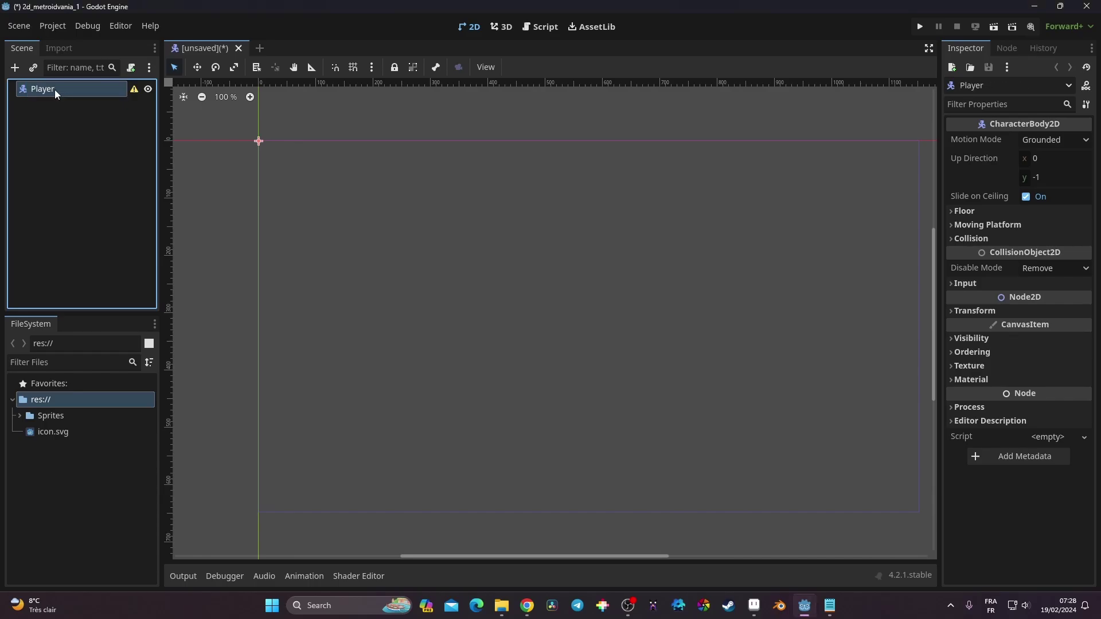
Step: Add a Sprite2D node as a child of Player
click(15, 67)
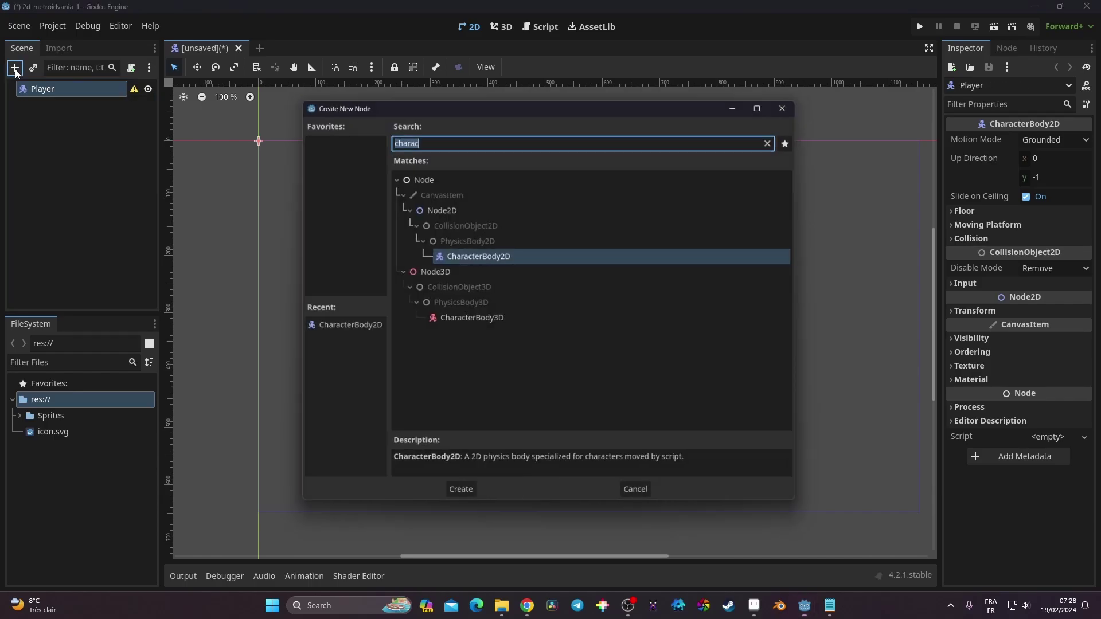
text(sprite)
key(Return)
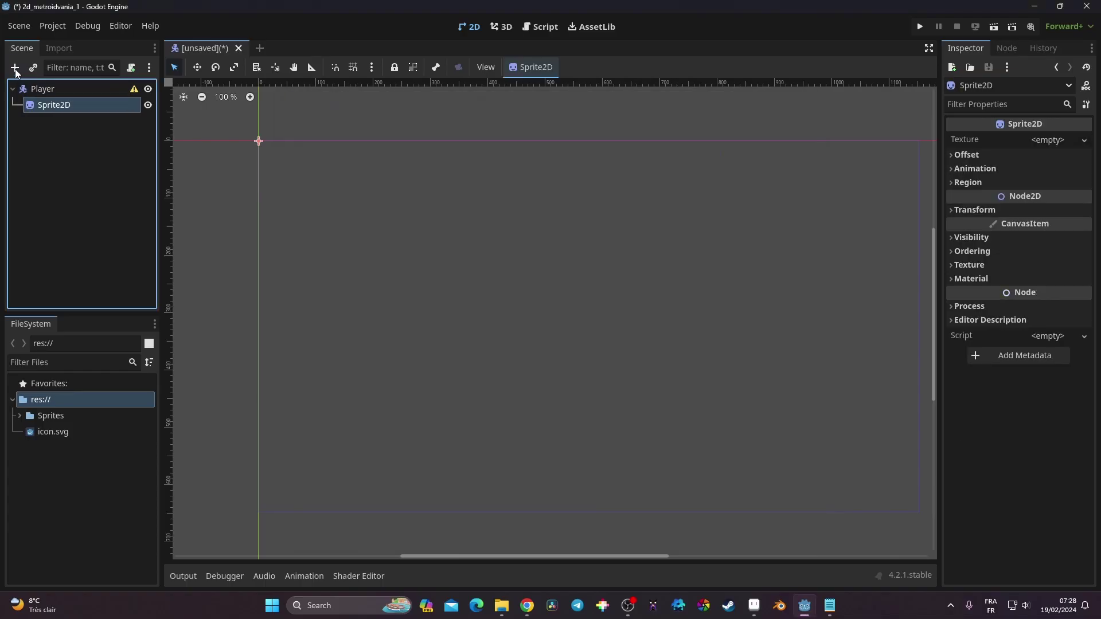
Step: Add a CollisionShape2D as a child of Player and give it a new CapsuleShape2D shape
click(34, 91)
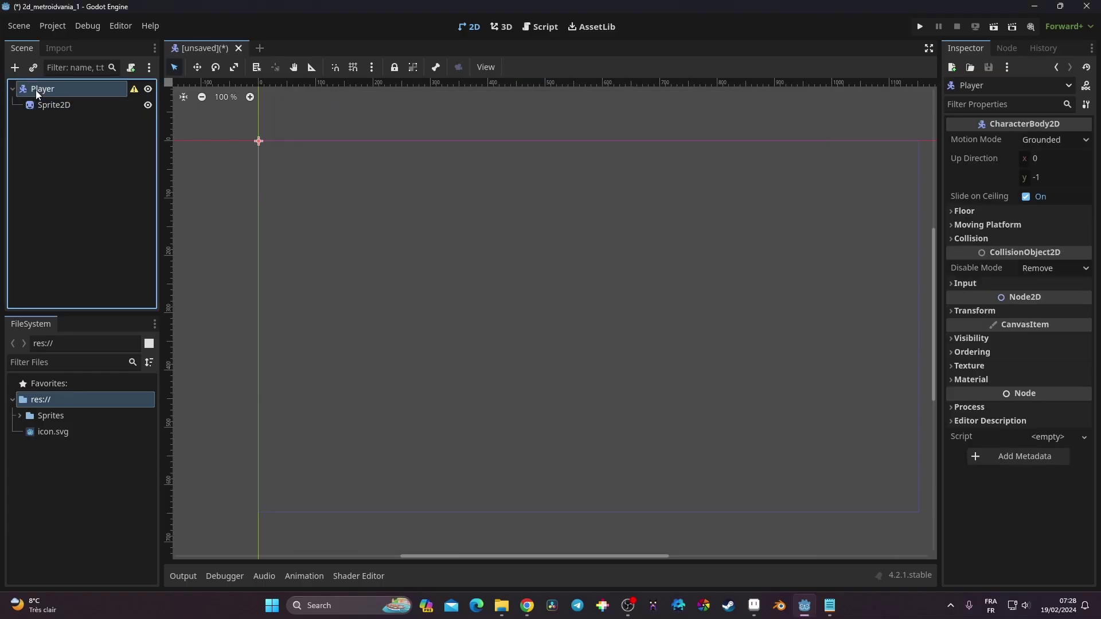
click(15, 69)
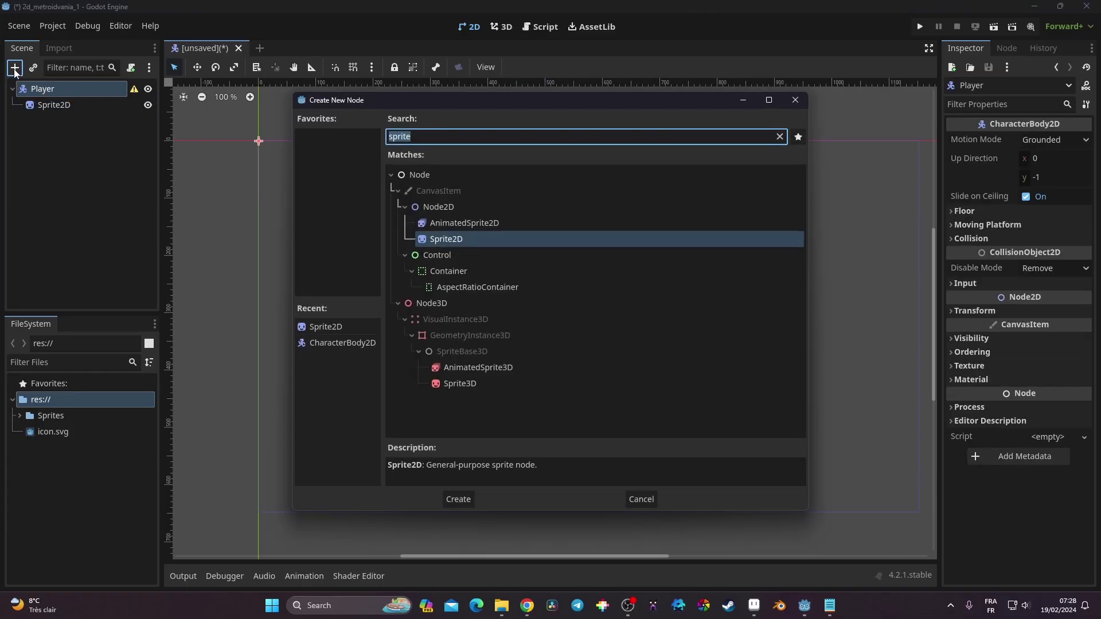
text(collision)
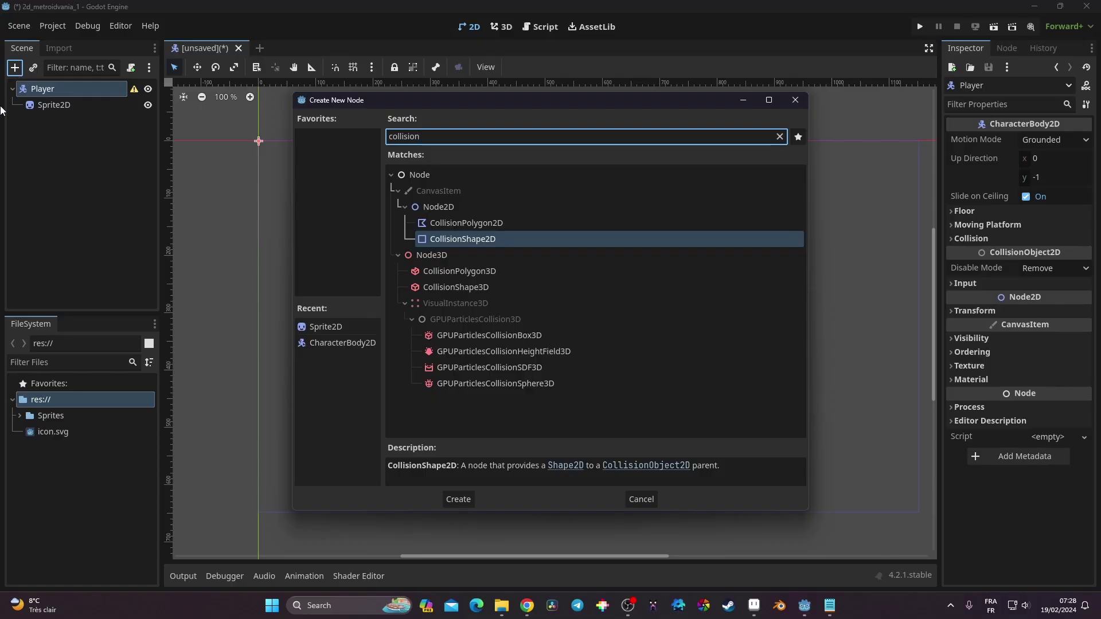
click(458, 498)
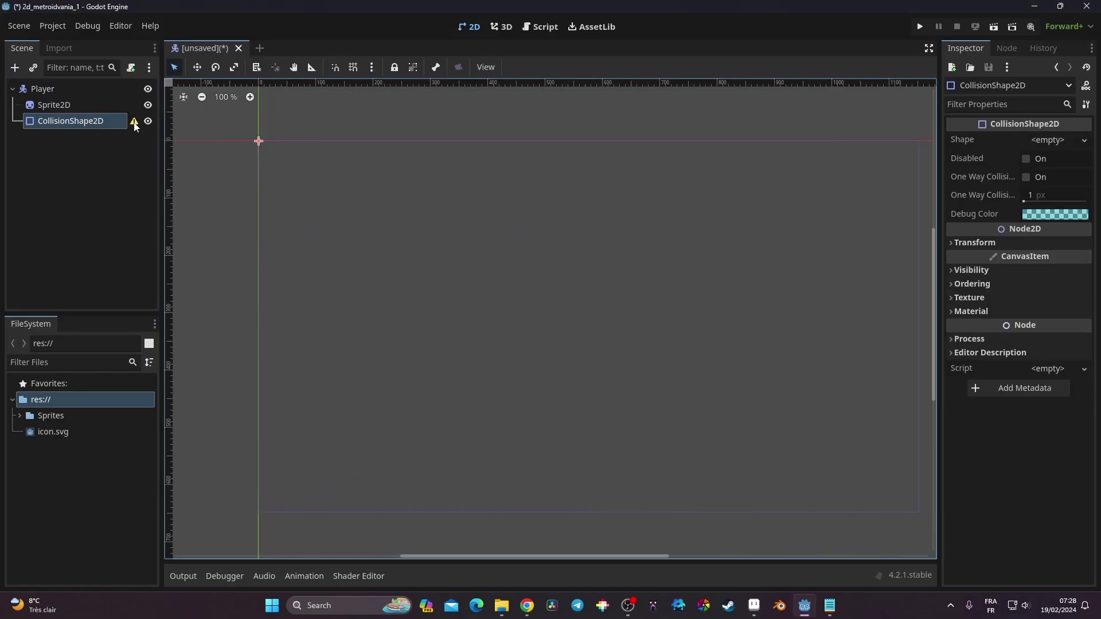
mouse_move(134, 124)
click(1062, 144)
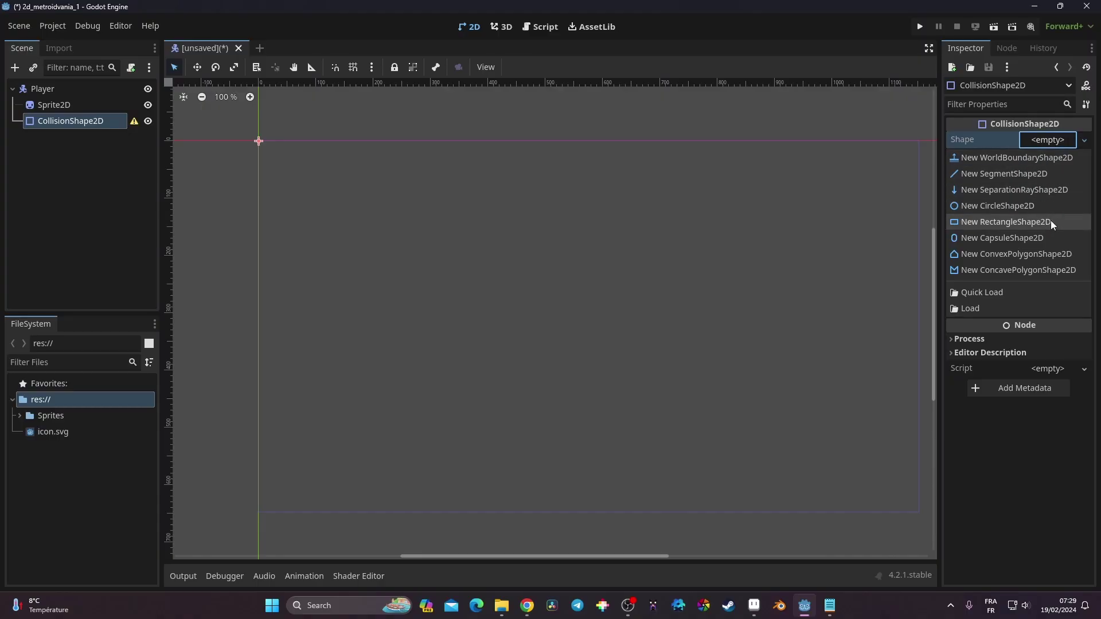
click(1044, 241)
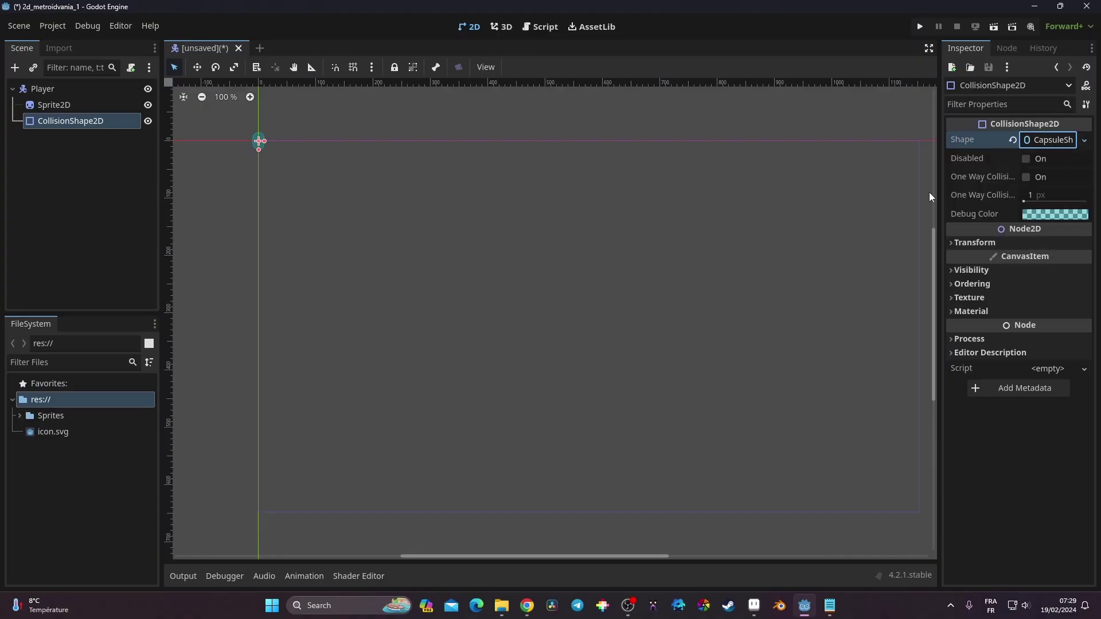
Step: Add an AnimationPlayer node as a child of Player
click(40, 90)
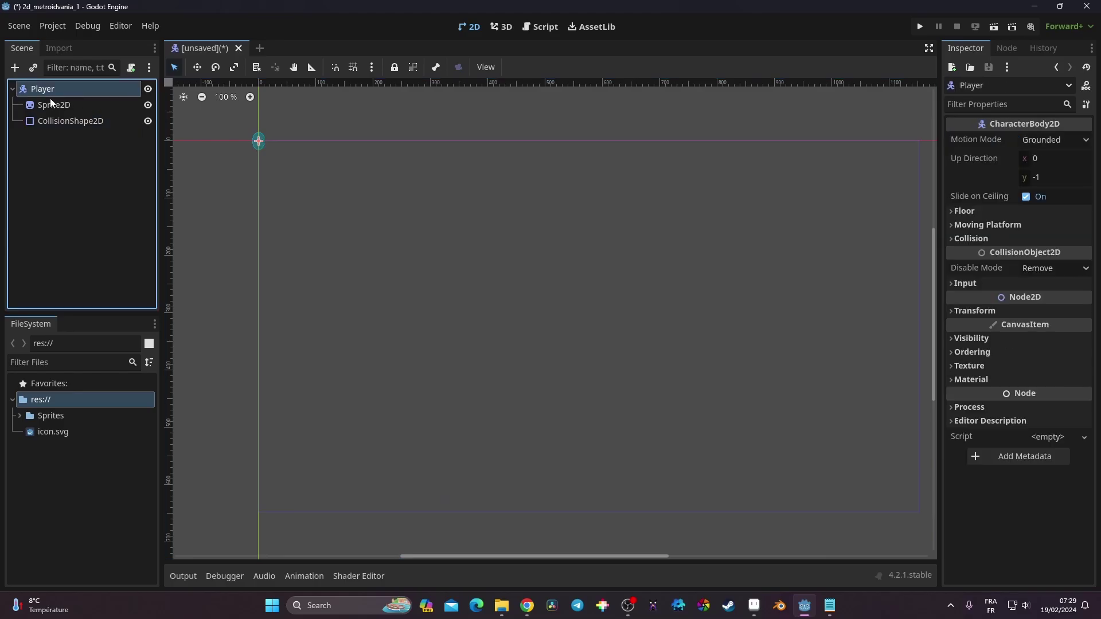
click(15, 68)
text(a)
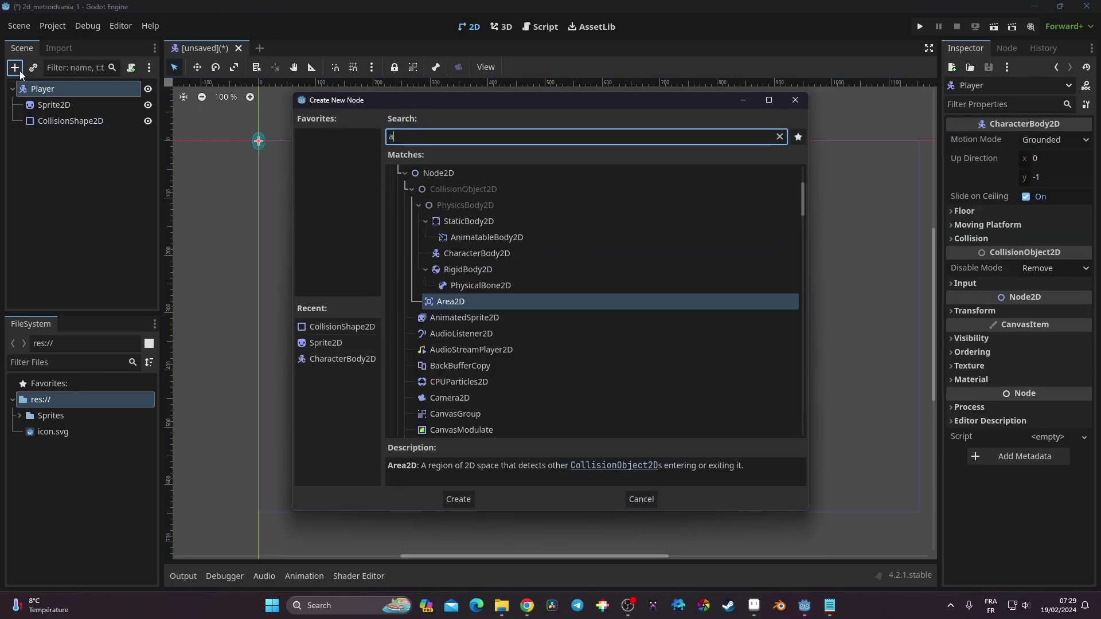
text(nimatio)
key(Up)
key(Return)
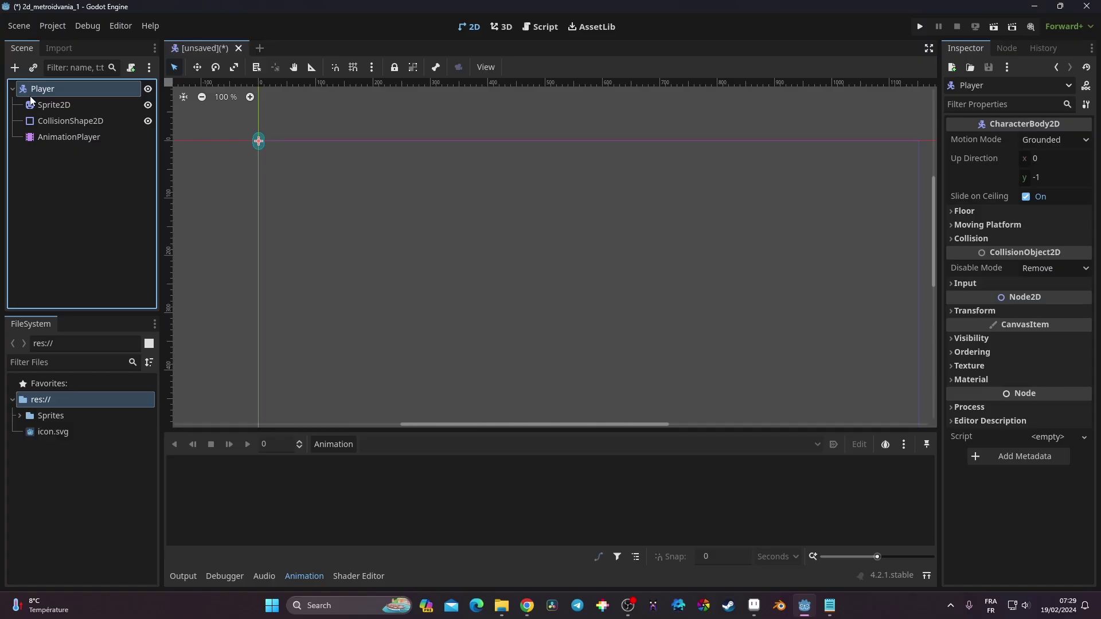
Step: Add an Area2D node as a child of Player
click(15, 68)
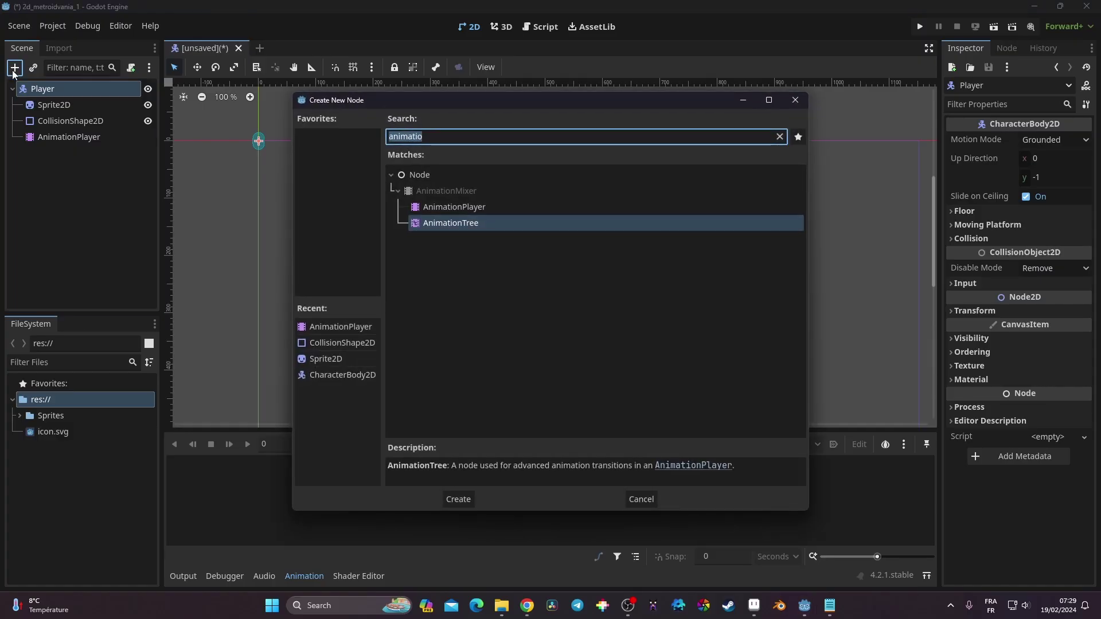
text(area)
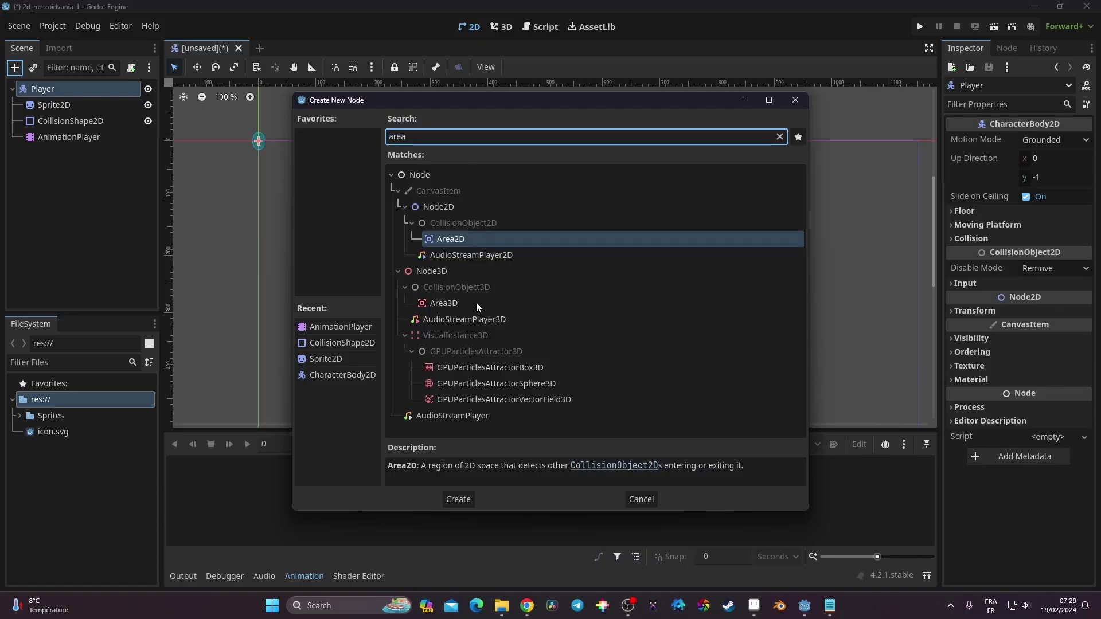
click(467, 500)
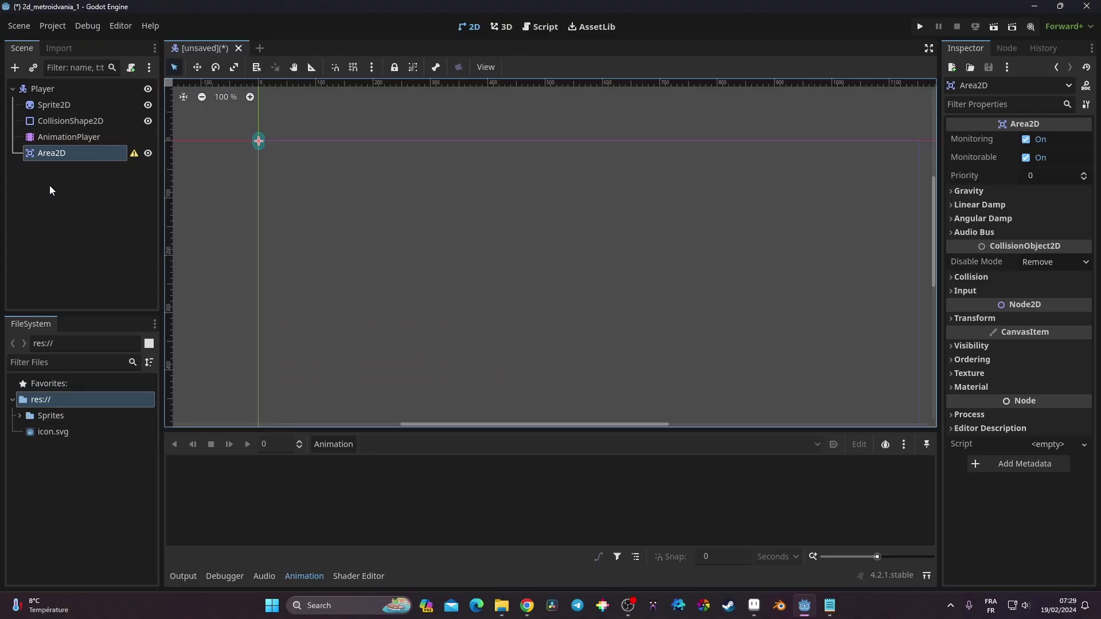
Step: Add a CollisionShape2D as a child of the Area2D and give it a new RectangleShape2D shape
click(24, 156)
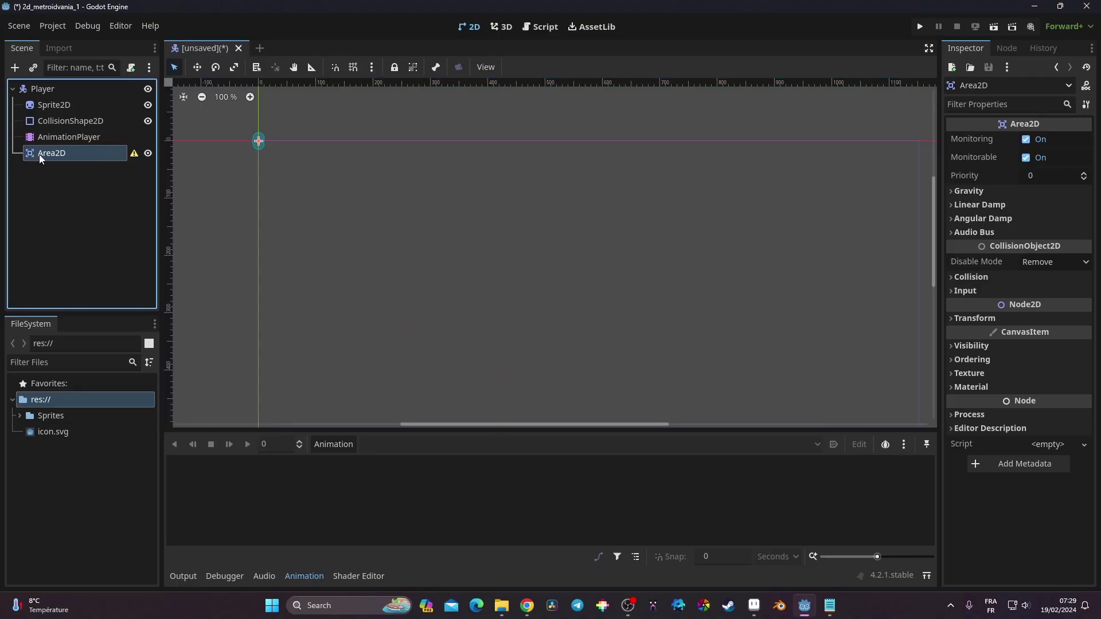
click(15, 68)
text(collision)
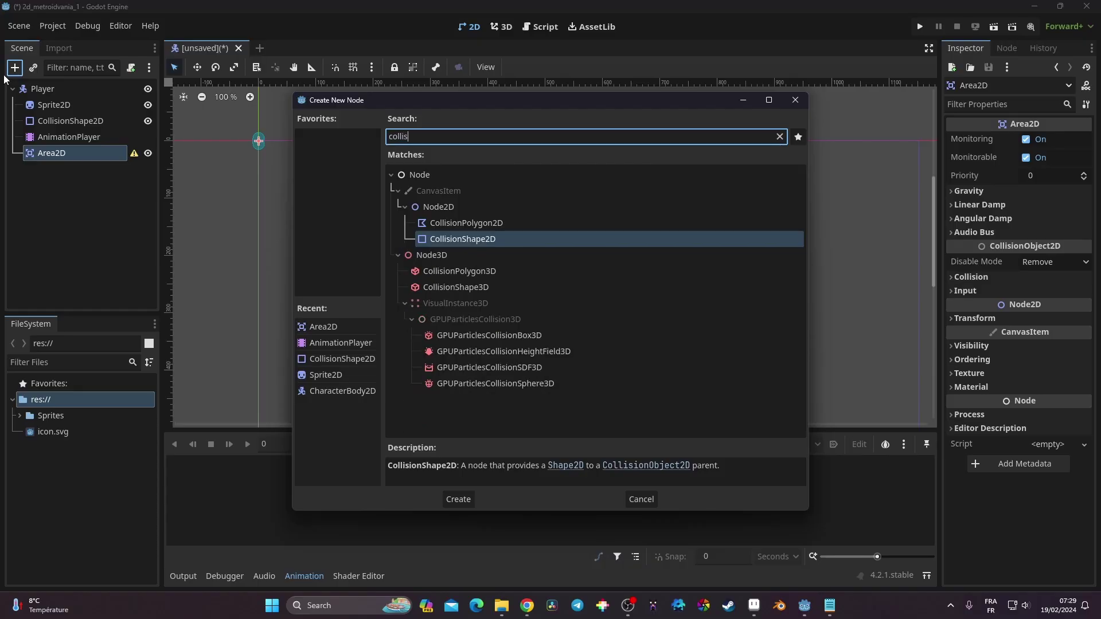
key(Return)
click(1048, 140)
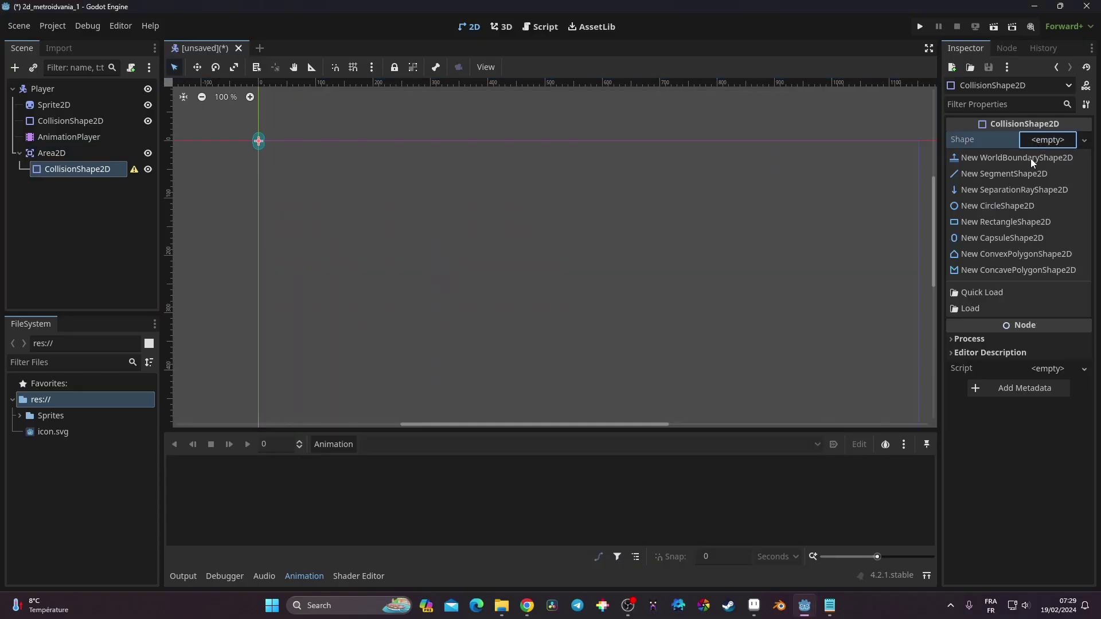
click(1027, 222)
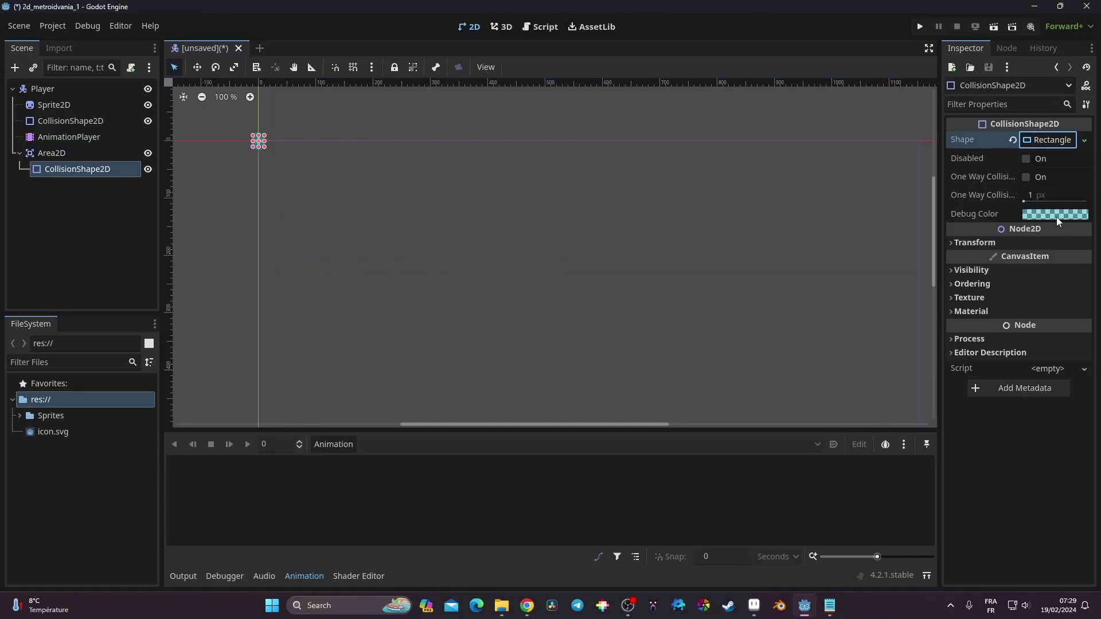
Step: Set the Debug Color of the Area2D's collision shape to a translucent pinkish red, hex d740636b
click(1056, 215)
click(1047, 295)
click(1057, 312)
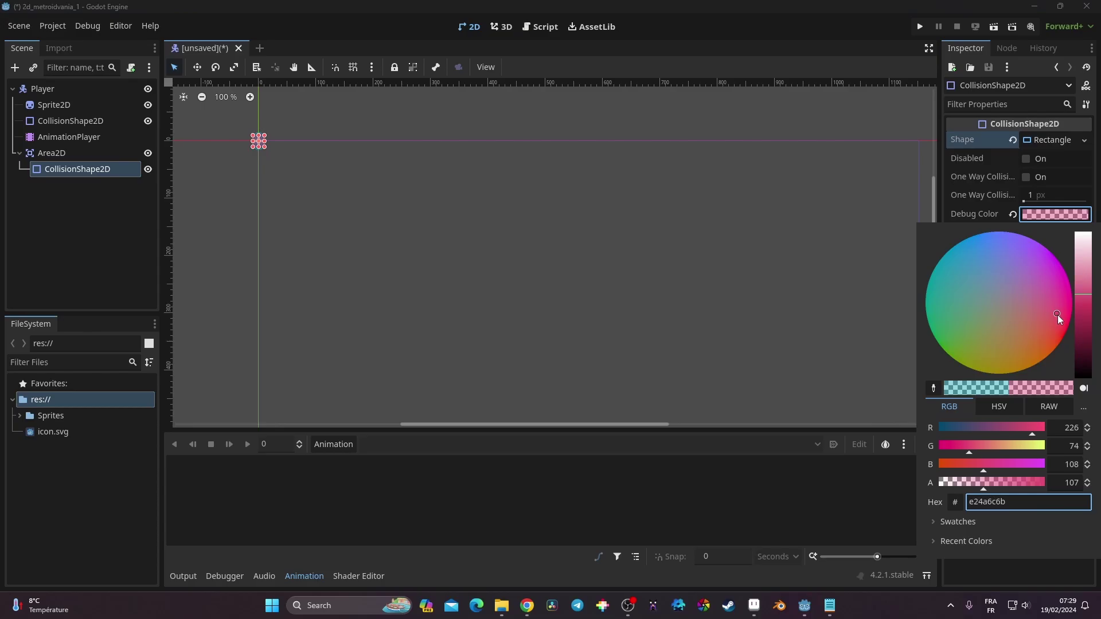
mouse_move(1085, 299)
mouse_down()
mouse_move(1085, 321)
mouse_move(1086, 299)
mouse_up()
scroll(173, 118, up, 6)
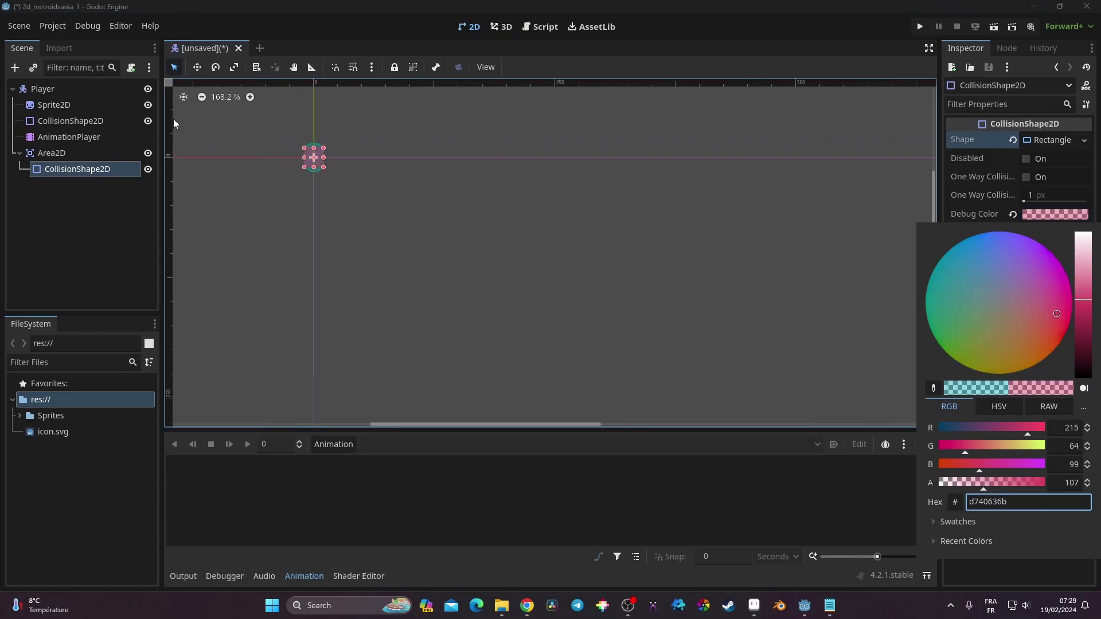
scroll(331, 154, up, 3)
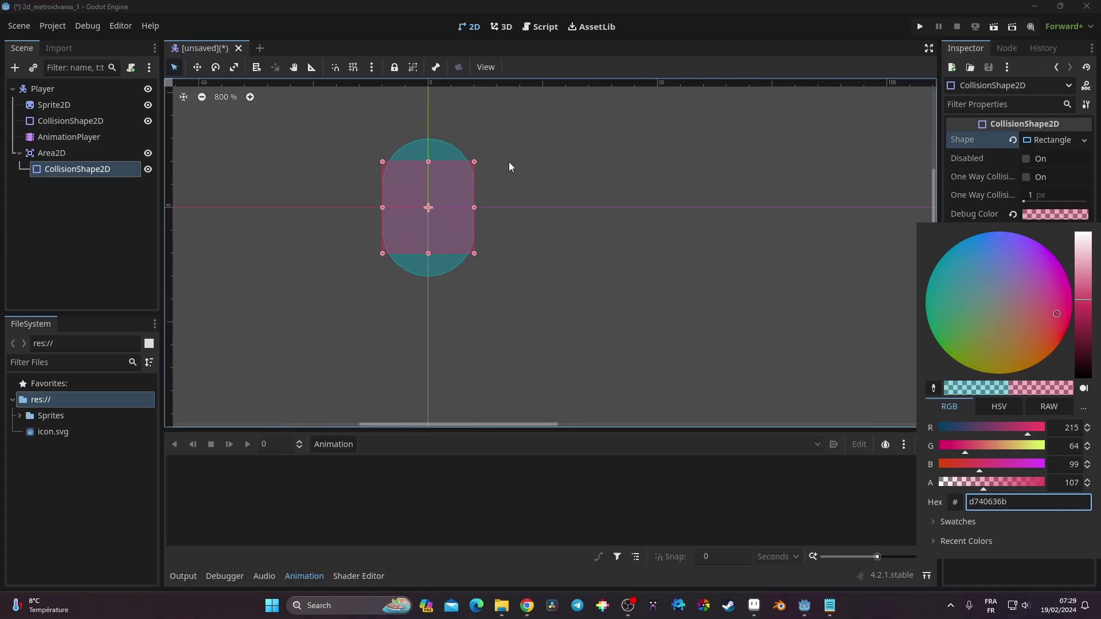
Step: Rename the Area2D node to sword
click(92, 153)
click(75, 150)
double_click(47, 151)
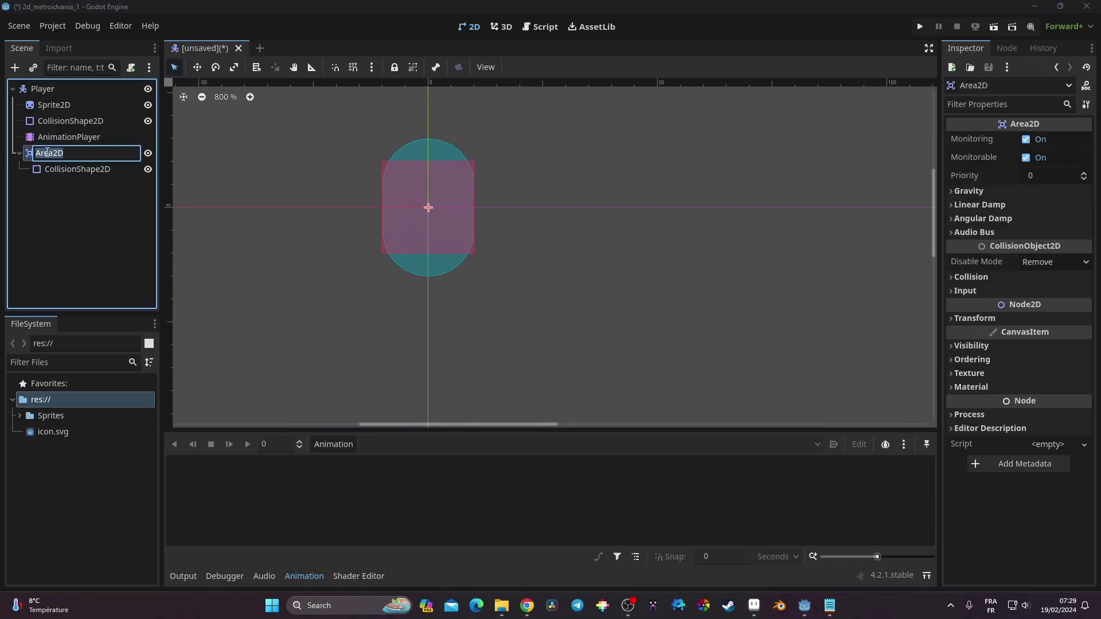
text(S)
key(BackSpace)
text(sword)
key(Return)
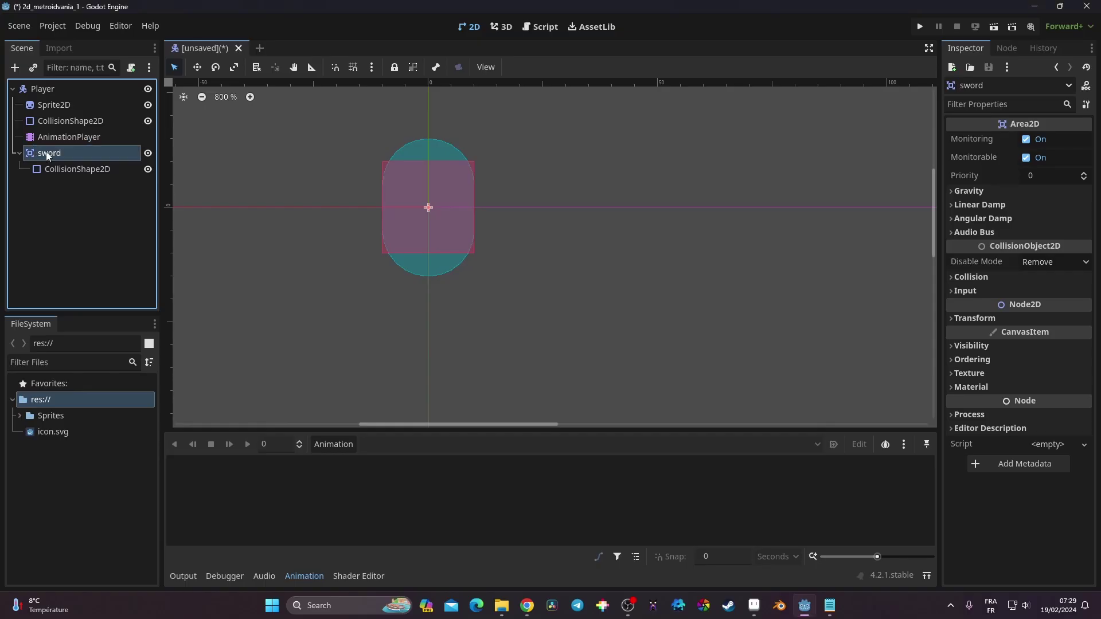
Step: Rename the AnimationPlayer node to anim
click(75, 138)
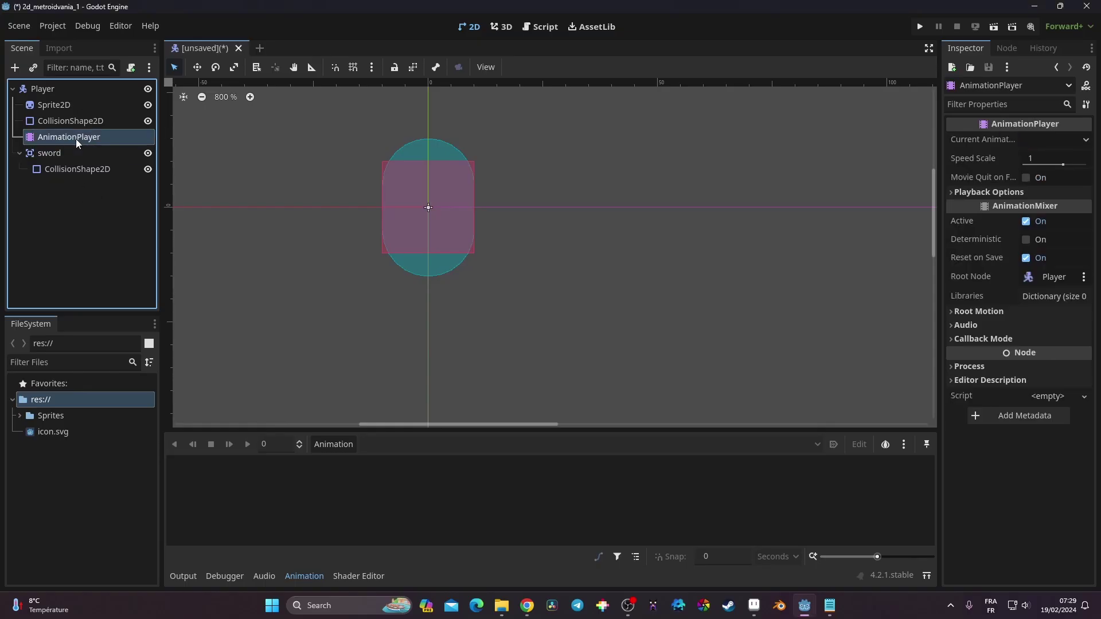
click(76, 138)
text(anim)
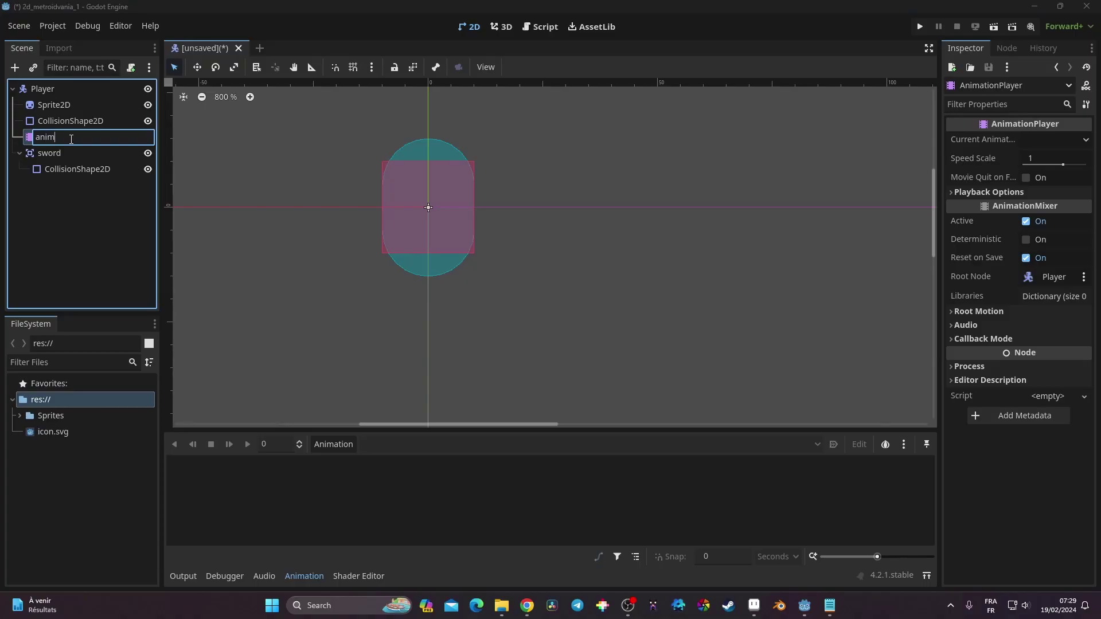
key(Return)
Step: Move the sword node about 26 px to the right along the X axis, clear of the player's capsule
click(54, 157)
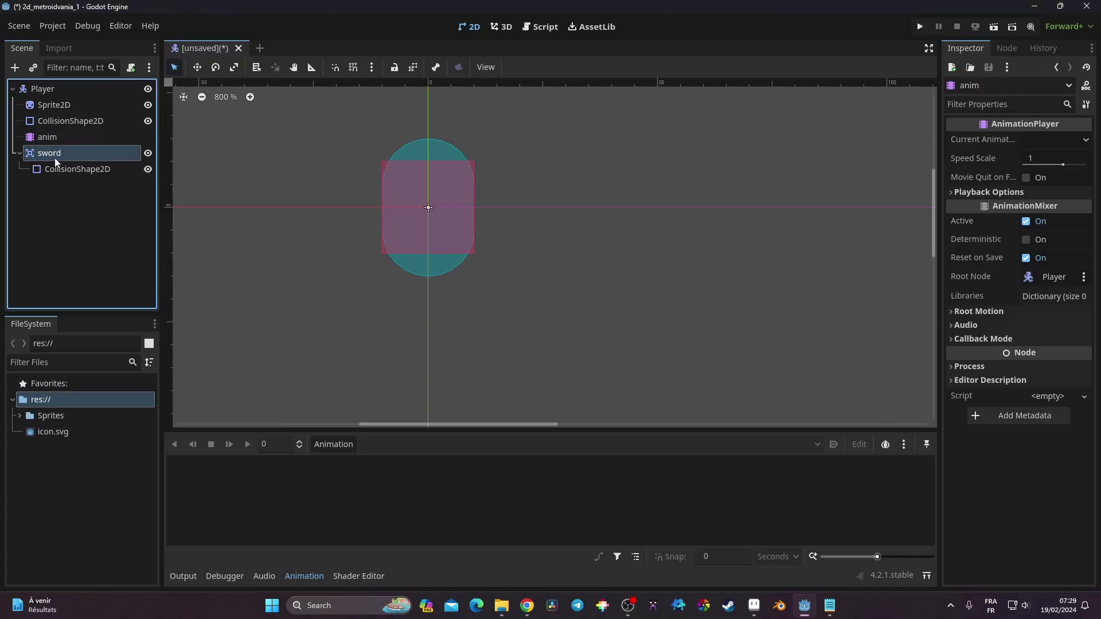
click(197, 67)
drag(448, 212, 564, 211)
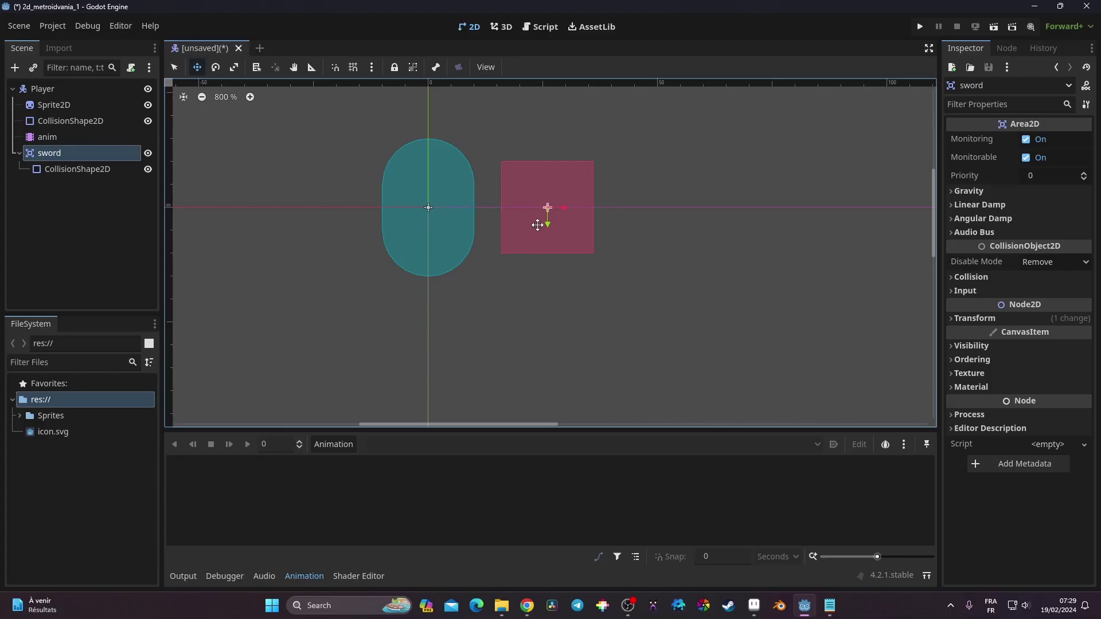
Step: Assign Player_metroid.png from the Sprites/Player folder as the Sprite2D node's texture
click(24, 417)
click(20, 416)
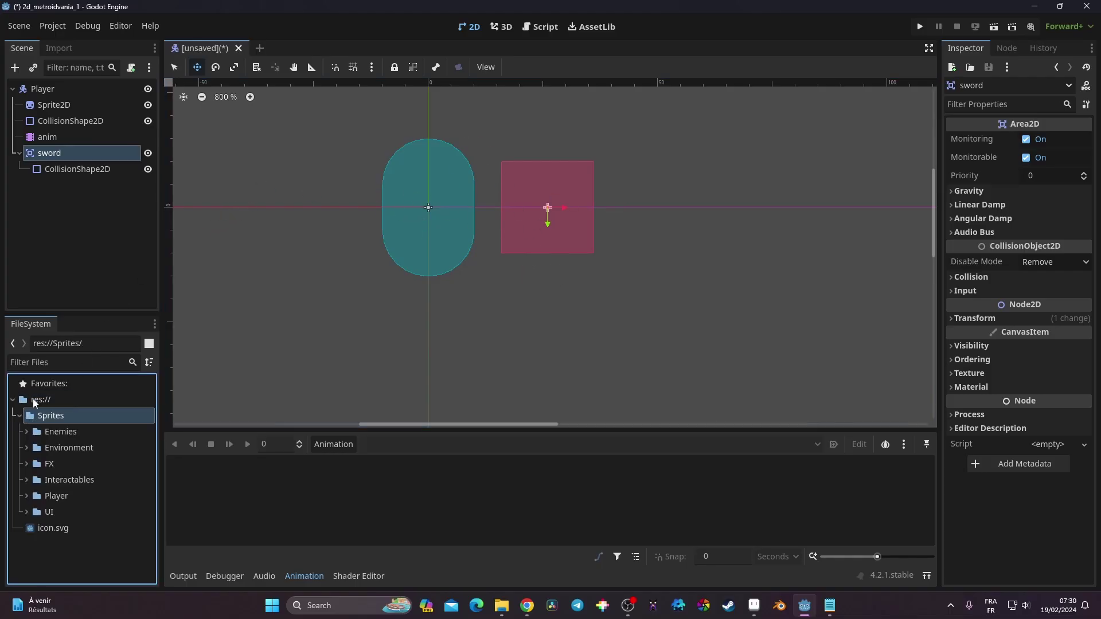
click(54, 105)
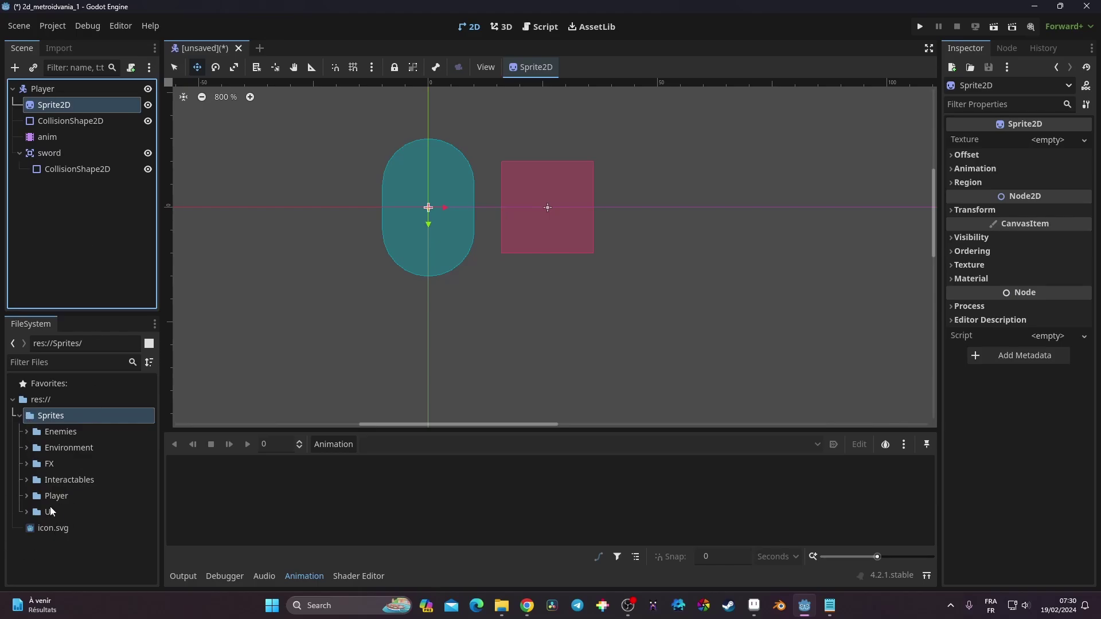
click(26, 496)
click(89, 511)
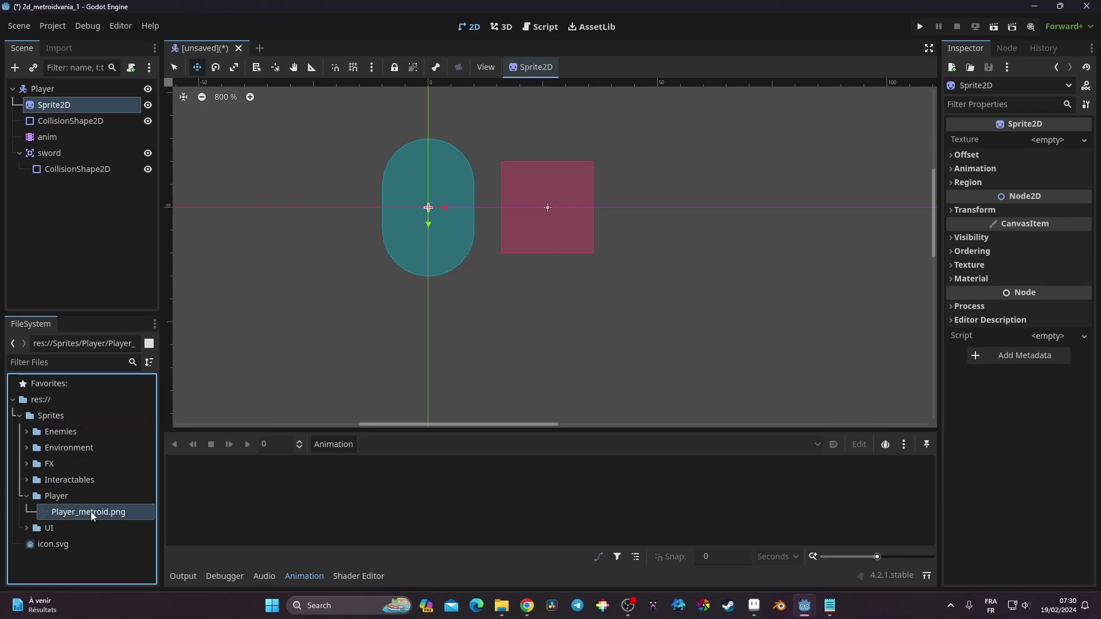
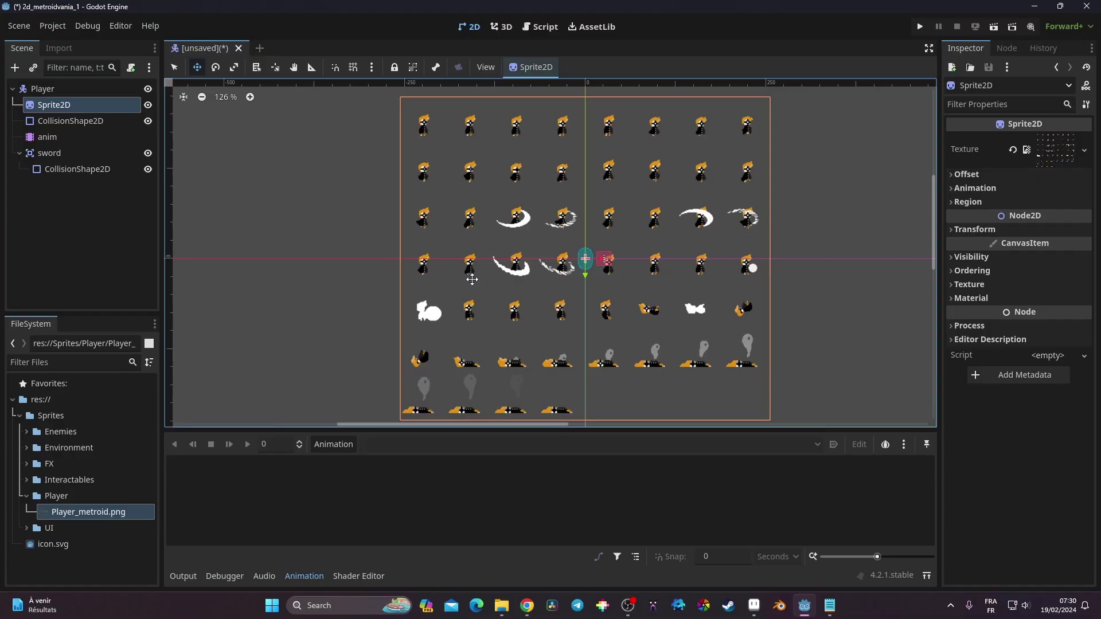
Step: Check the columns of the player sprite sheet and set the Sprite2D's Hframes to 8
scroll(552, 295, up, 4)
scroll(554, 293, up, 4)
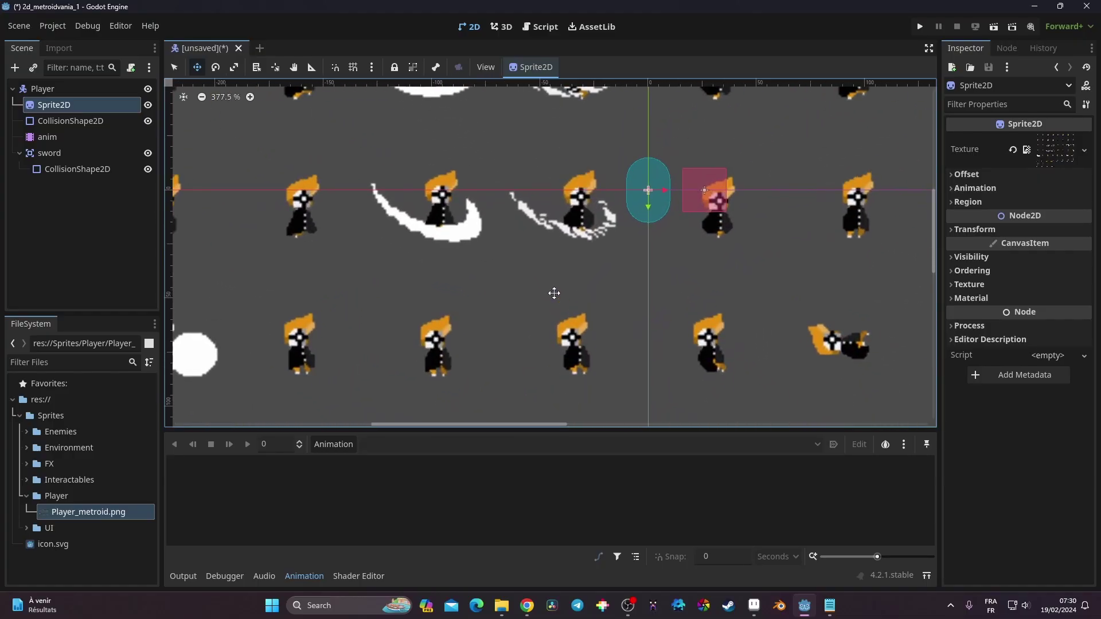
scroll(572, 223, down, 5)
scroll(572, 223, down, 6)
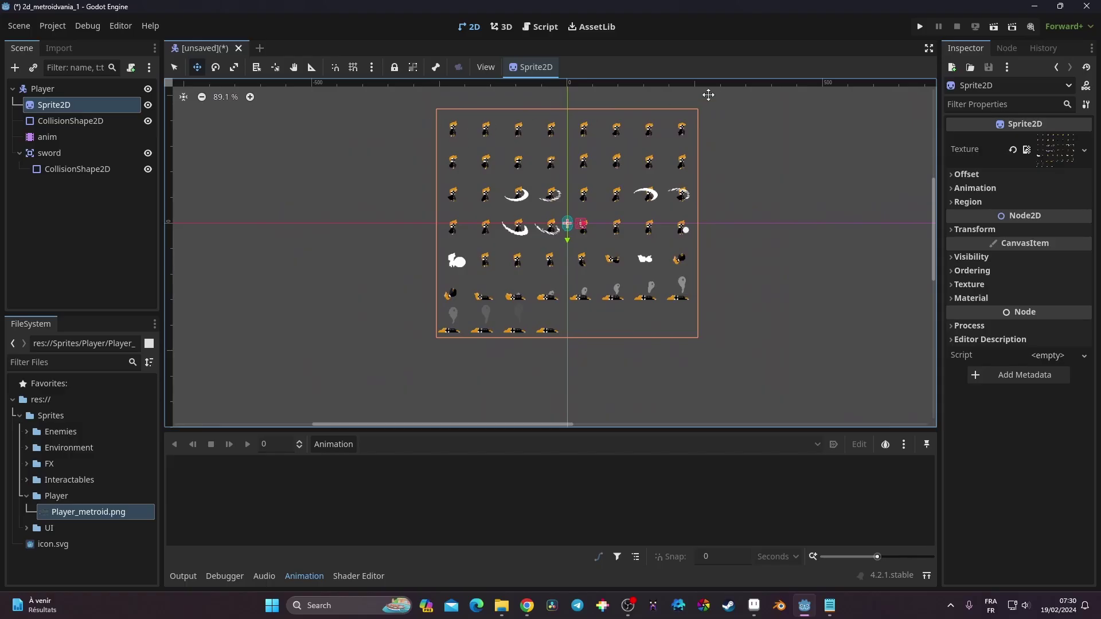
scroll(472, 122, up, 4)
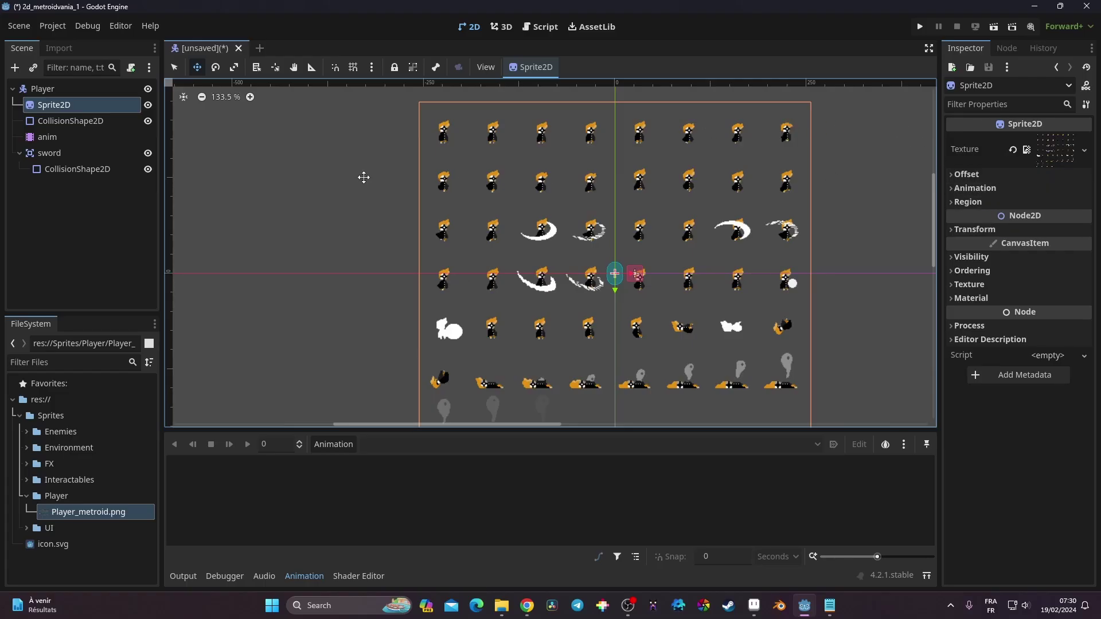
click(970, 189)
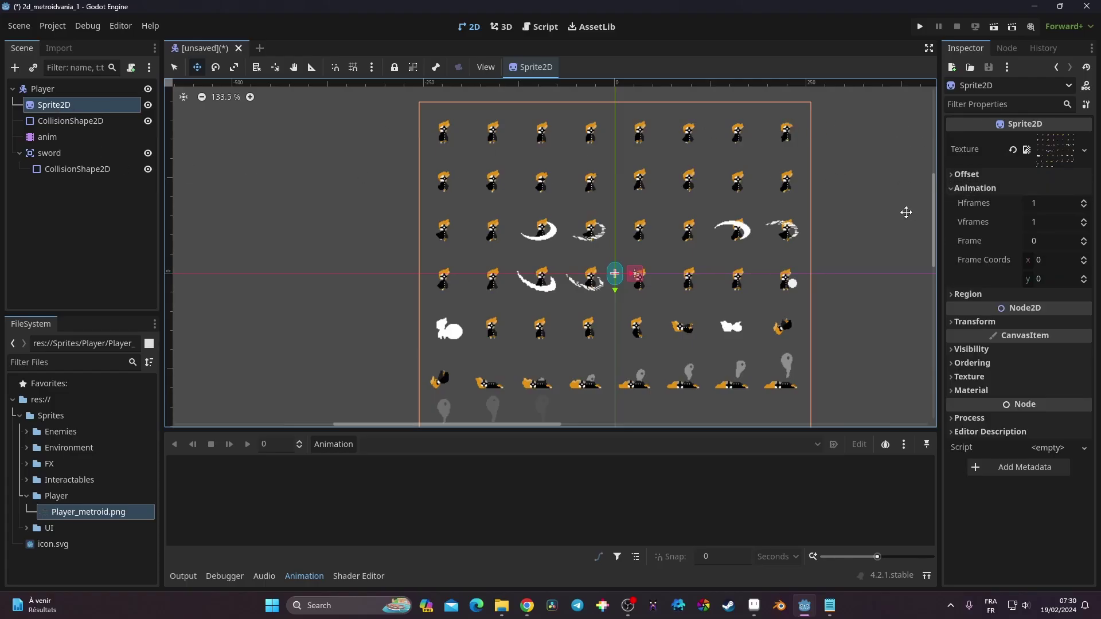
click(1052, 204)
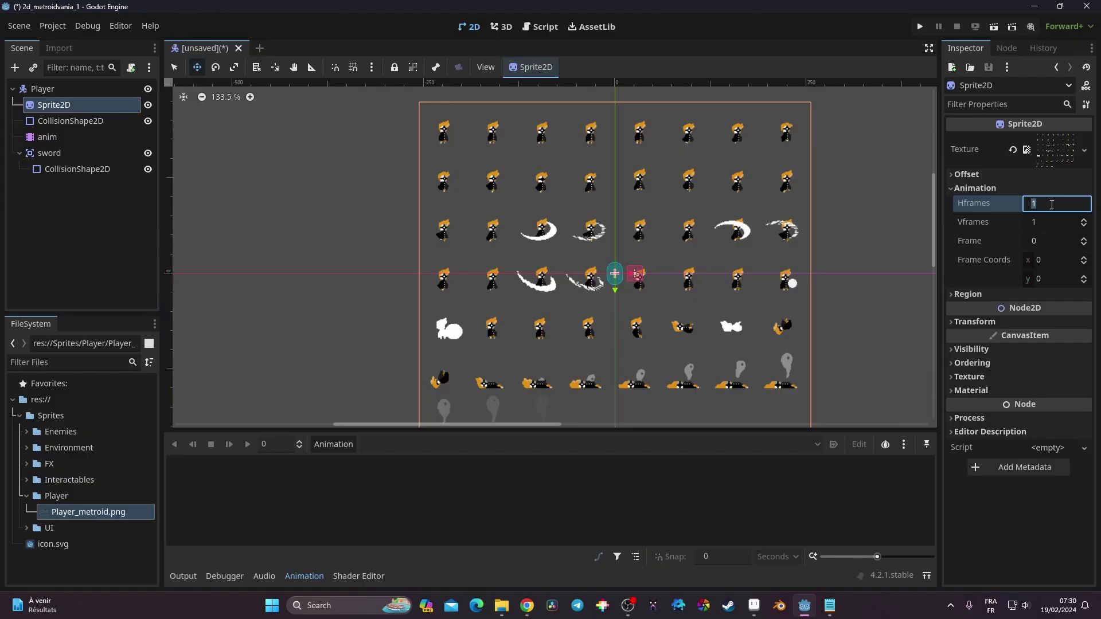
text(8)
key(Return)
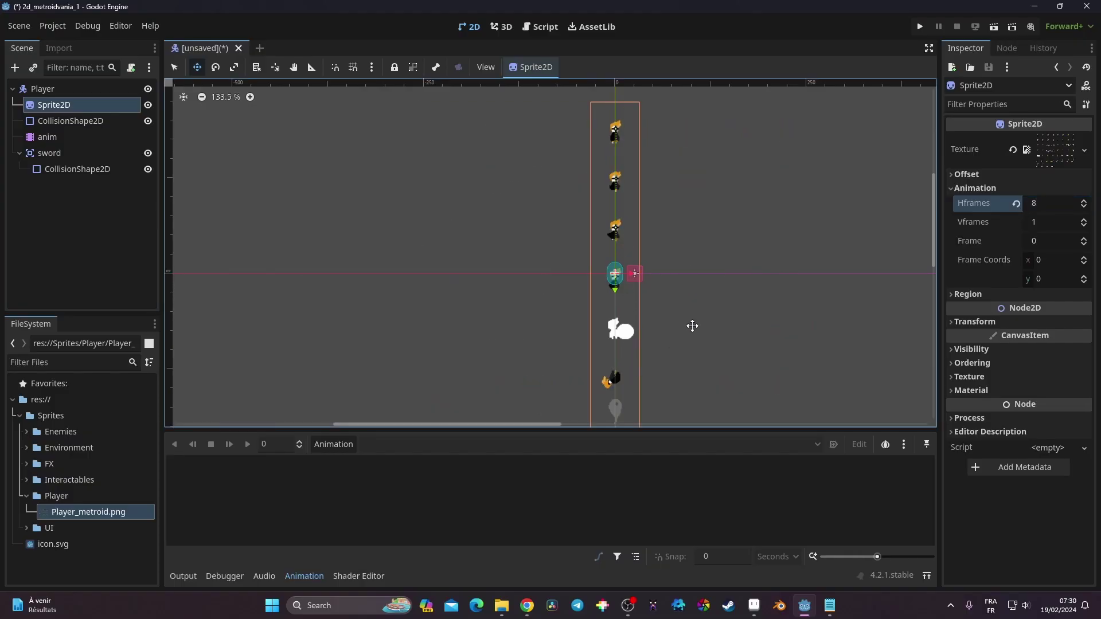
Step: Check the rows of the player sprite sheet and set the Sprite2D's Vframes to 7
middle_drag(690, 325, 709, 197)
middle_drag(711, 267, 709, 358)
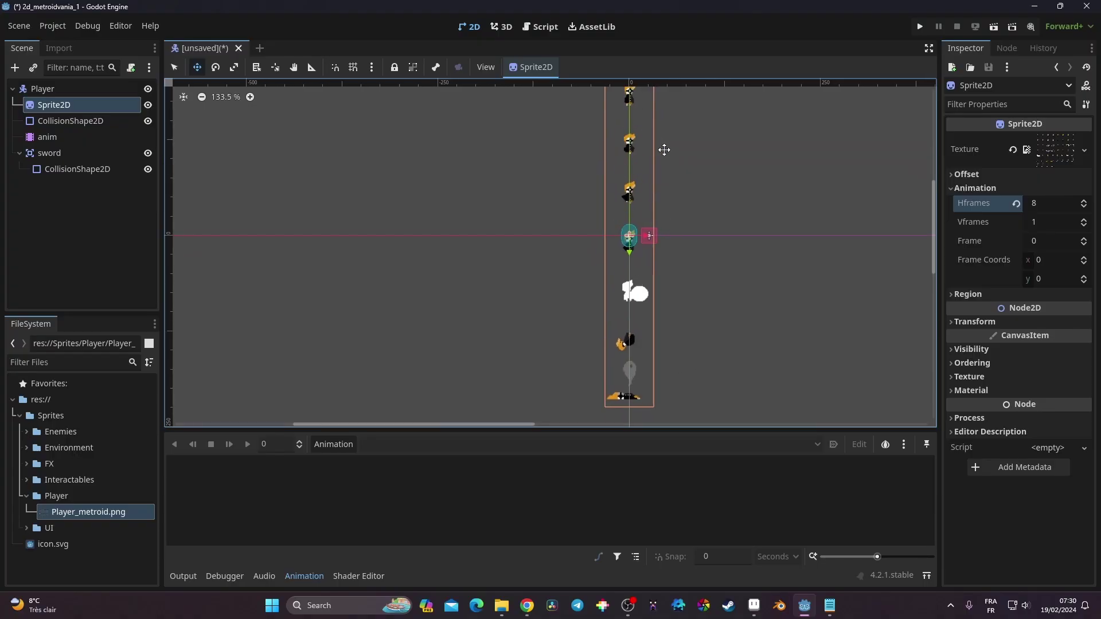
middle_drag(663, 149, 673, 193)
click(1053, 224)
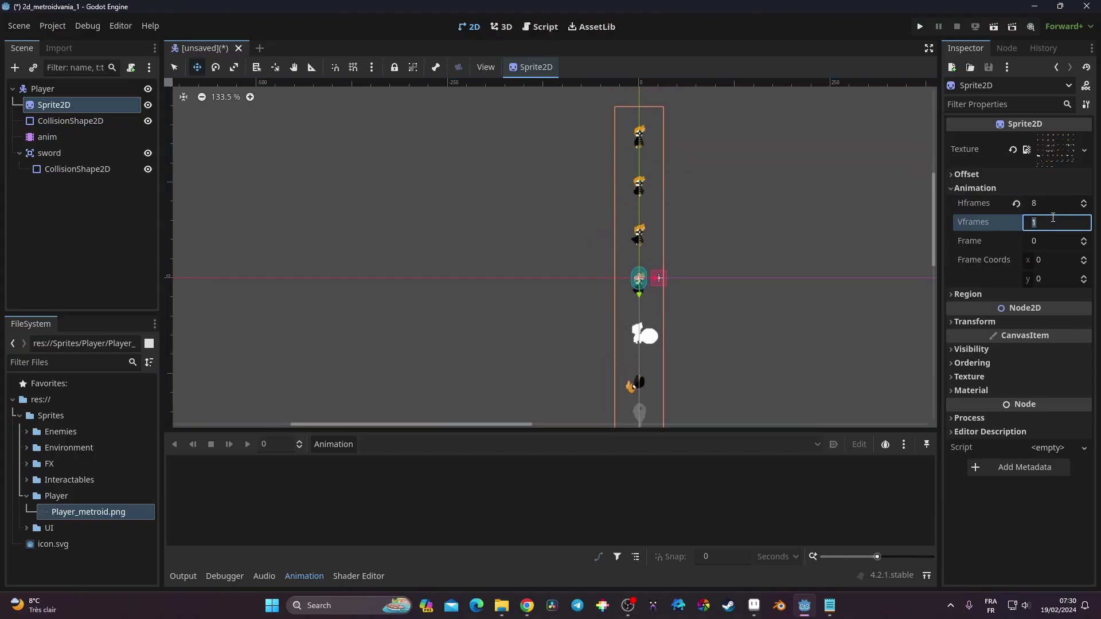
key(Return)
scroll(638, 299, up, 4)
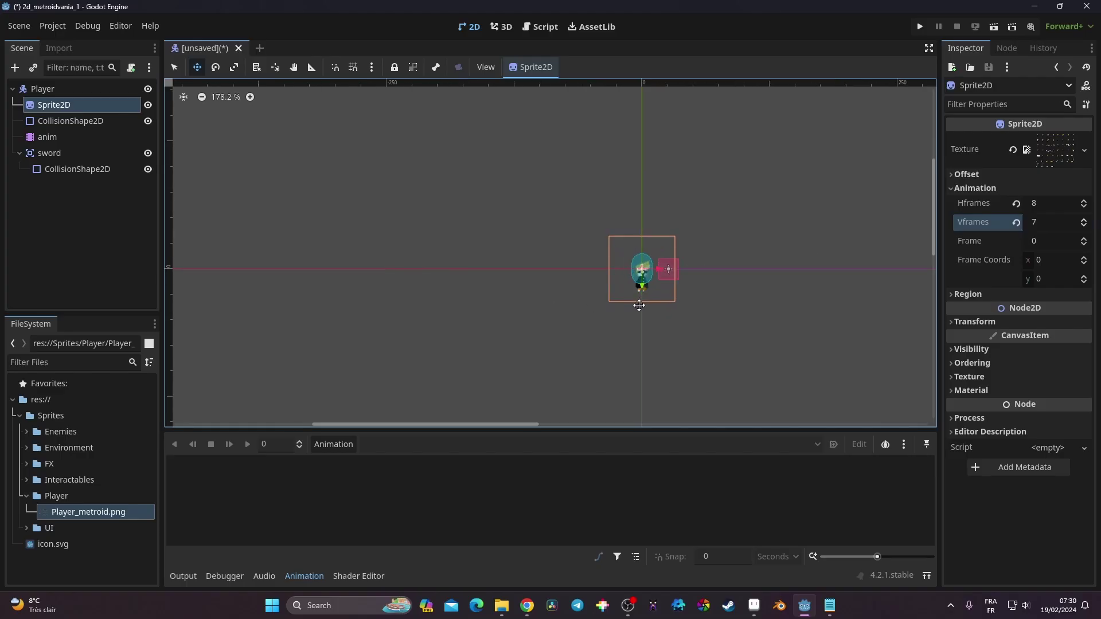
scroll(663, 256, up, 5)
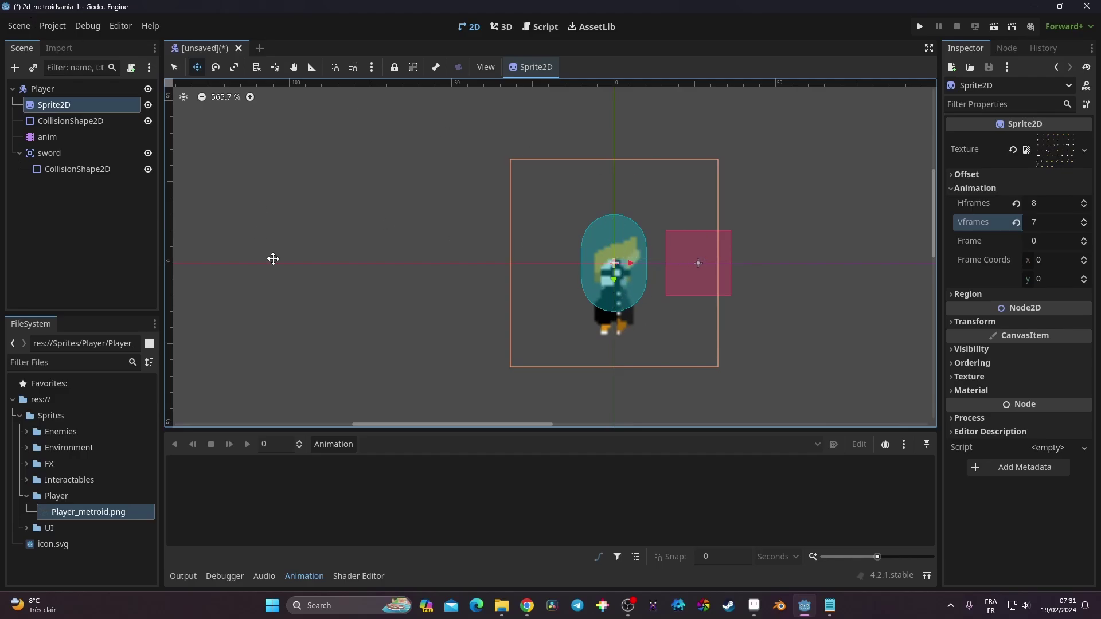
Step: Set the project's Default Texture Filter for canvas textures to Nearest and close the project settings
click(53, 25)
click(71, 40)
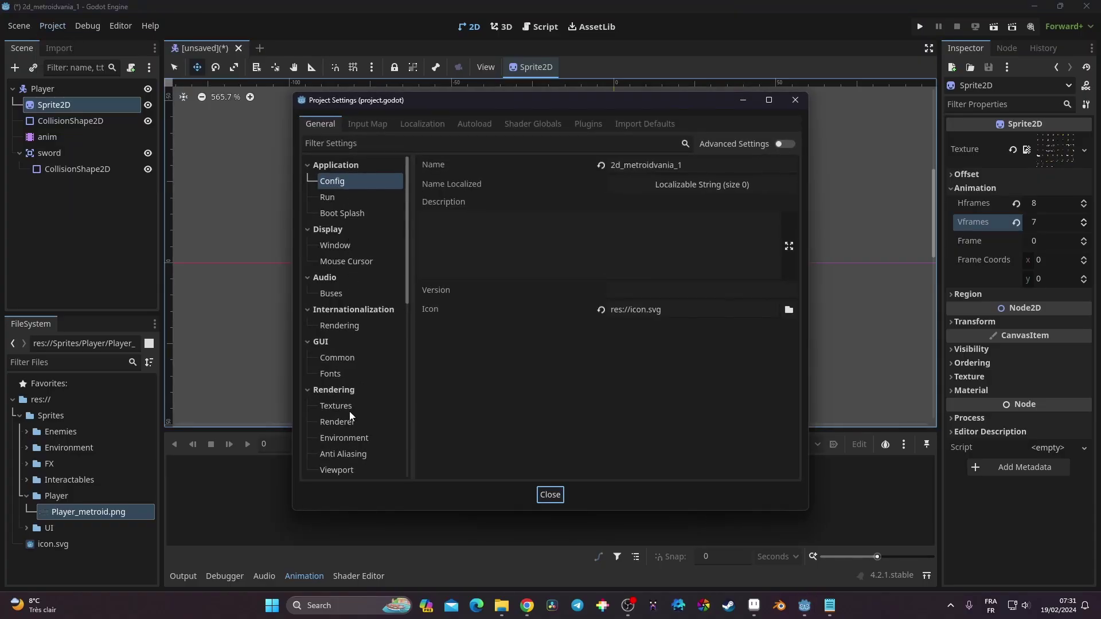
click(342, 406)
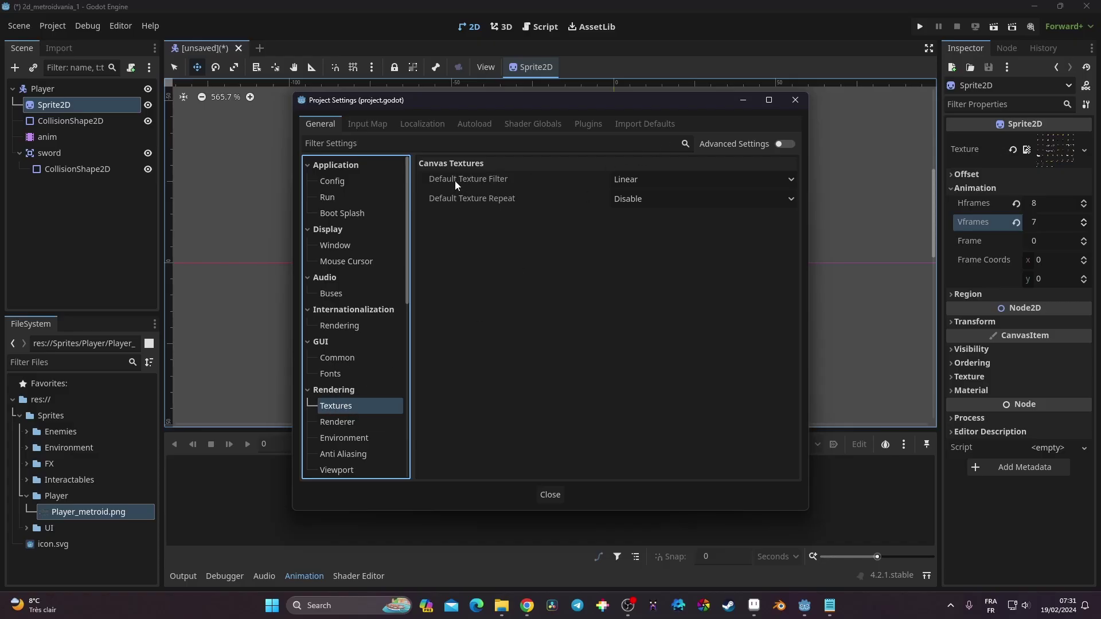
click(643, 179)
click(644, 199)
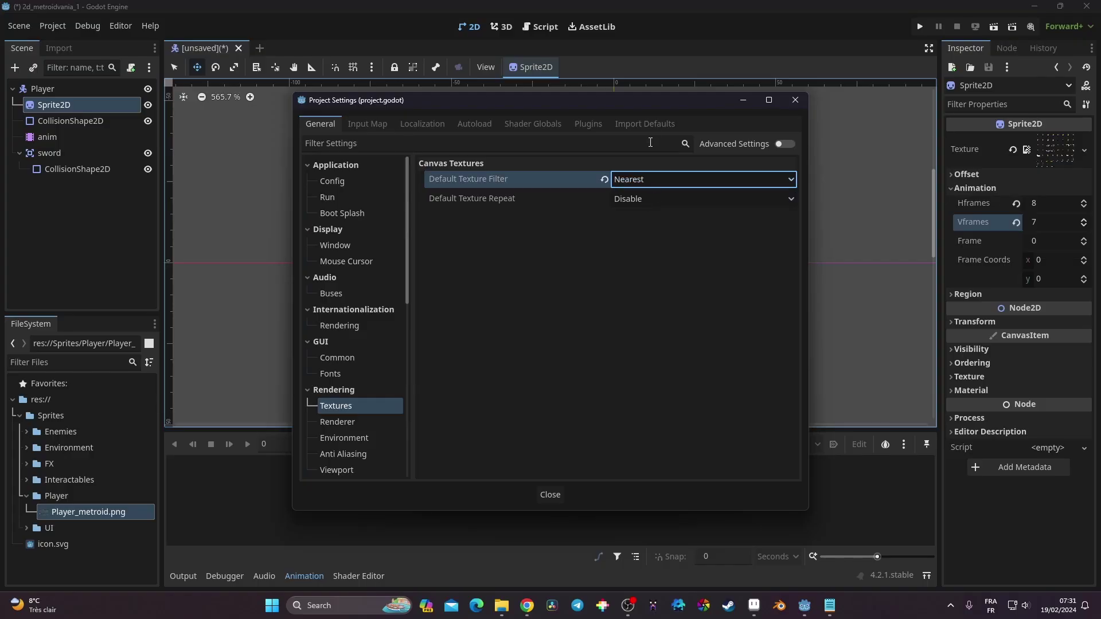
drag(688, 100, 406, 117)
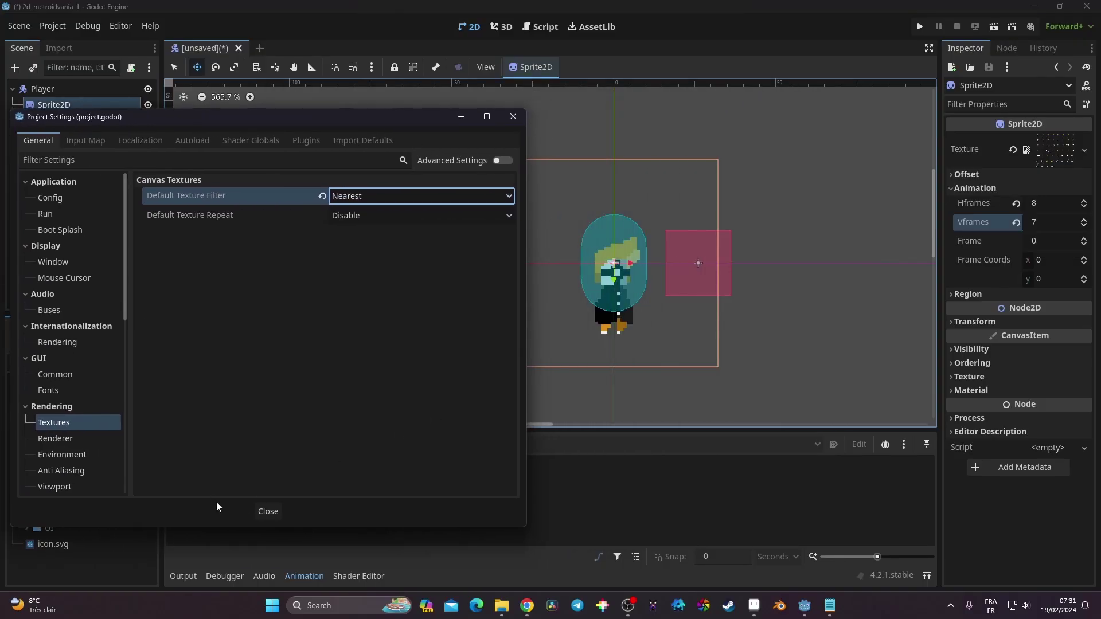
click(267, 511)
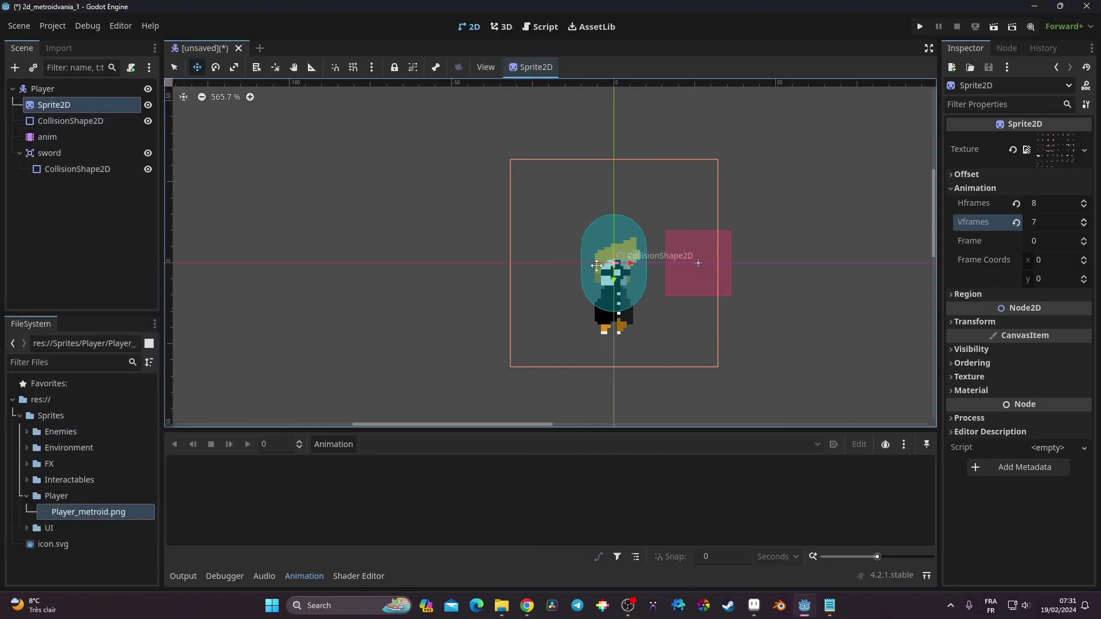
Step: Move the Player's capsule collision shape down about 7 px so its base meets the sprite's feet
scroll(596, 265, up, 3)
click(70, 121)
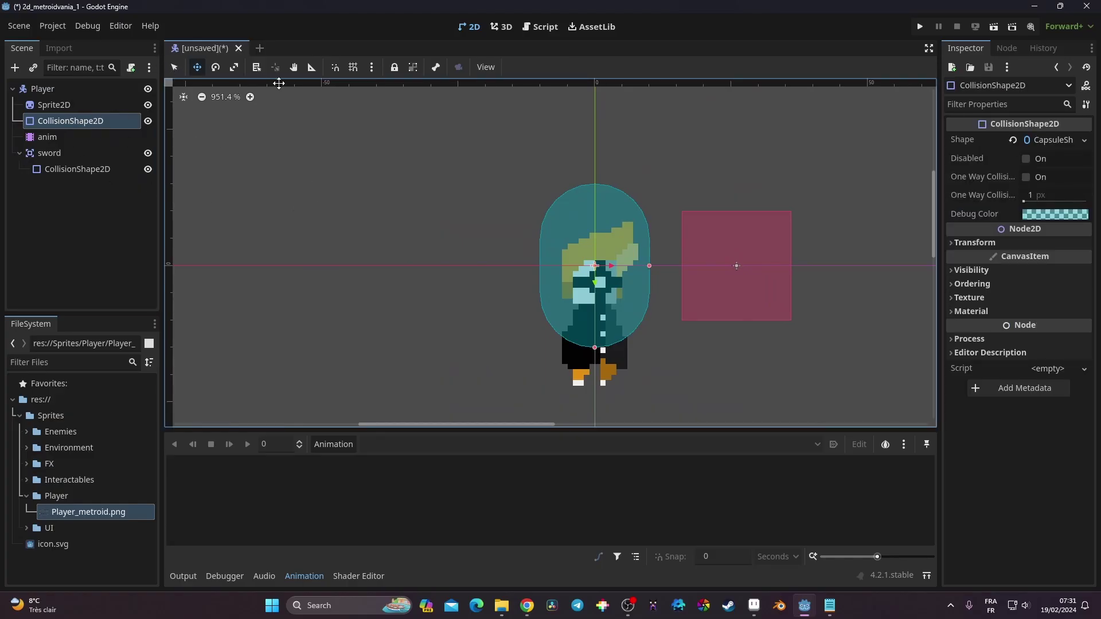
drag(602, 282, 606, 323)
Step: Shrink the Player's capsule to a radius of 6 px and height of 22 px, and lower it back onto the sprite's feet
click(177, 66)
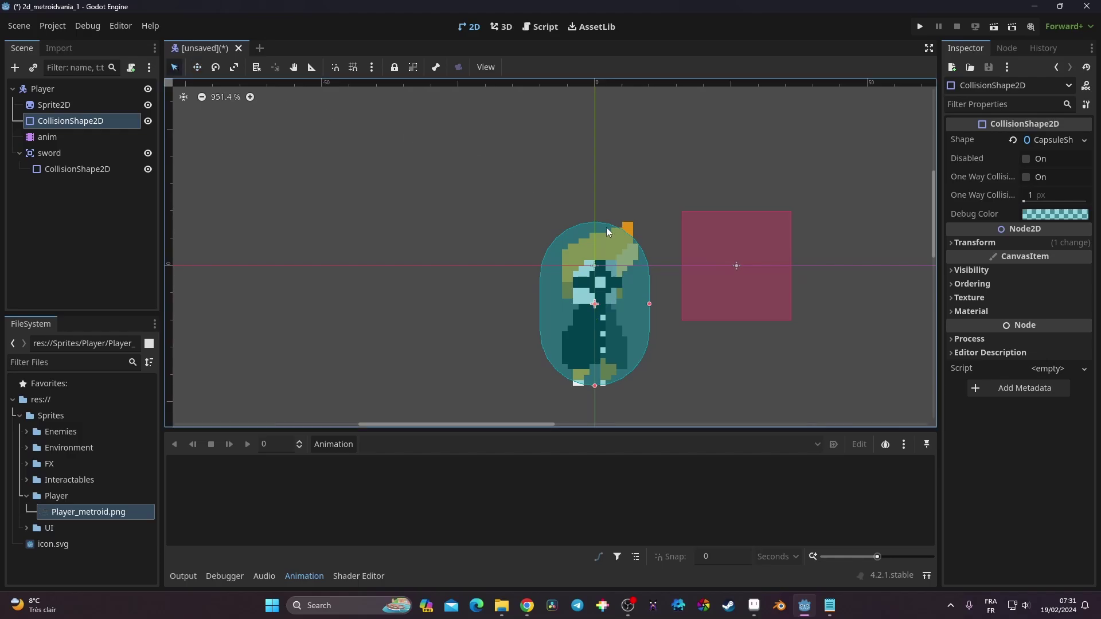
drag(648, 304, 628, 304)
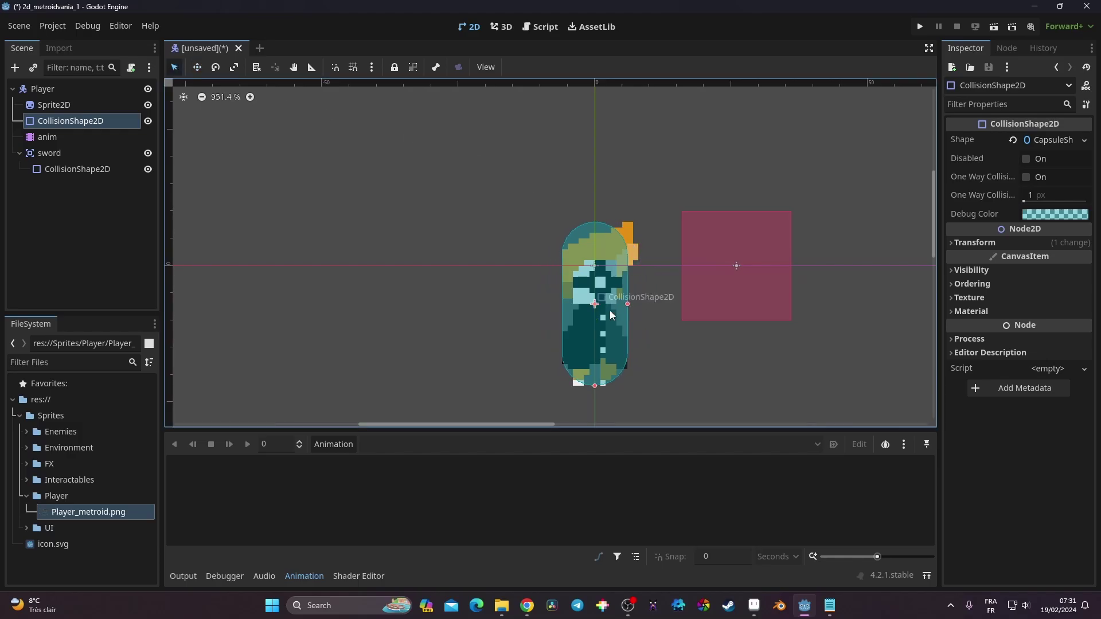
drag(596, 385, 596, 366)
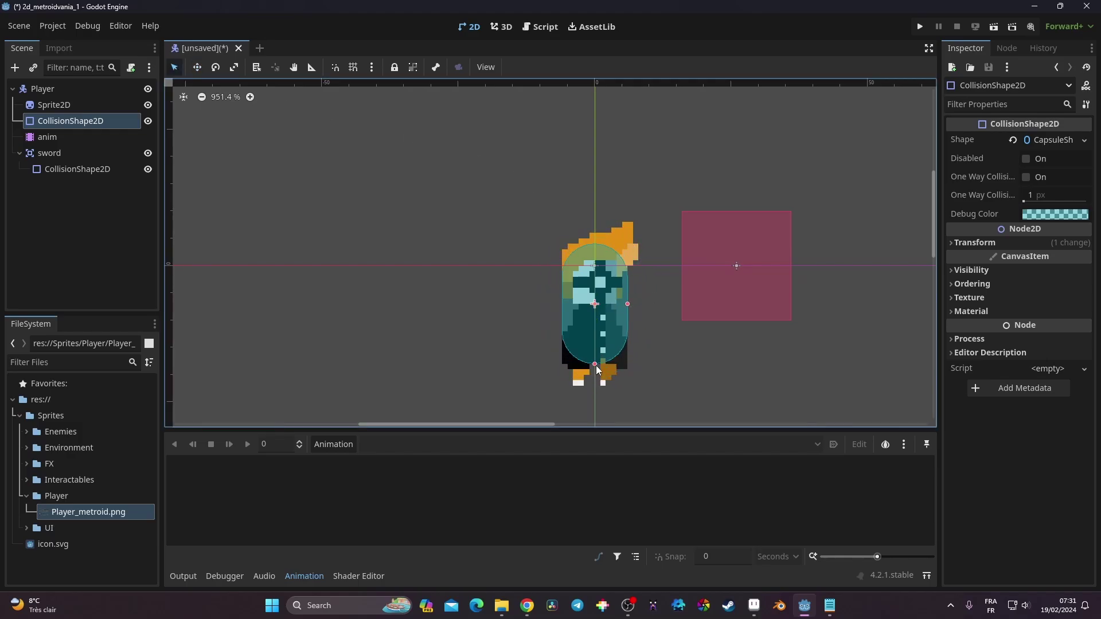
click(197, 67)
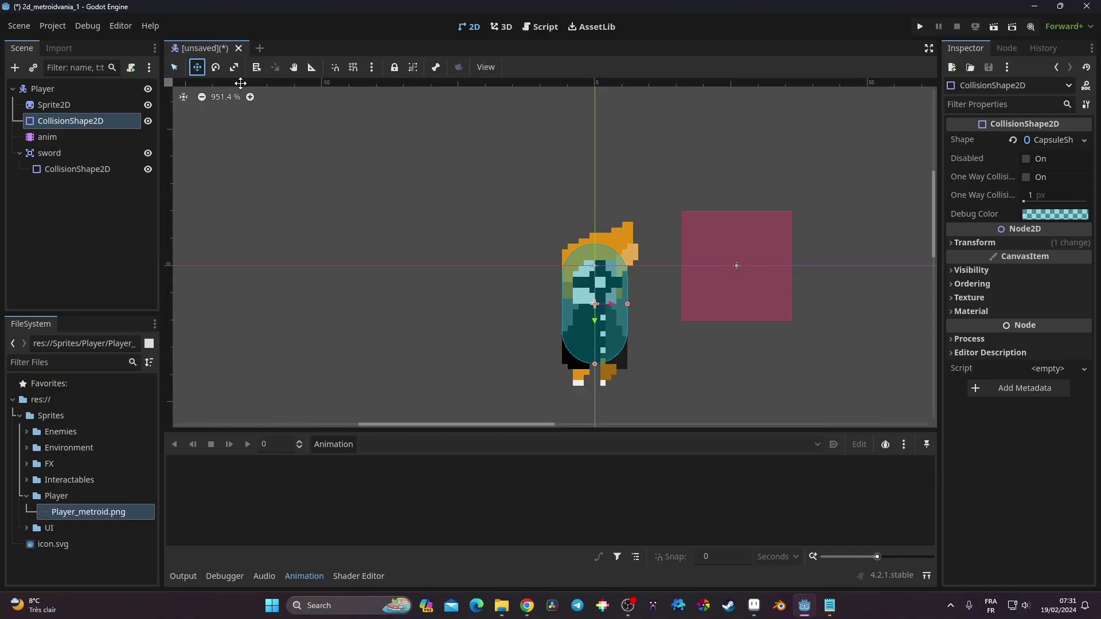
drag(611, 293, 611, 315)
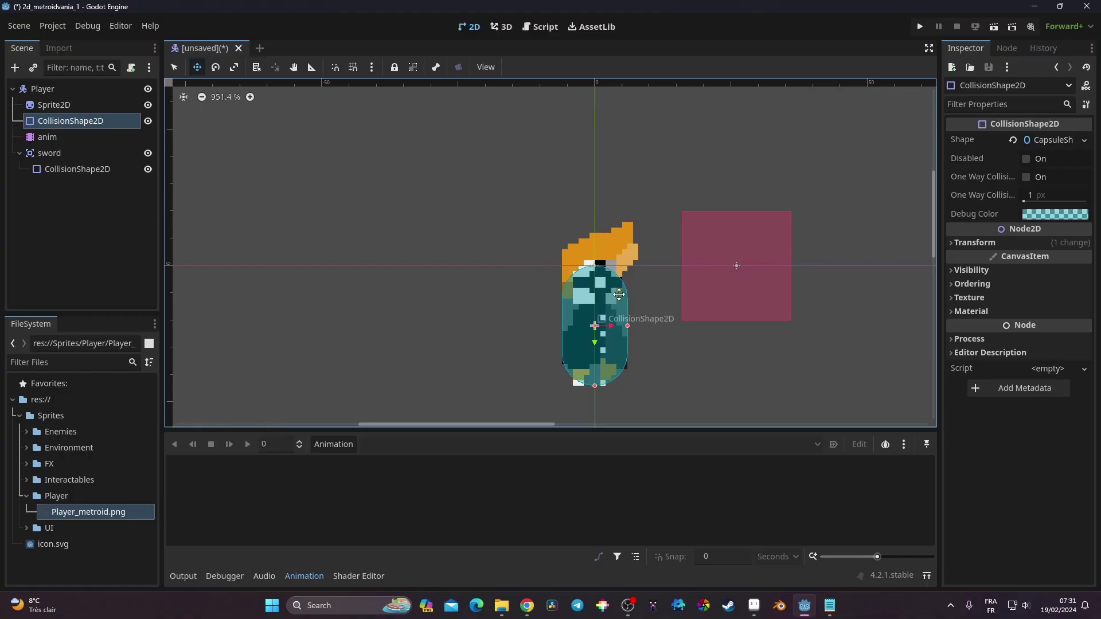
click(1050, 140)
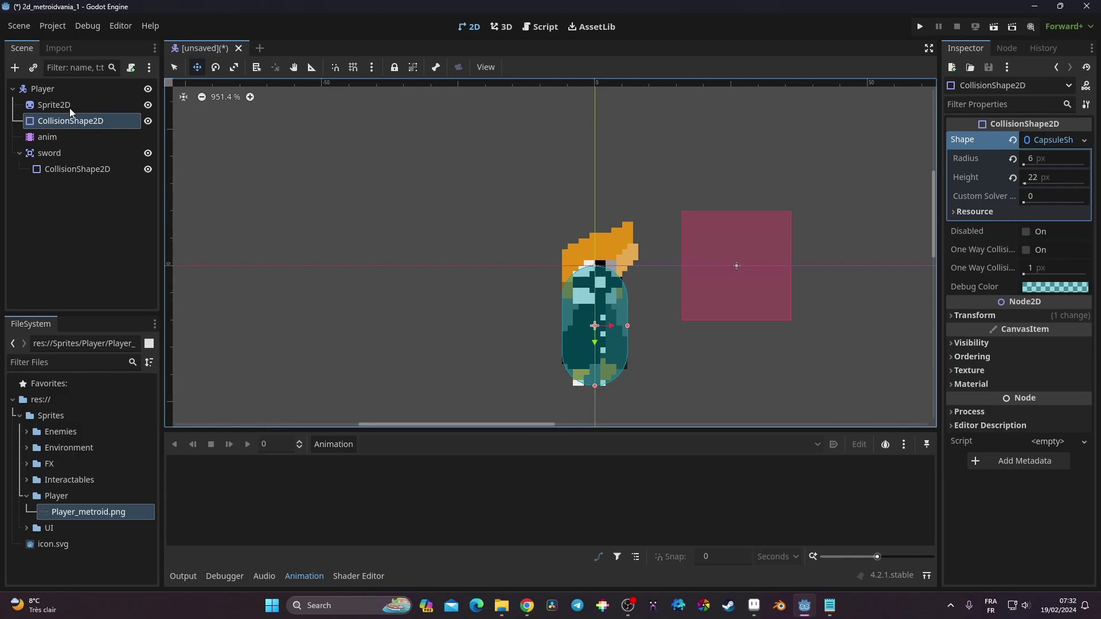
Step: Create a new animation named Idle in the anim node
click(86, 137)
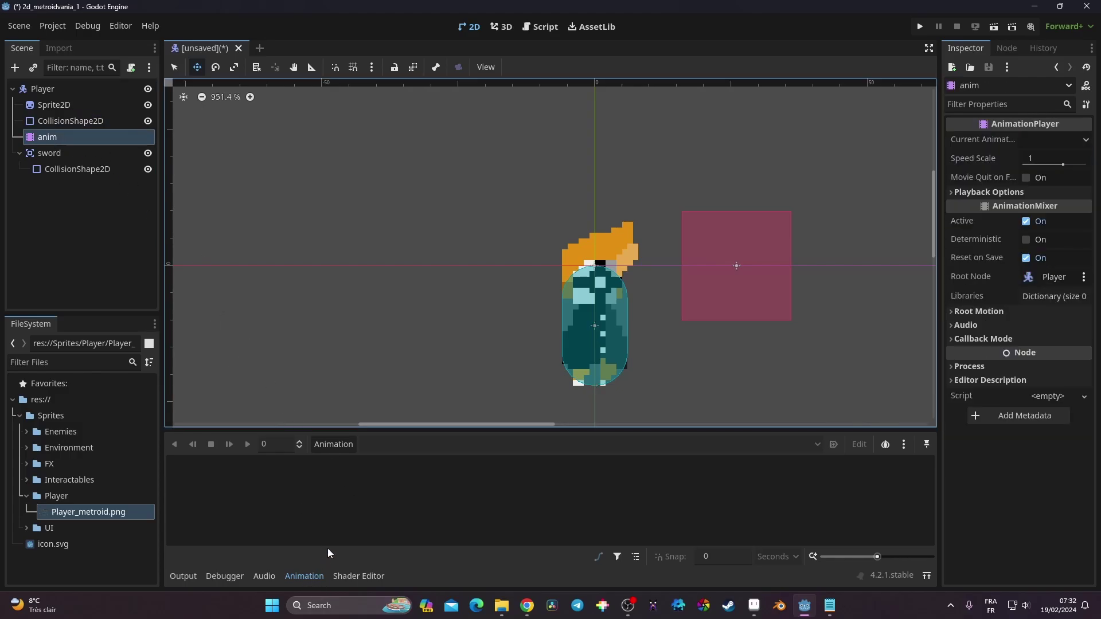
click(342, 446)
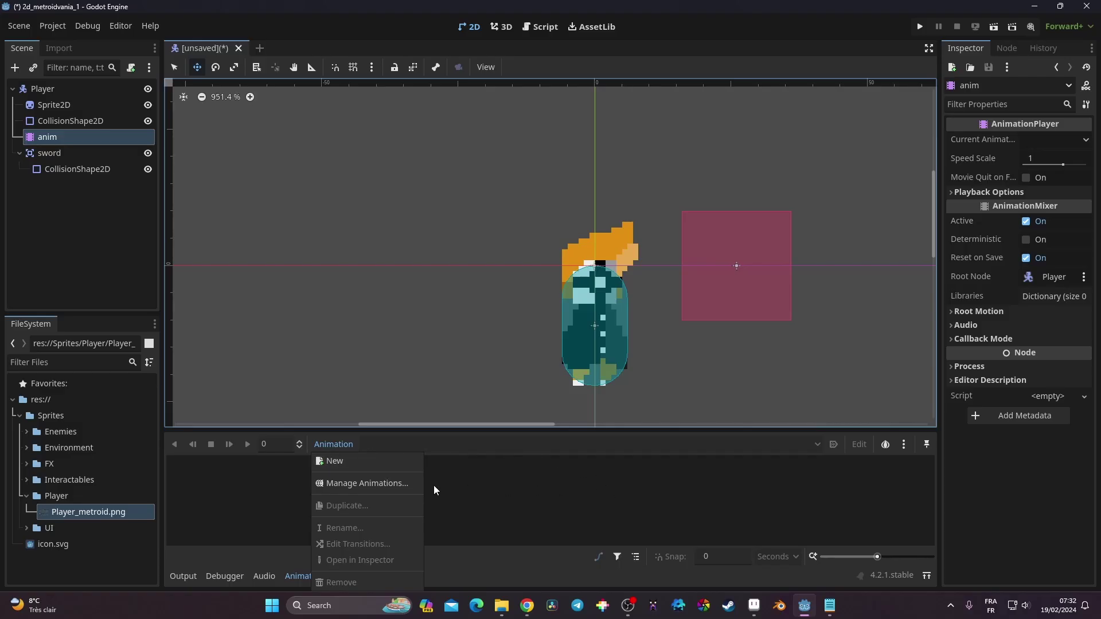
click(384, 465)
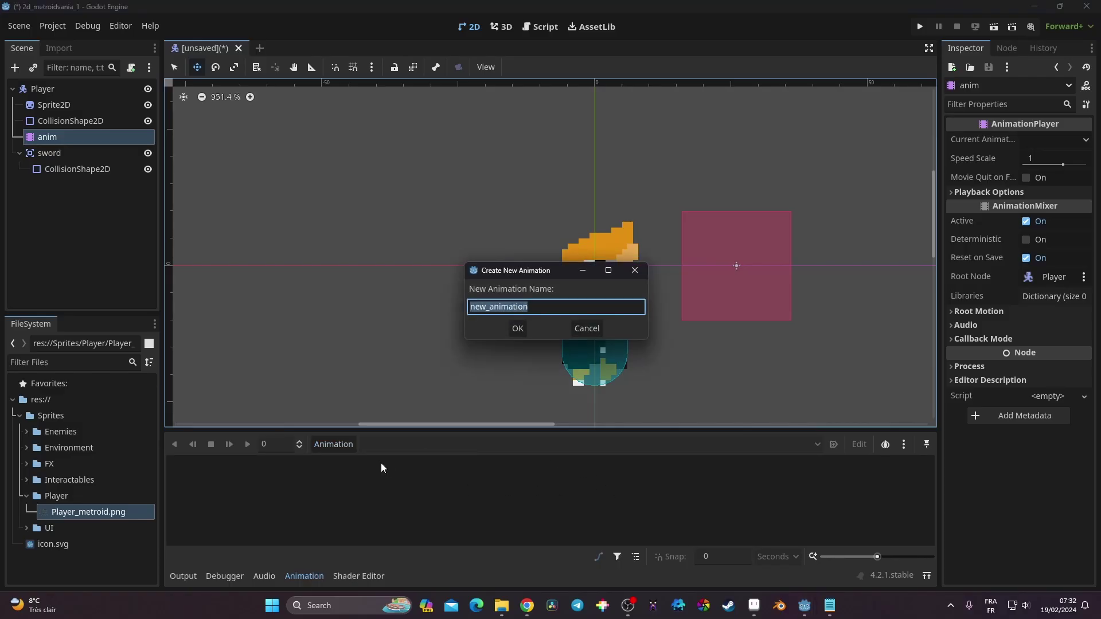
key(BackSpace)
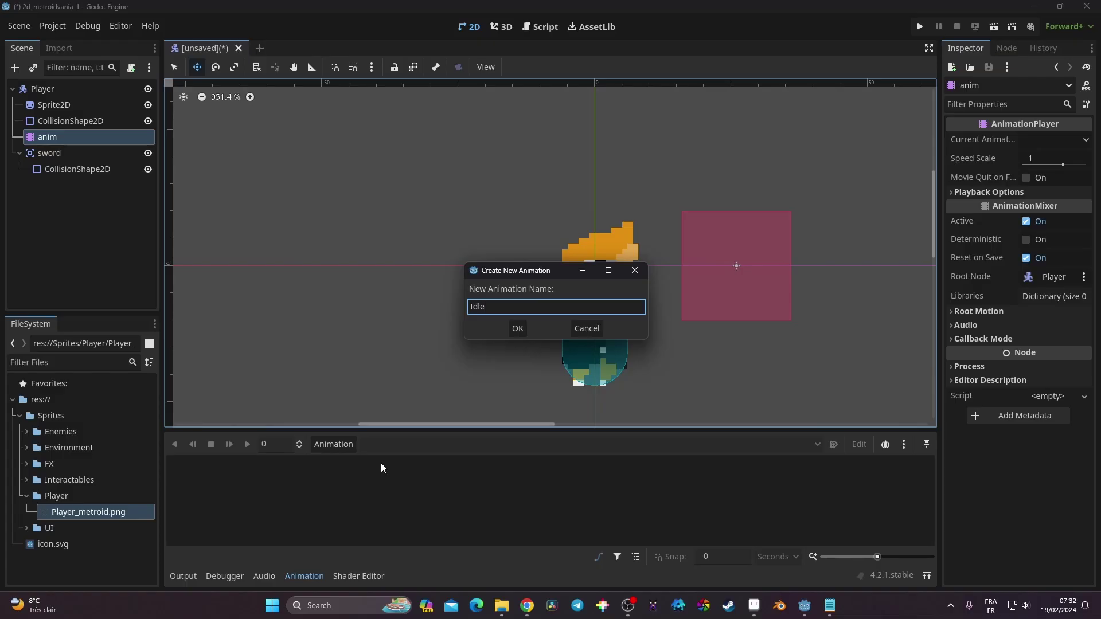
key(Return)
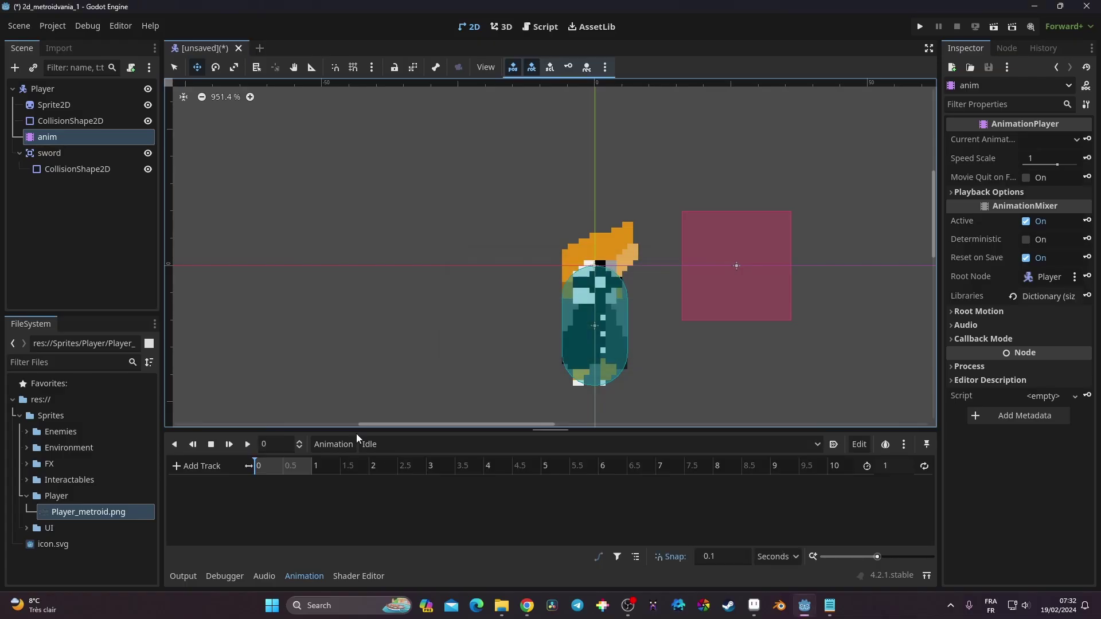
Step: Create two new animations named Walk and Jump in the anim node
click(346, 444)
click(349, 457)
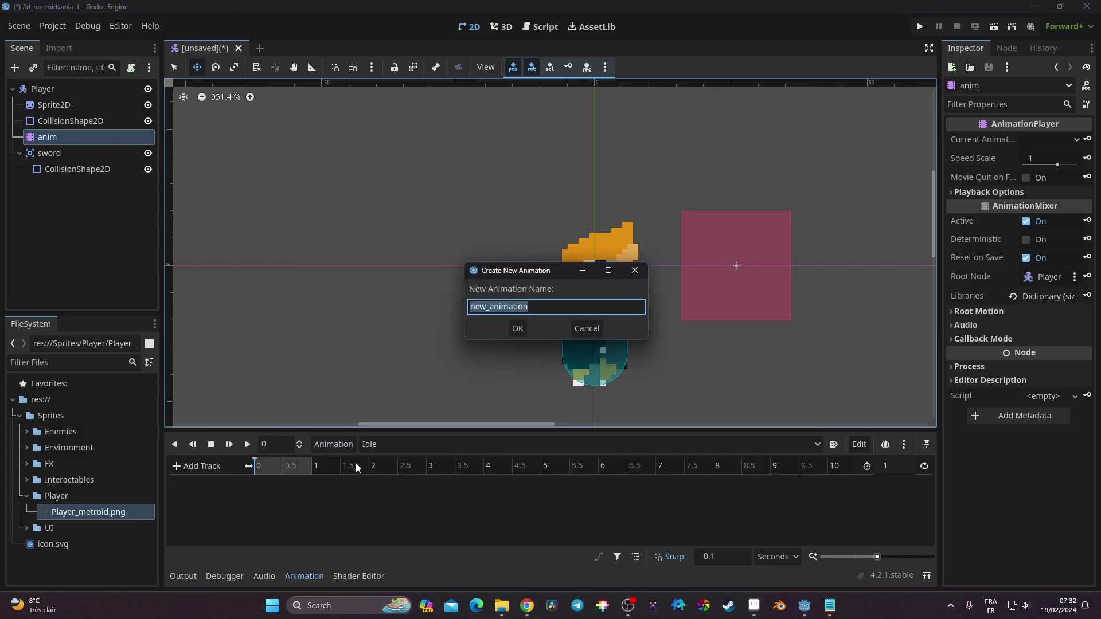
text(Walk)
key(Return)
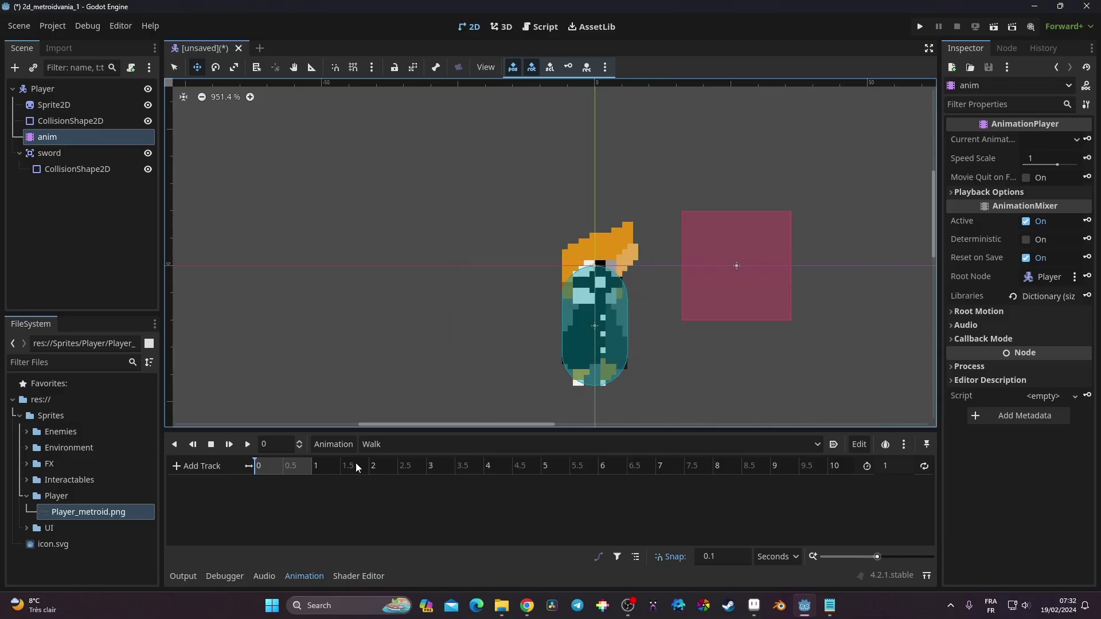
click(343, 445)
click(357, 458)
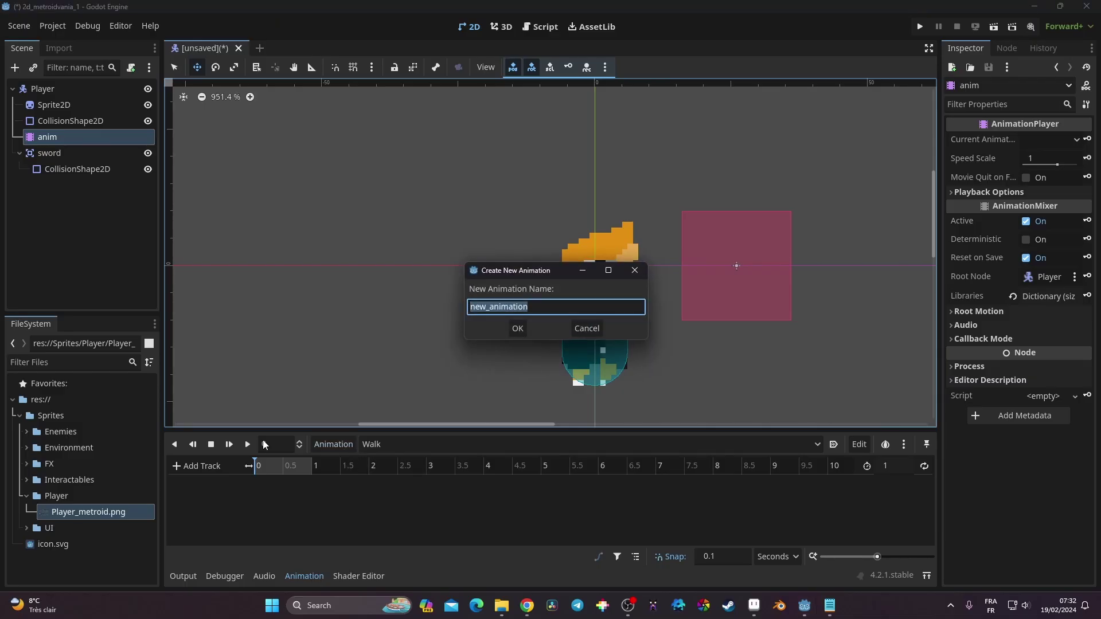
text(Jump)
key(Return)
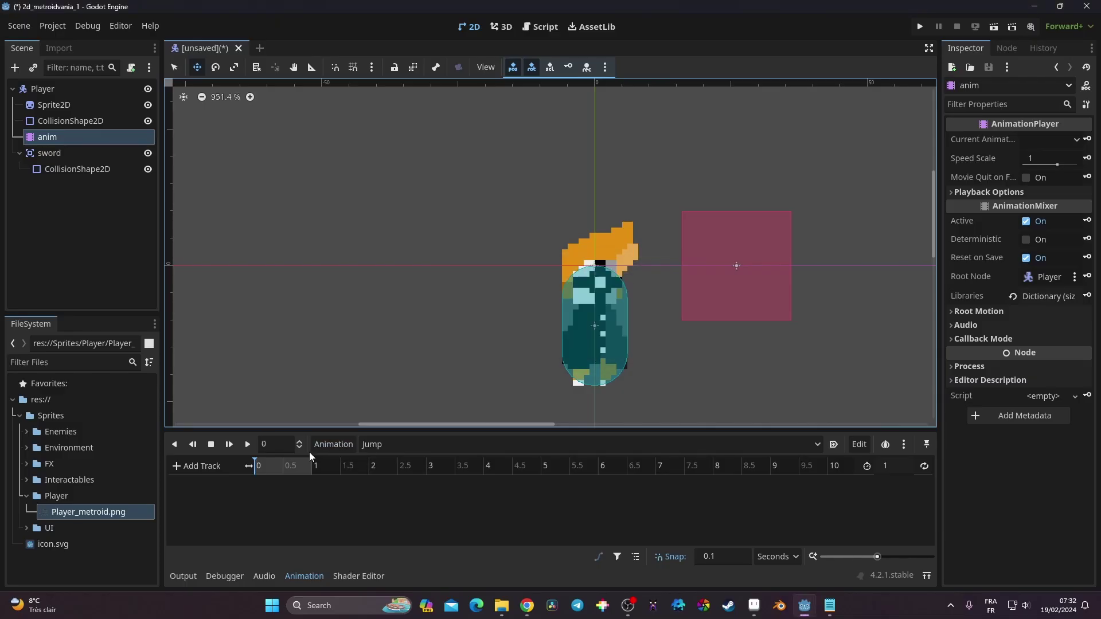
Step: Create two more animations named Fall and Sword in the anim node
click(328, 448)
click(343, 461)
text(Fa)
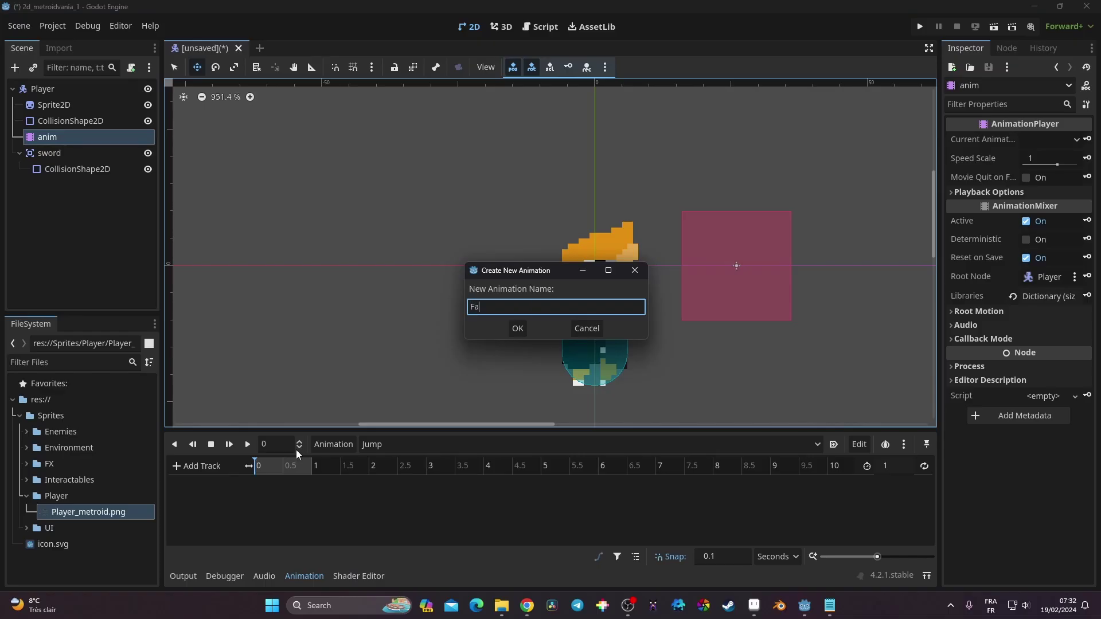
text(ll)
key(Return)
click(333, 449)
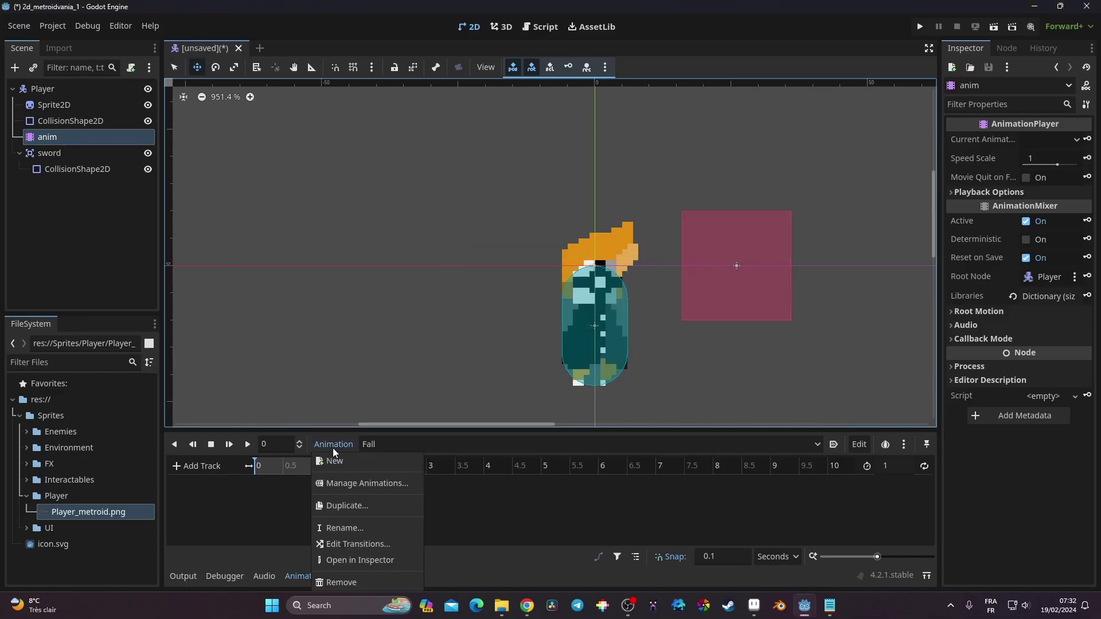
click(348, 459)
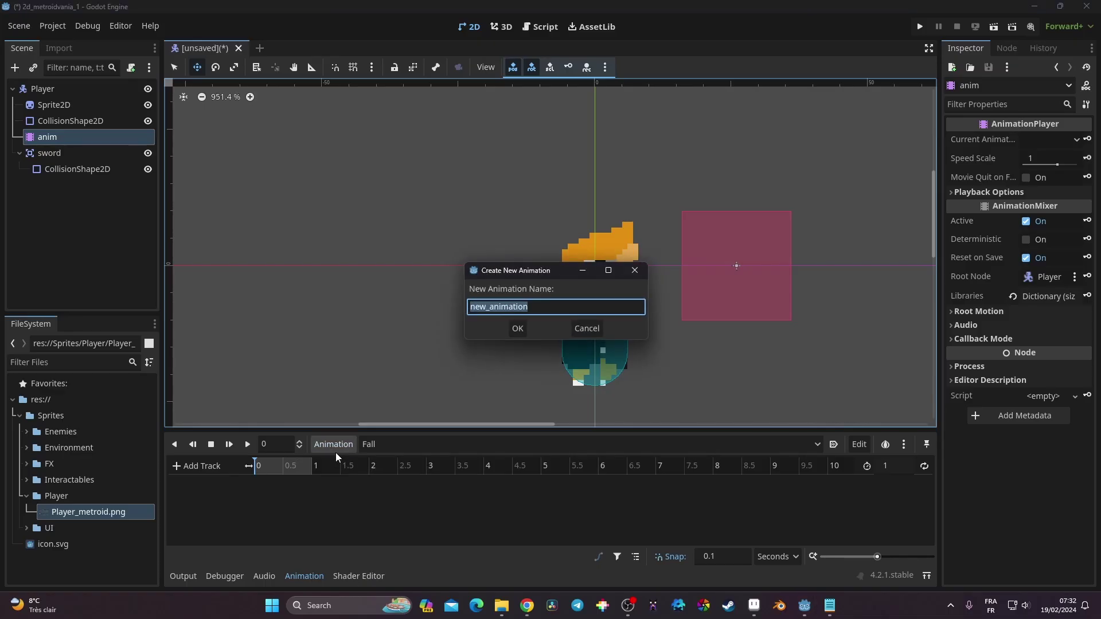
text(Sword)
key(Return)
Step: Create a new animation named Dead and check the list of animations
click(336, 444)
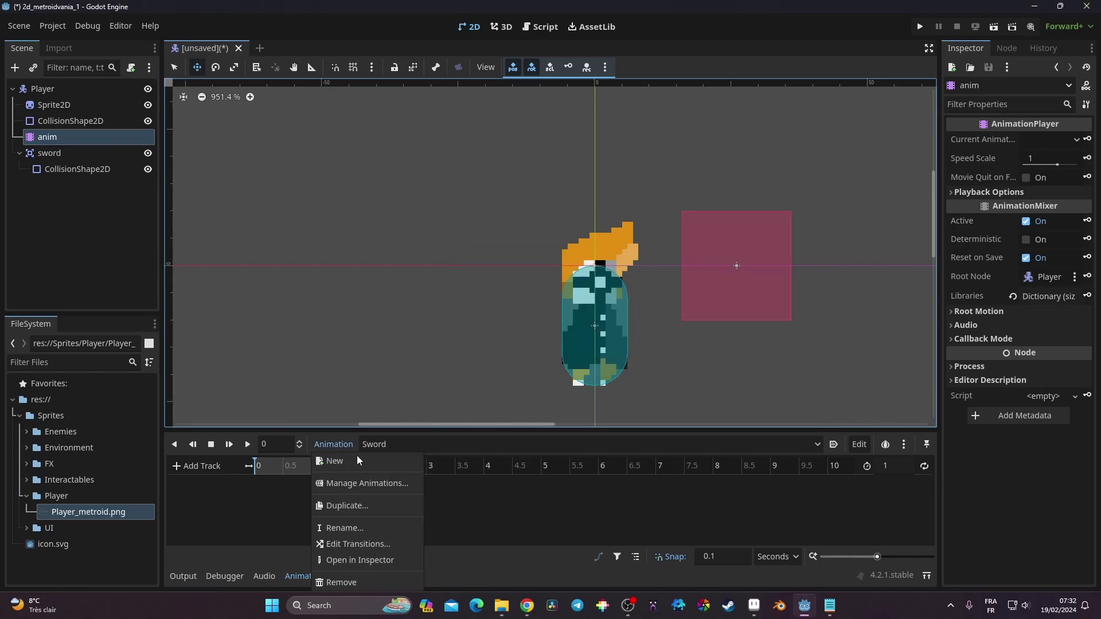
click(357, 458)
text(Dead)
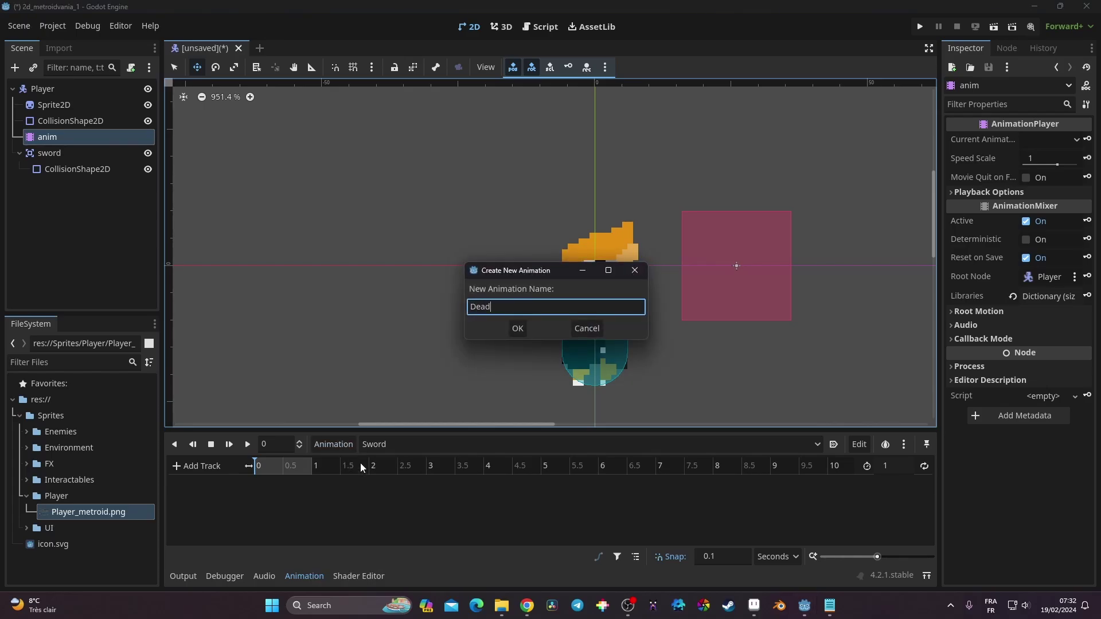
key(Return)
click(453, 441)
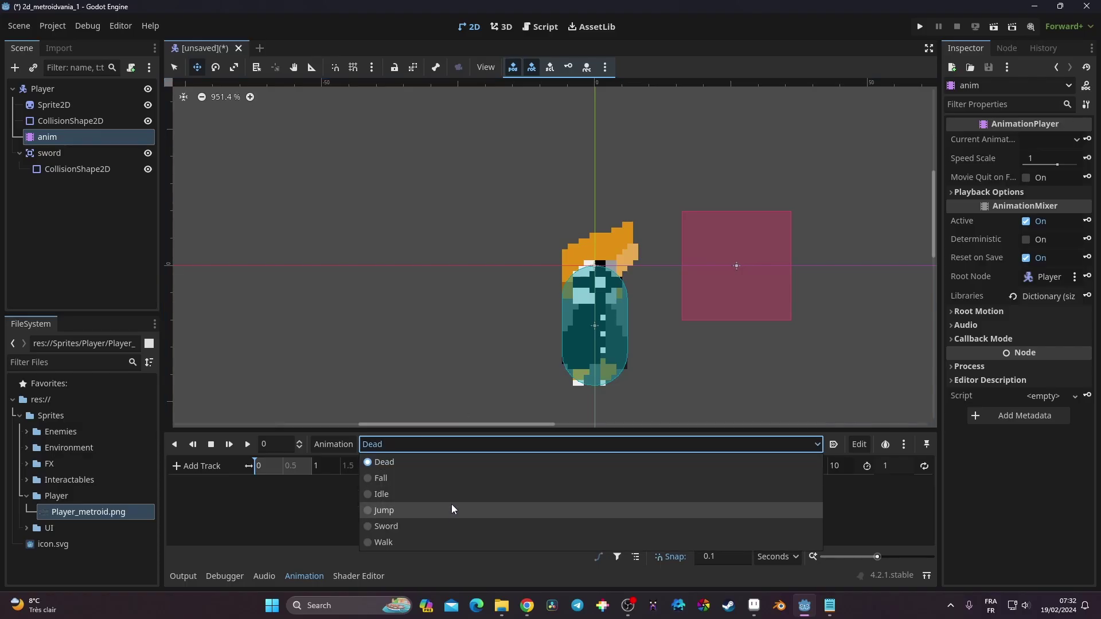
click(293, 535)
Step: Switch to the Idle animation and create a Sprite2D frame track keyed with frame 0 at 0 s, without a RESET track
click(450, 444)
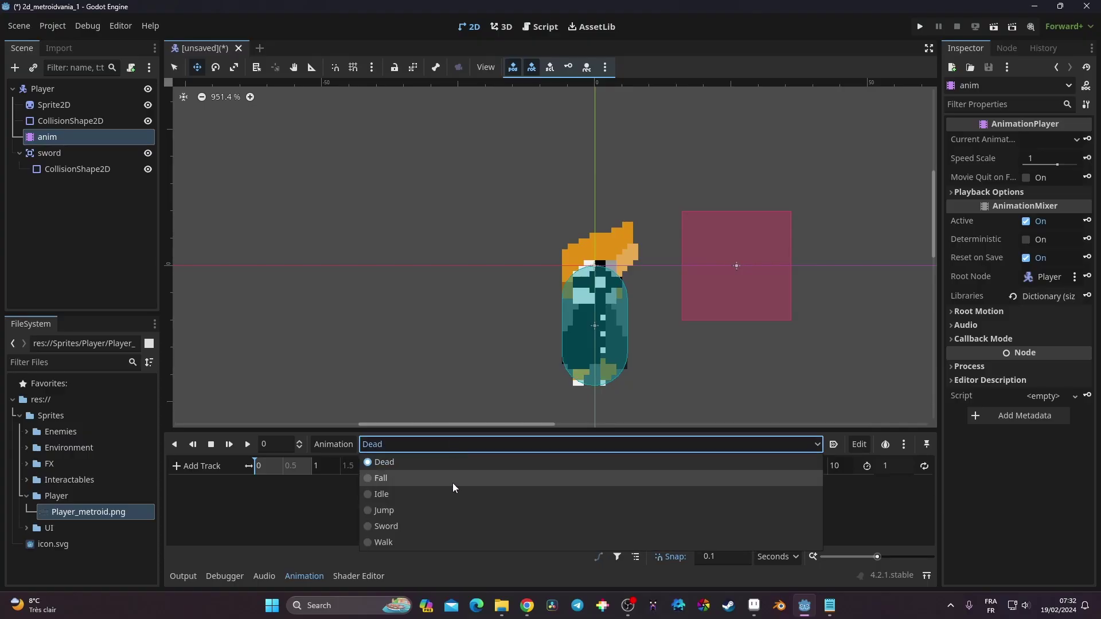
click(451, 494)
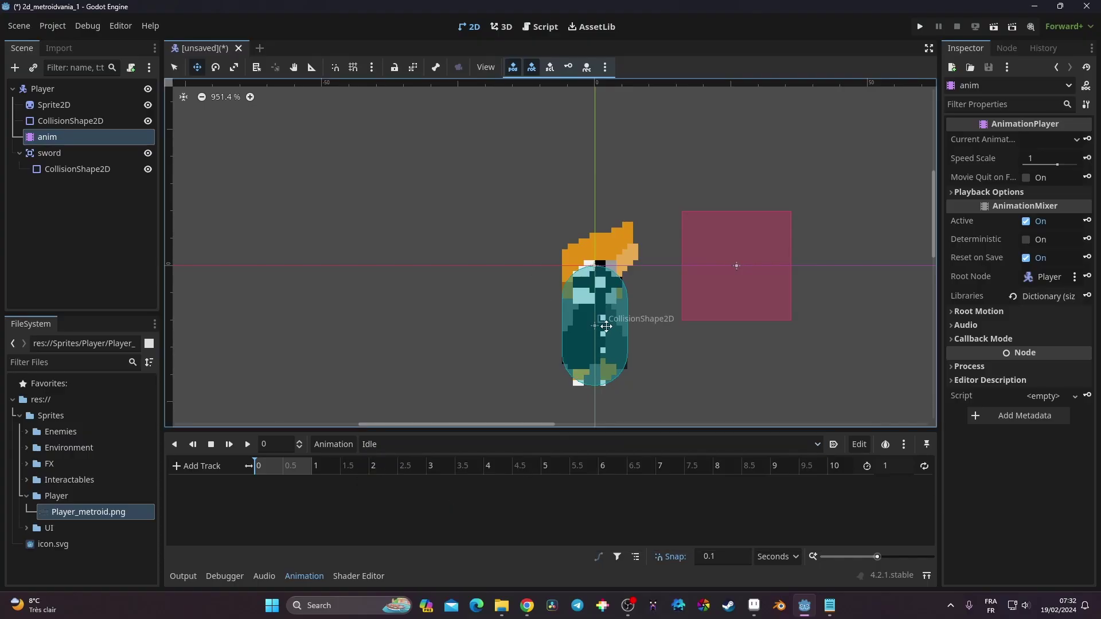
middle_drag(606, 319, 501, 273)
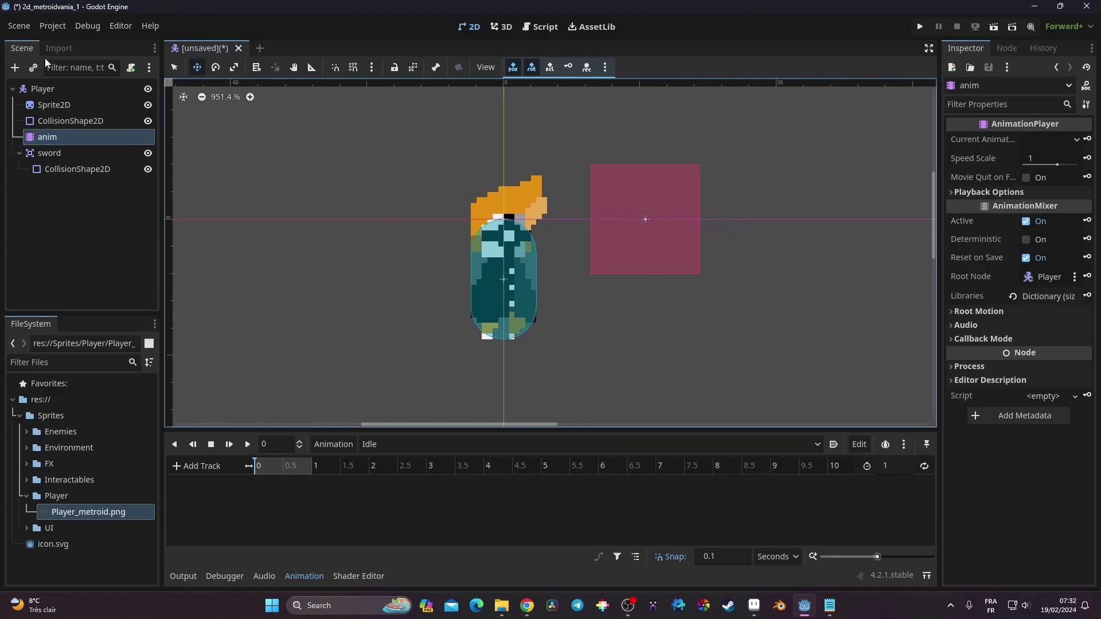
click(52, 104)
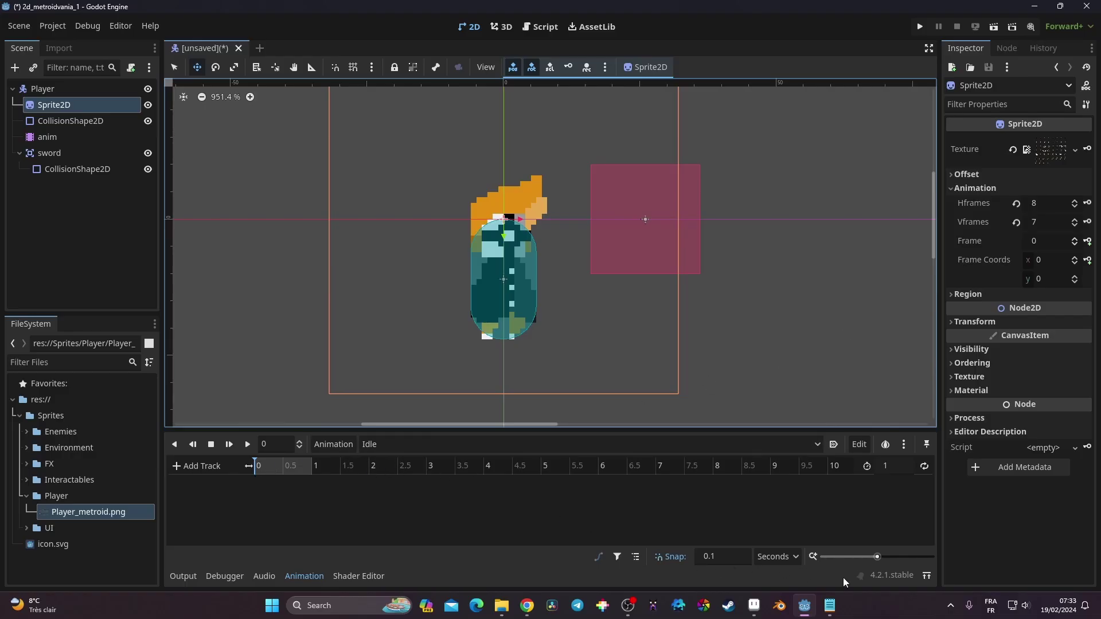
drag(878, 556, 883, 556)
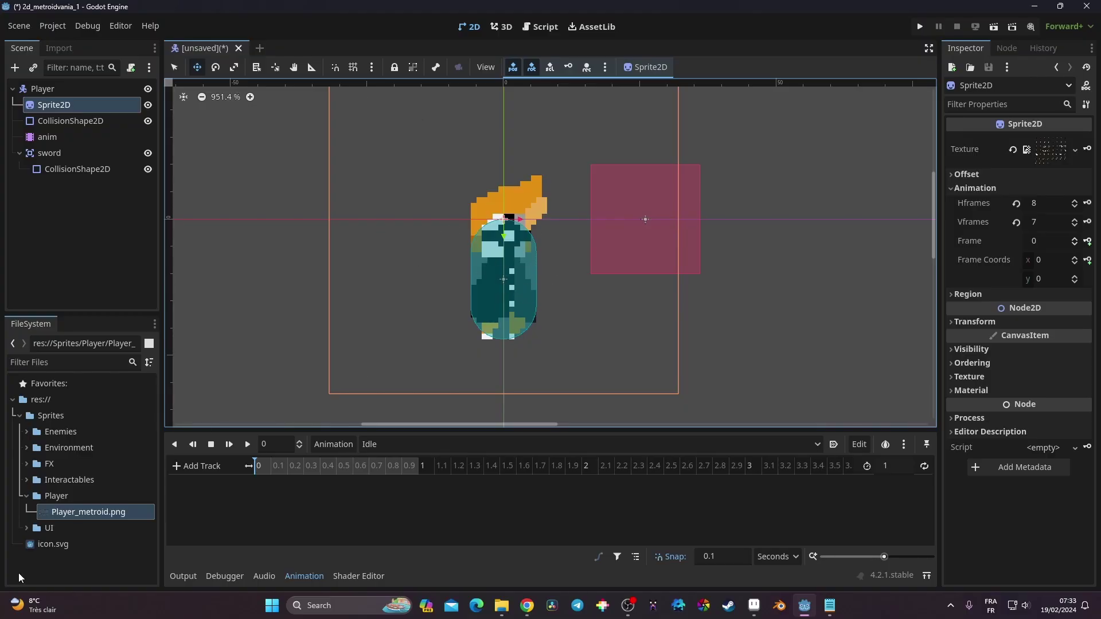
right_click(81, 514)
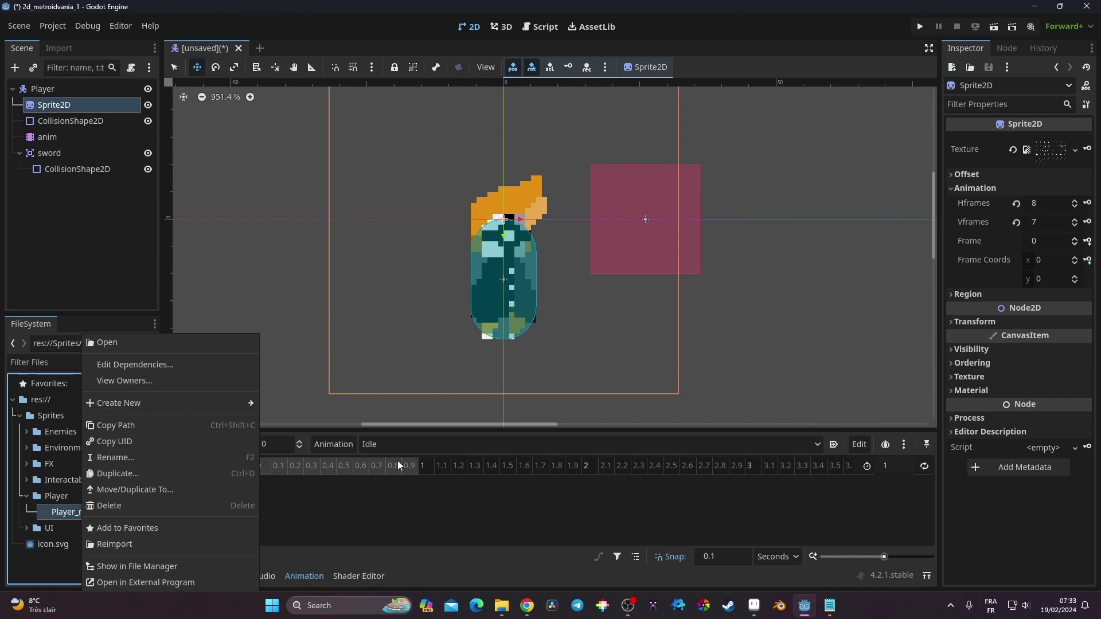
click(576, 532)
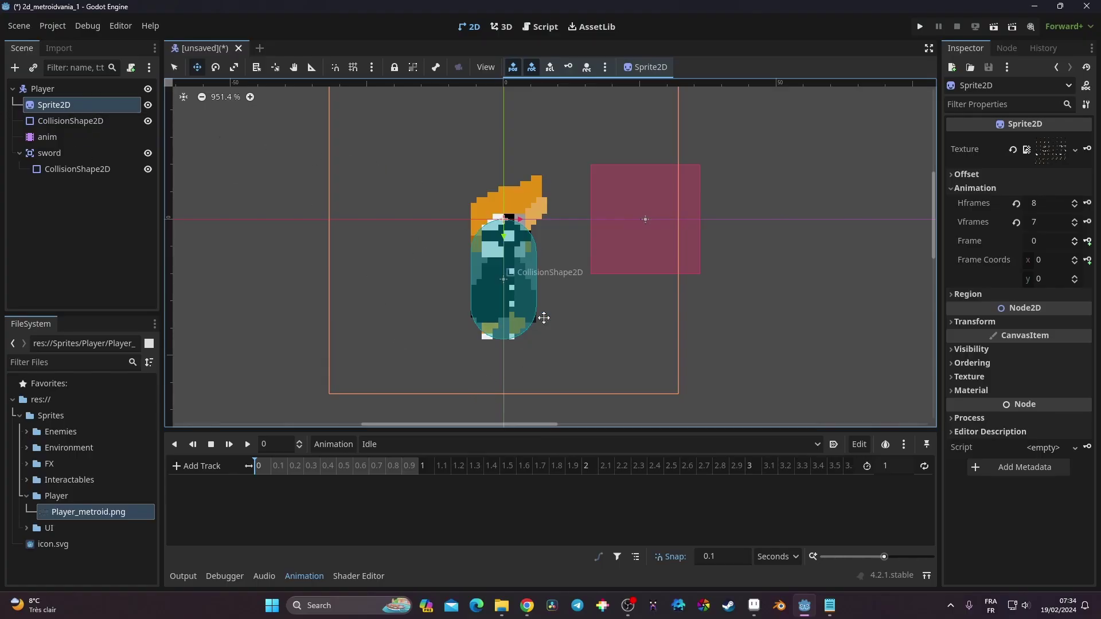
click(1088, 242)
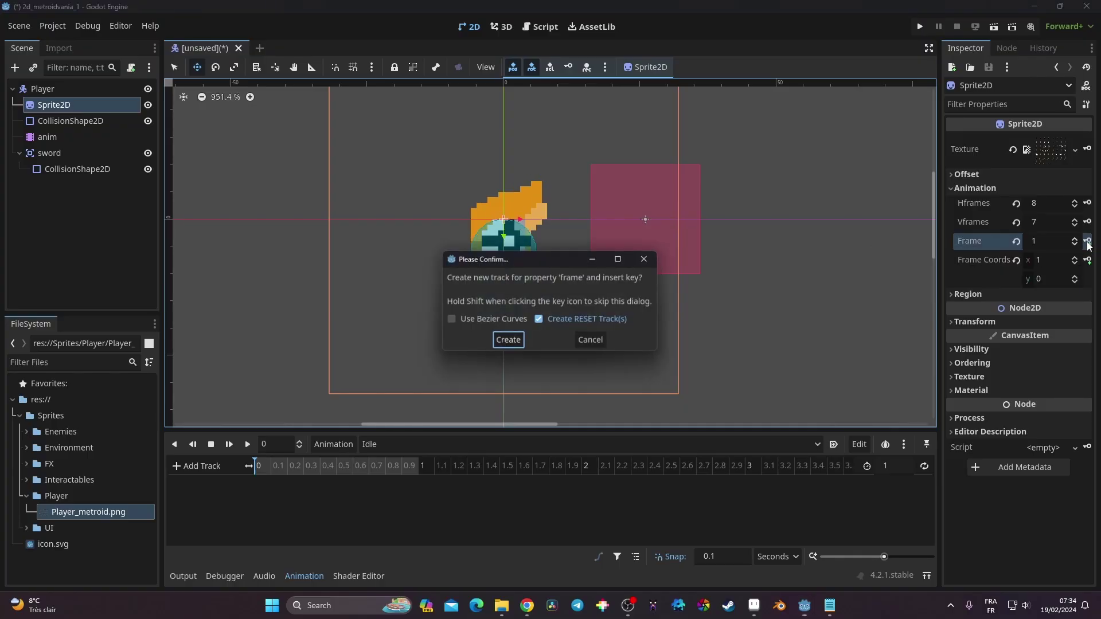
click(539, 320)
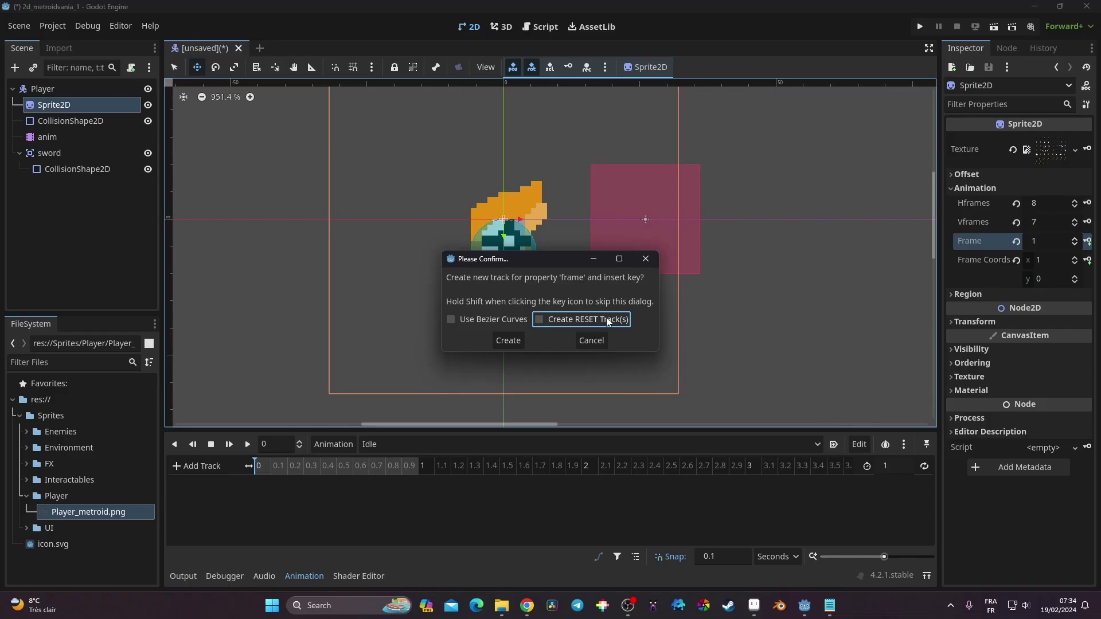
click(507, 340)
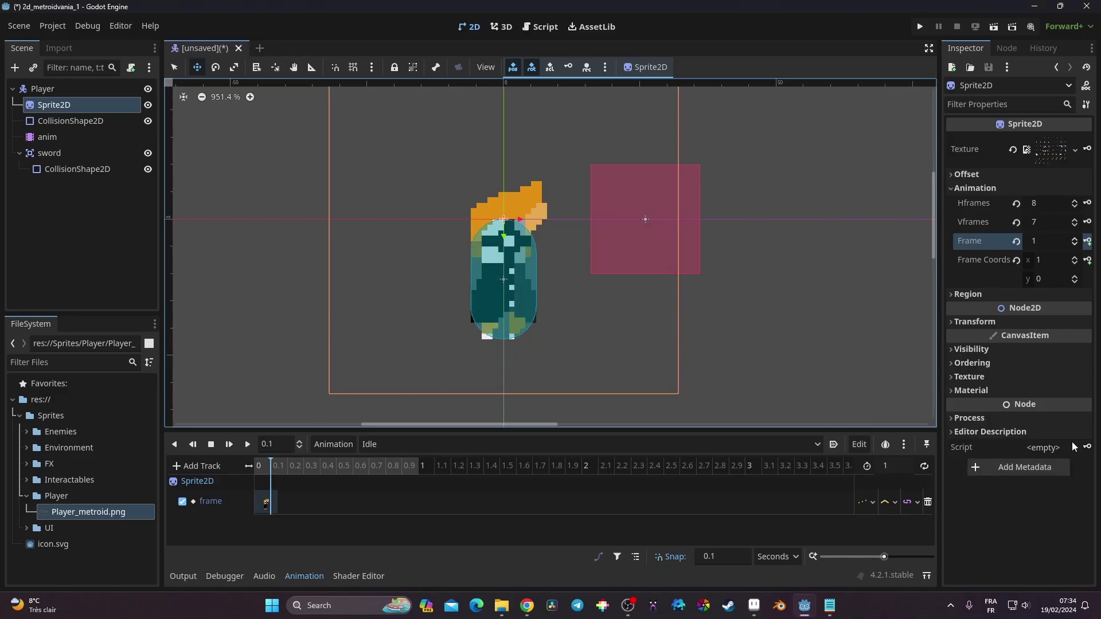
Step: Key Sprite2D frames 1 to 4 in the Idle animation at 0.1 s intervals from 0.1 s to 0.4 s
click(1088, 243)
drag(883, 556, 897, 559)
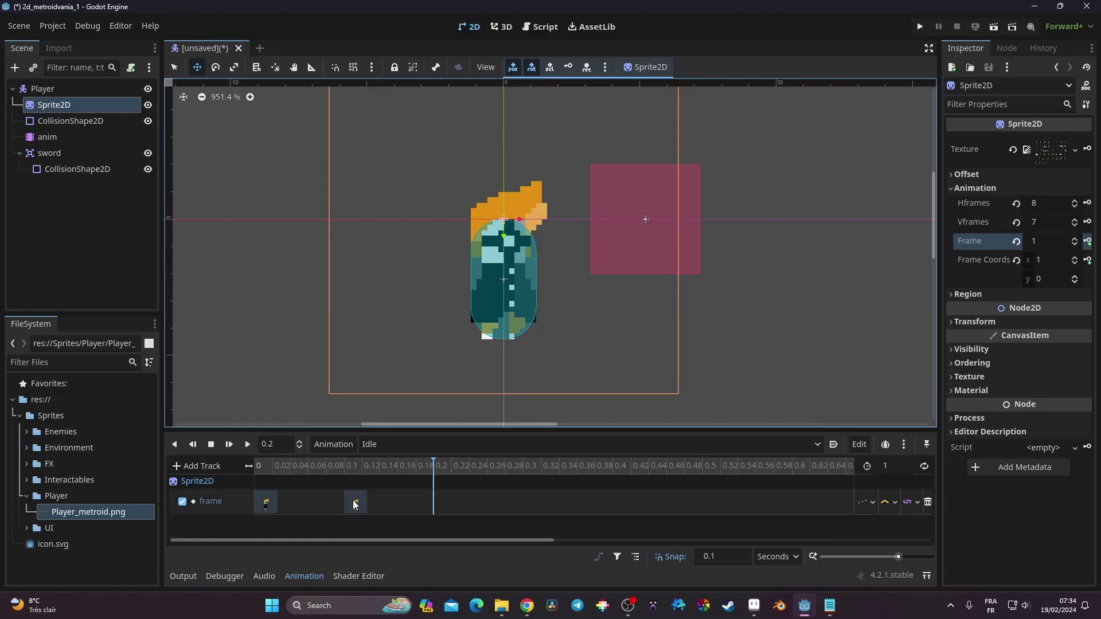
click(1075, 239)
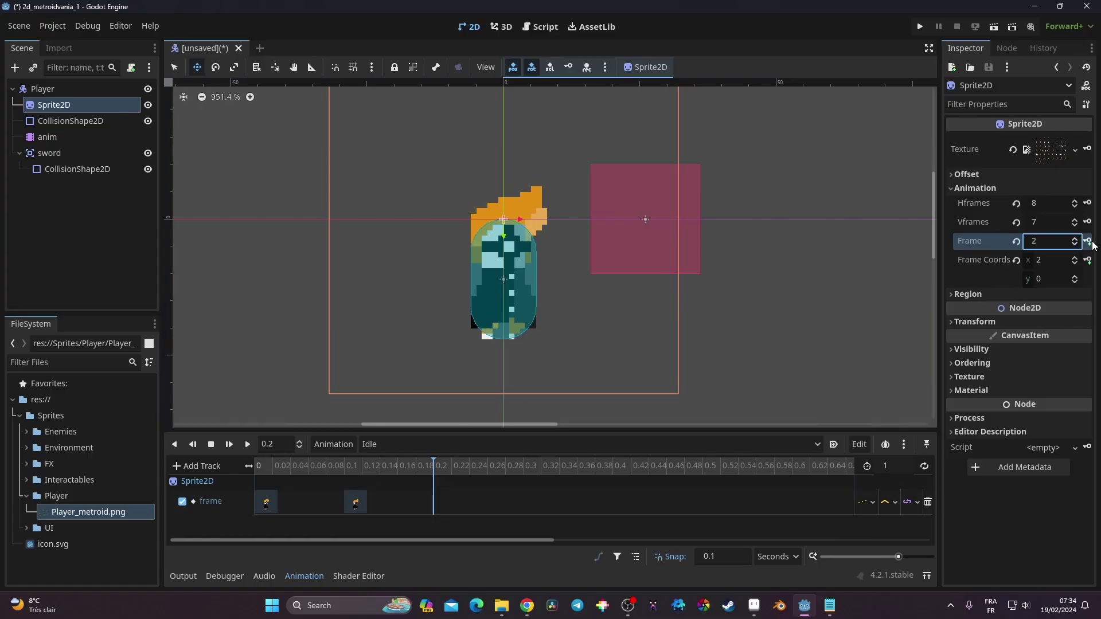
click(1089, 241)
click(1088, 241)
click(1089, 241)
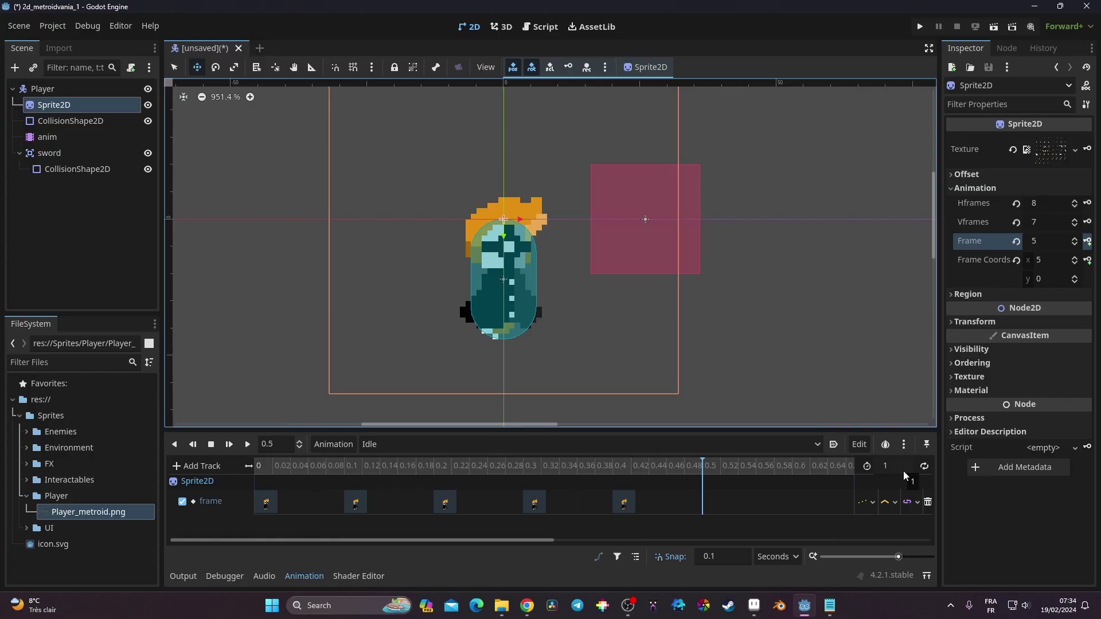
Step: Set the Idle animation's length to 0.5 s and enable looping
click(886, 465)
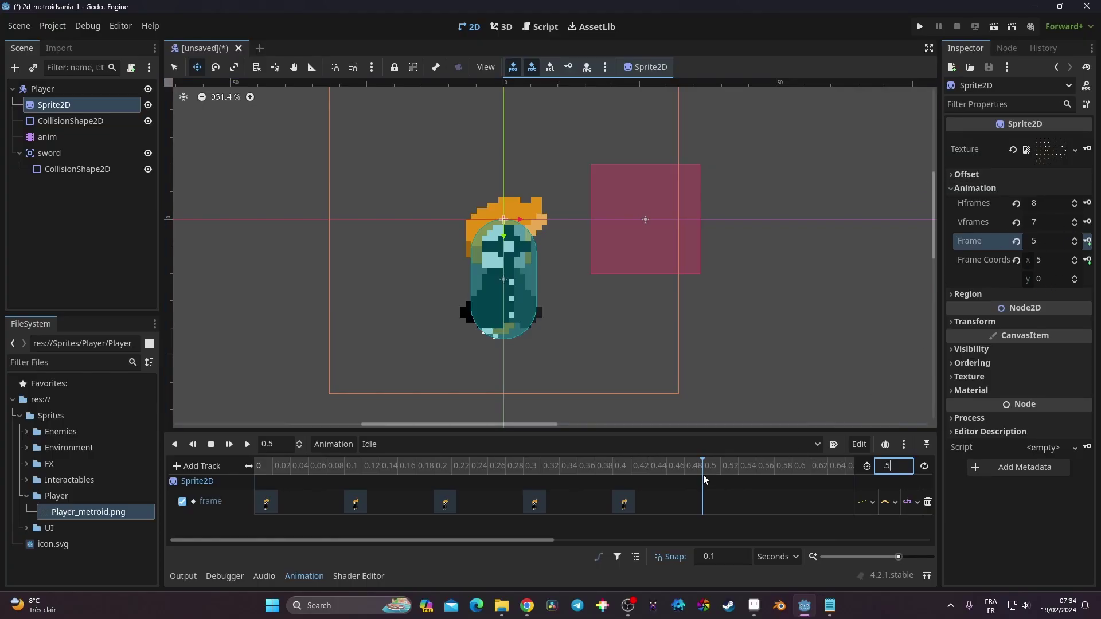
key(Return)
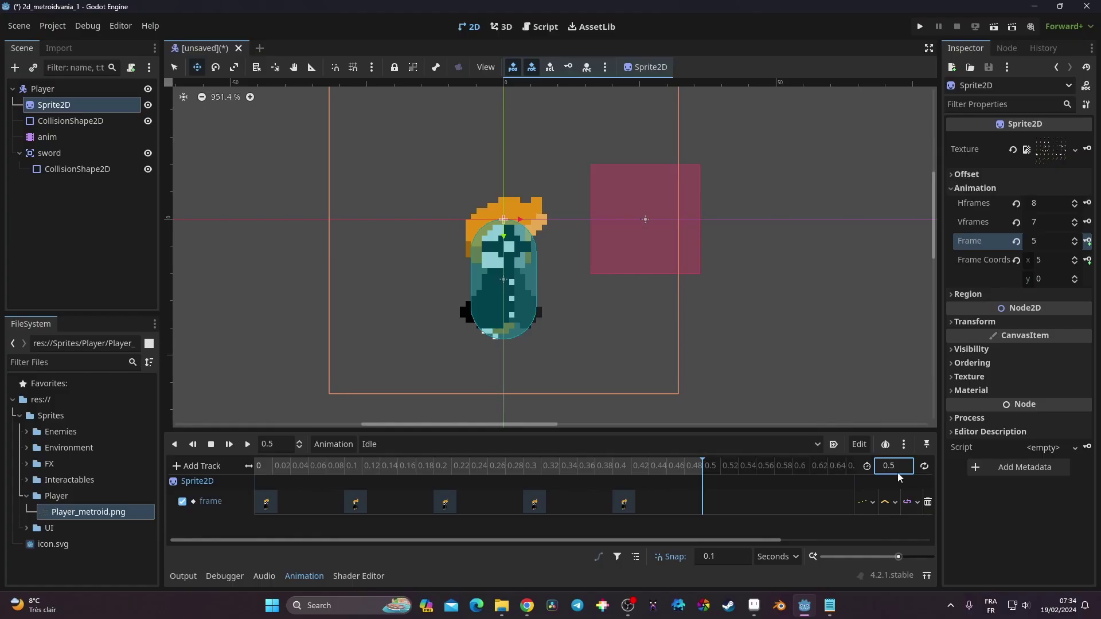
click(924, 466)
Step: Preview the Idle animation and set it to autoplay on load
click(248, 444)
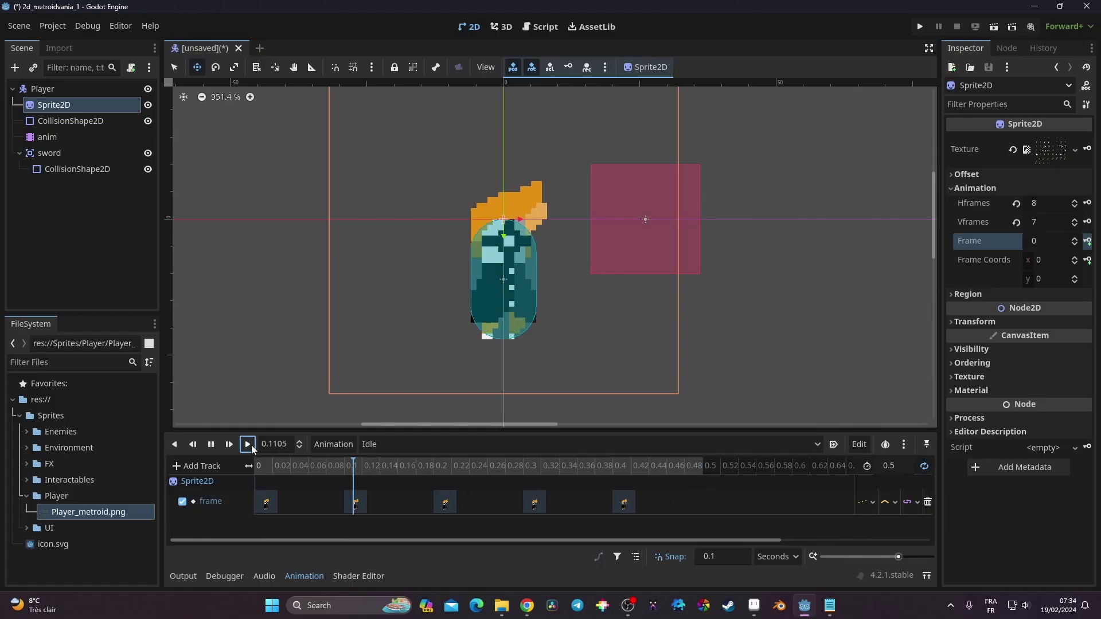
click(211, 445)
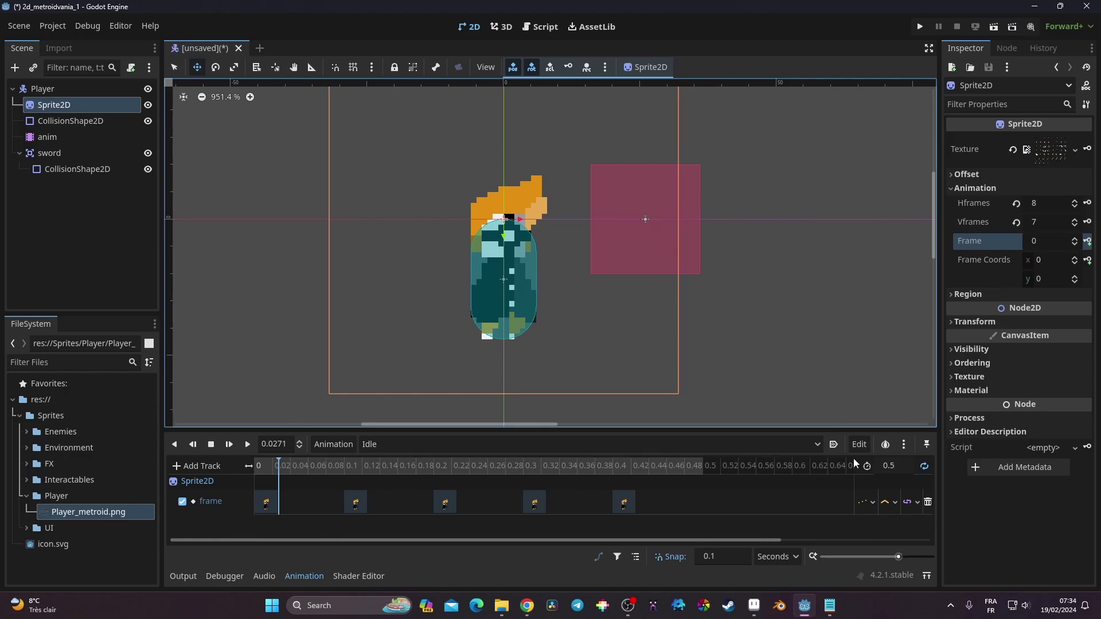
click(834, 444)
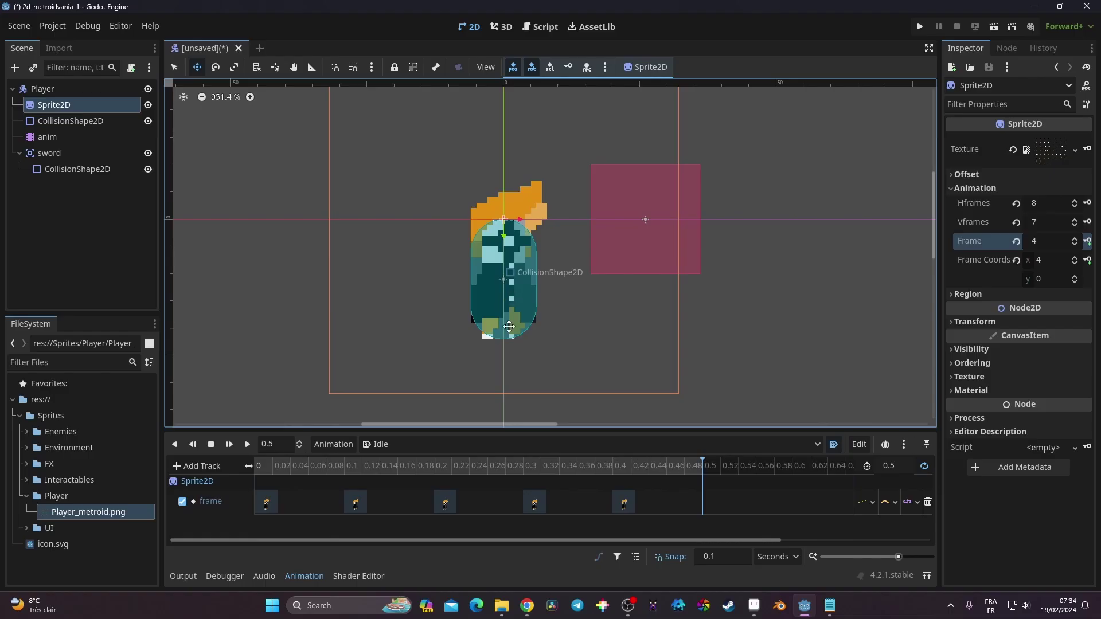
Step: Switch to the Walk animation and create a Sprite2D frame track keyed with frame 5 at 0 s, without a RESET track
click(410, 445)
click(429, 555)
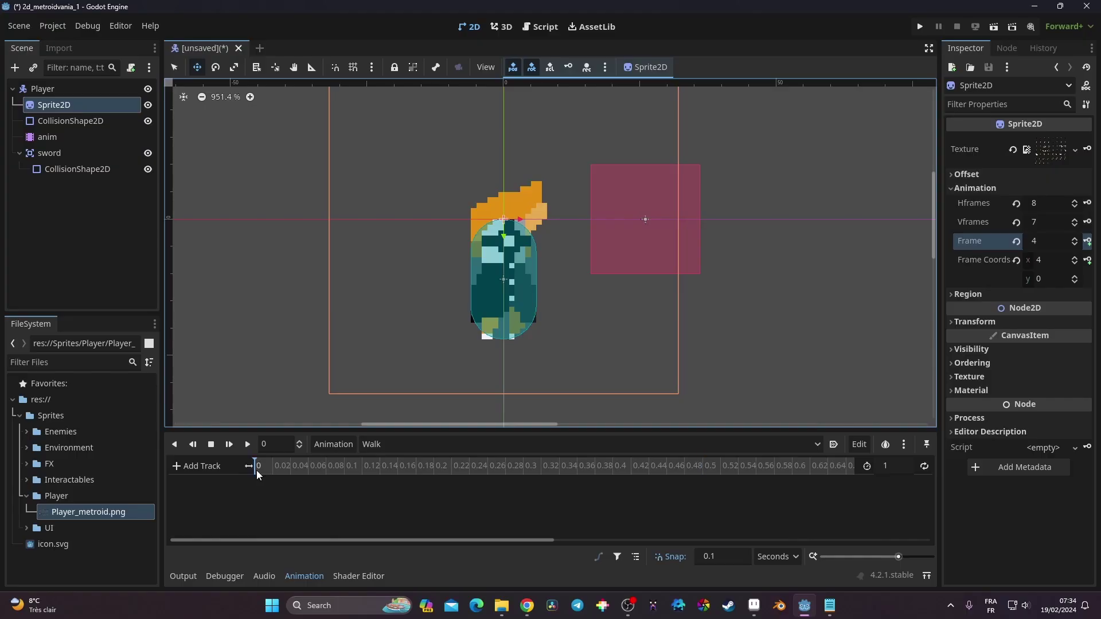
click(1076, 240)
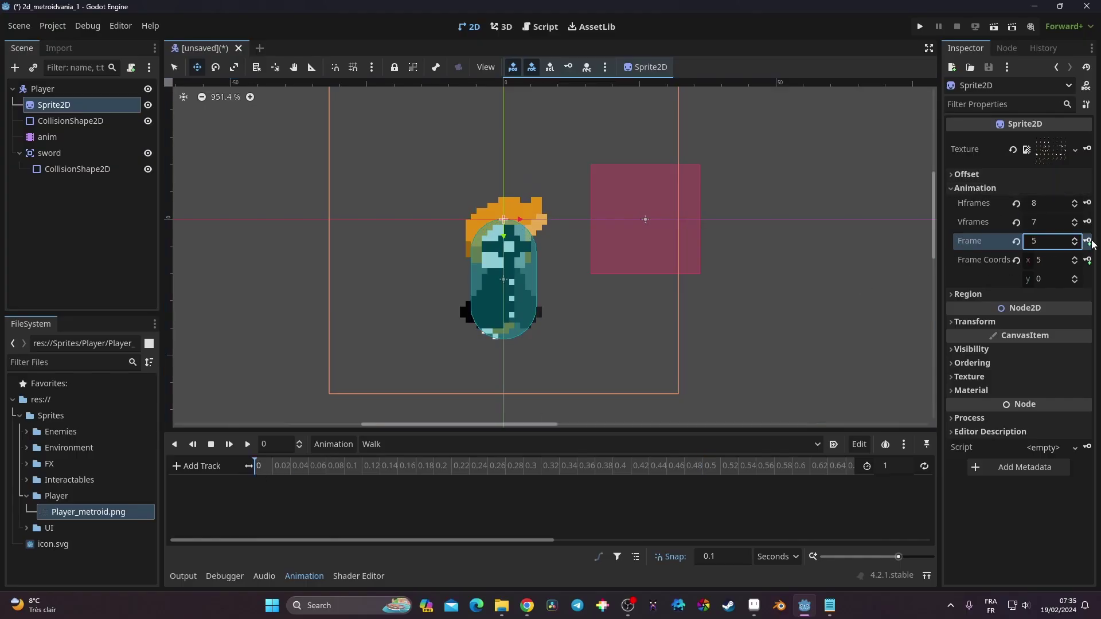
click(1088, 242)
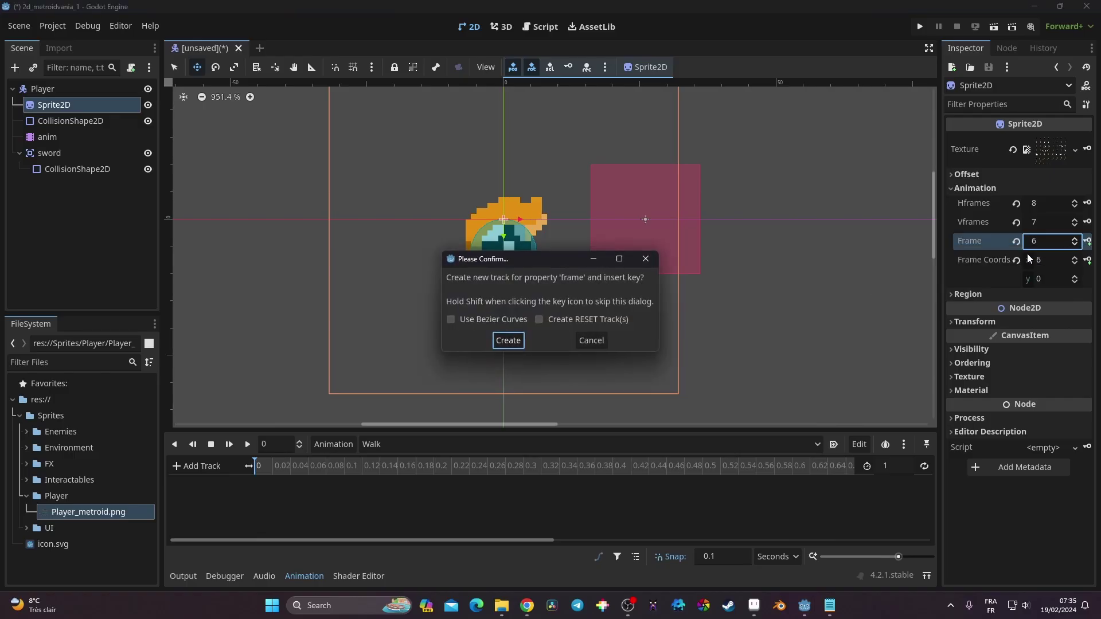
click(509, 341)
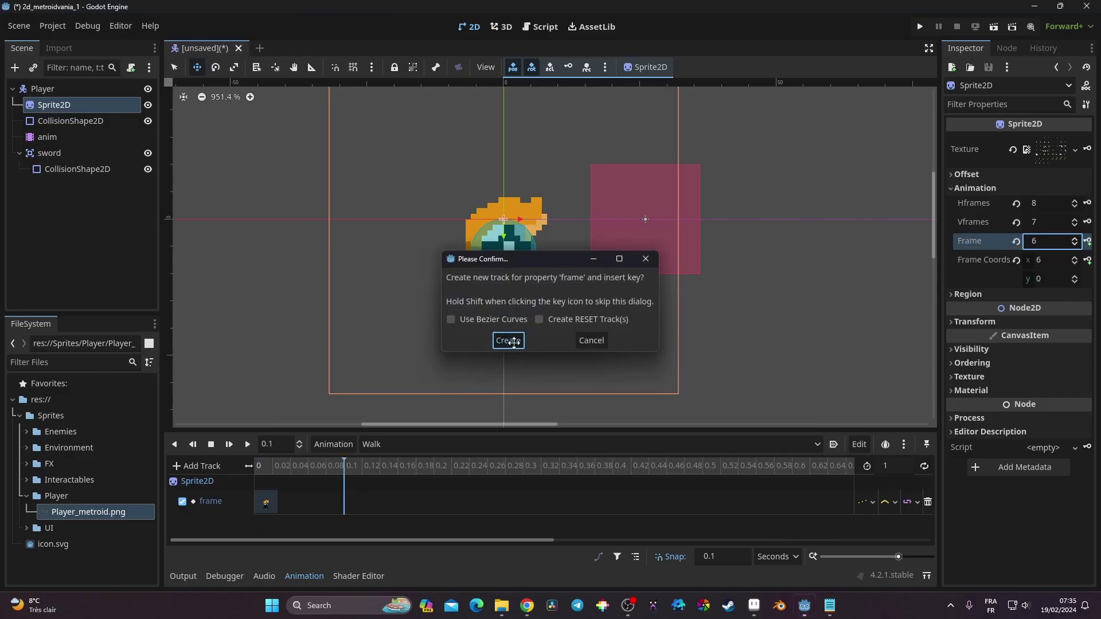
Step: Key Sprite2D frames 6 to 13 in the Walk animation at 0.1 s intervals from 0.1 s to 0.8 s
click(1088, 241)
click(1088, 242)
click(1088, 242)
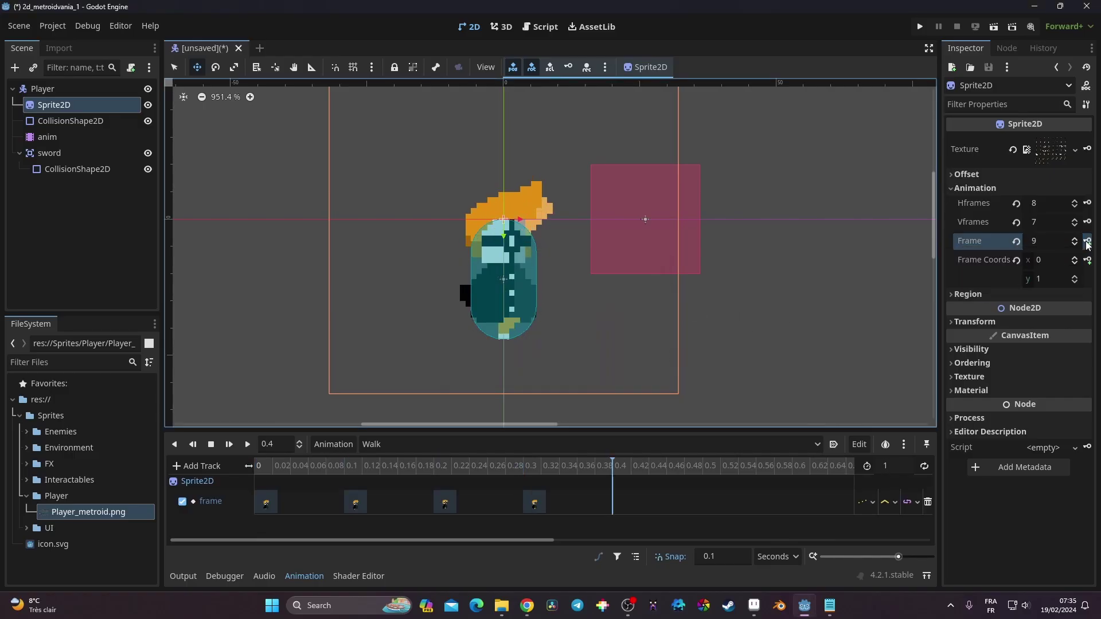
click(1088, 241)
click(1088, 241)
click(1088, 242)
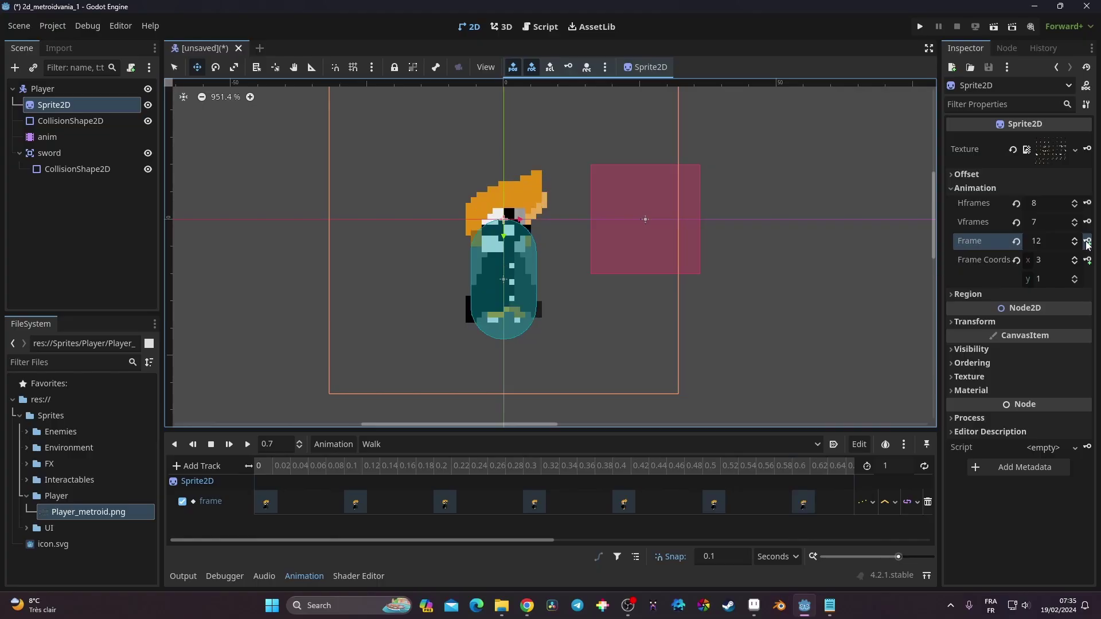
click(1088, 241)
click(1088, 242)
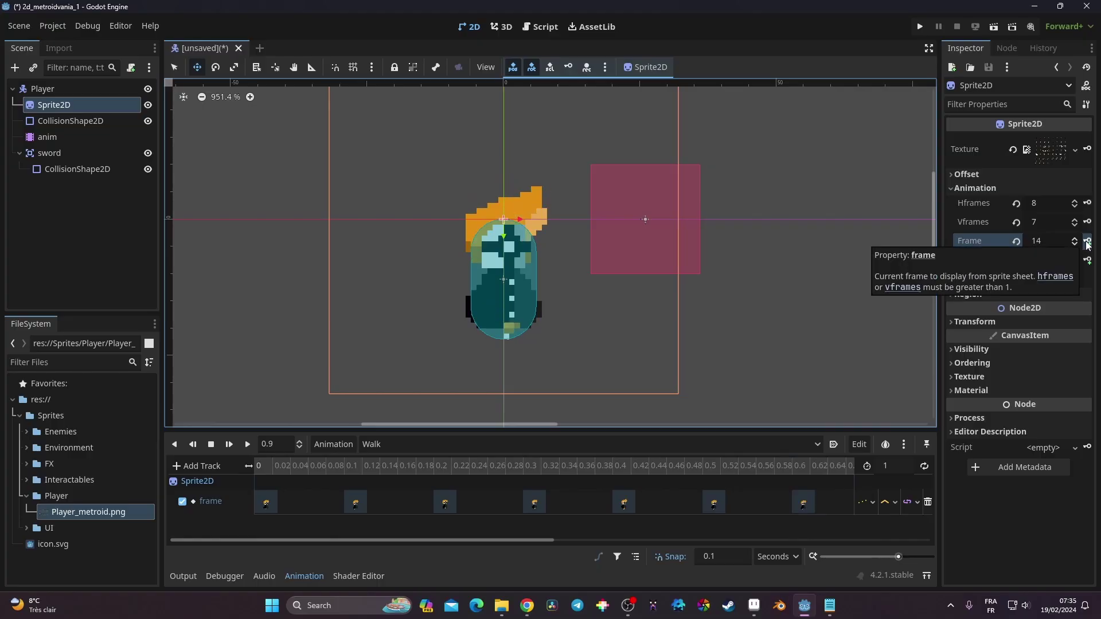
Step: Key Sprite2D frame 14 at 0.9 s in the Walk animation and enable looping
drag(544, 539, 792, 536)
click(1088, 242)
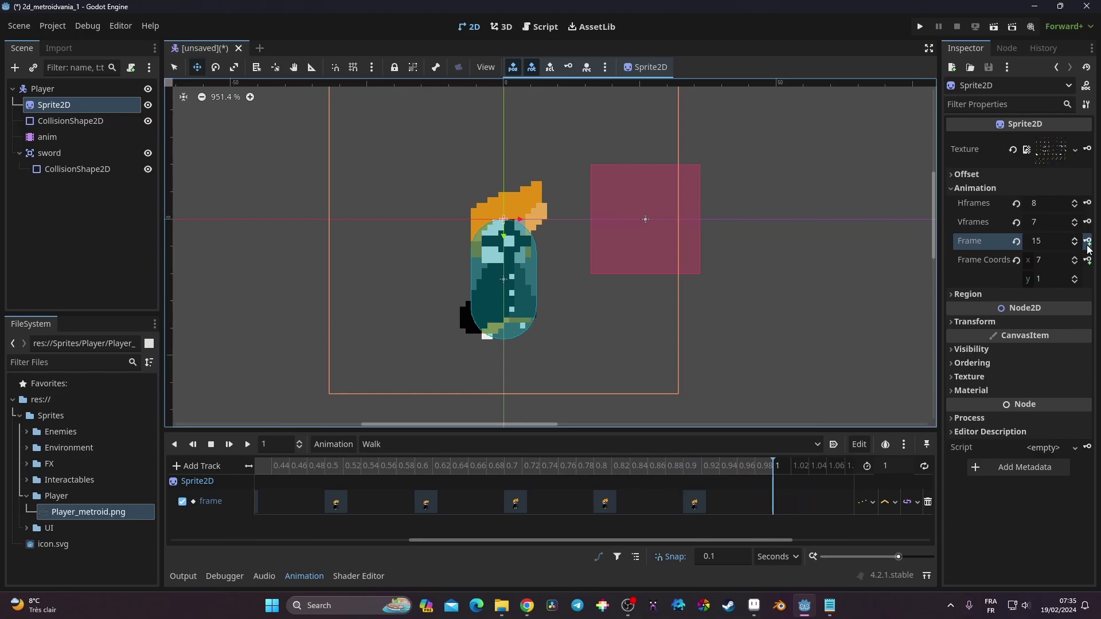
click(924, 467)
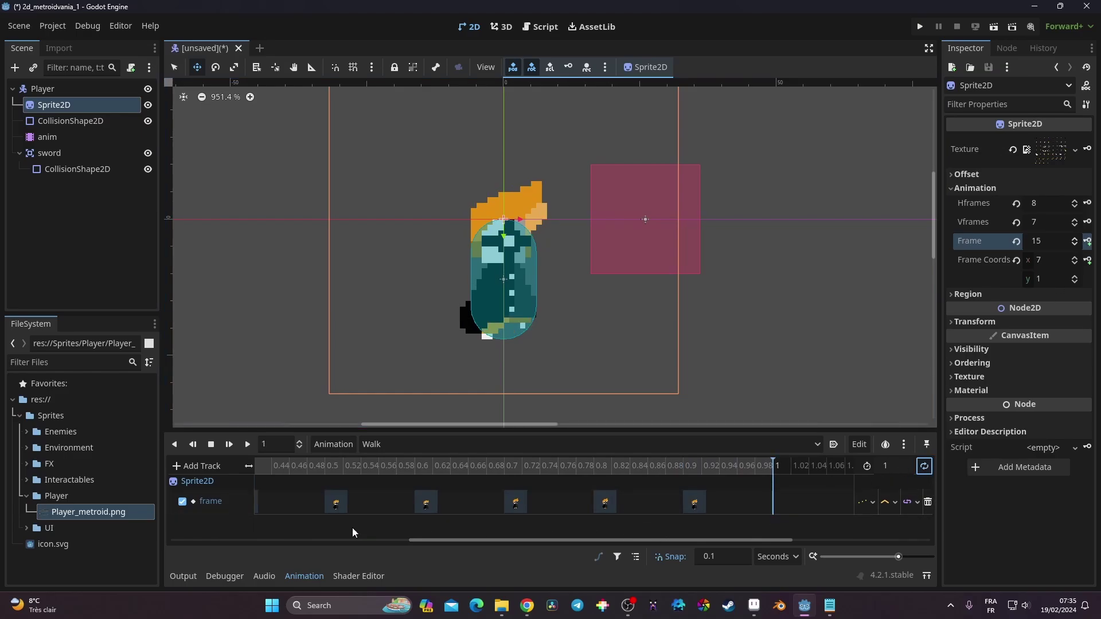
Step: Preview the Walk animation, stop playback, and place the playhead at 1 s
click(247, 445)
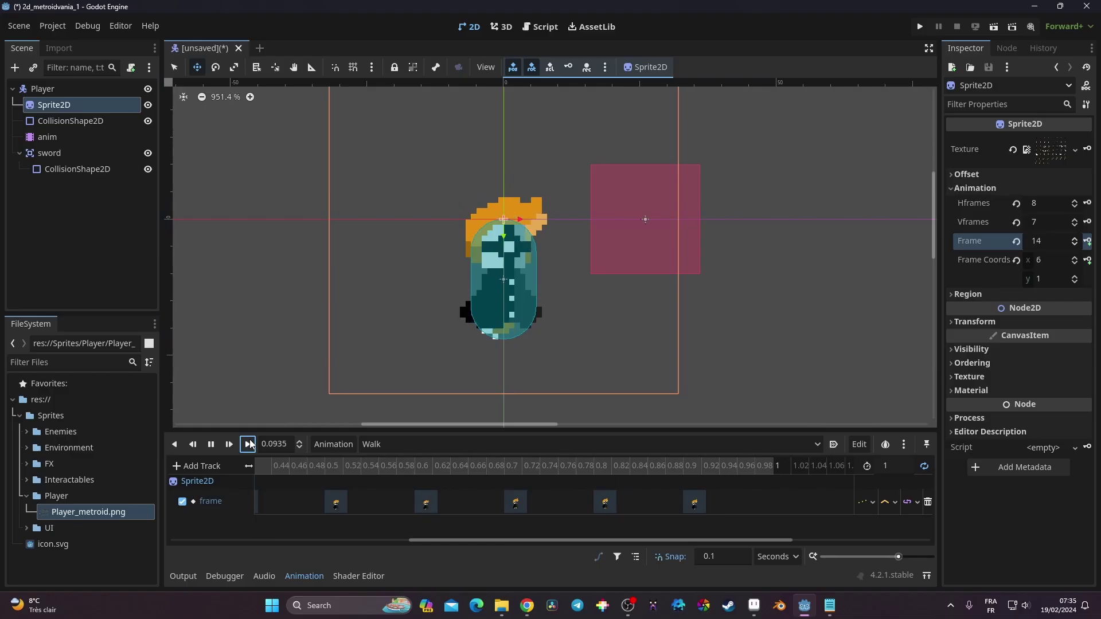
click(212, 444)
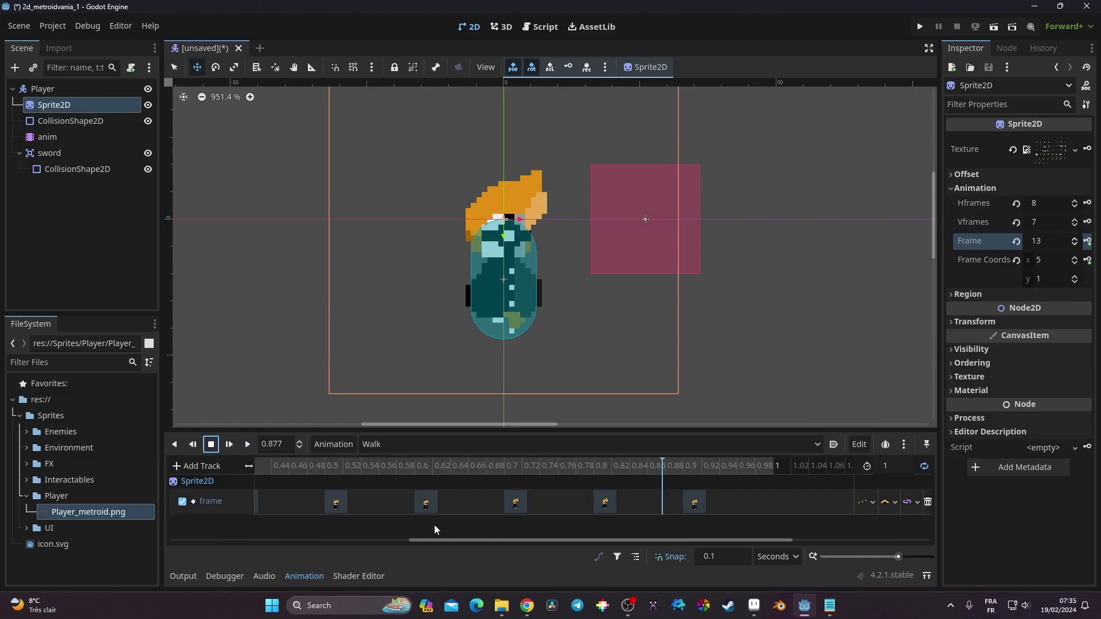
click(776, 464)
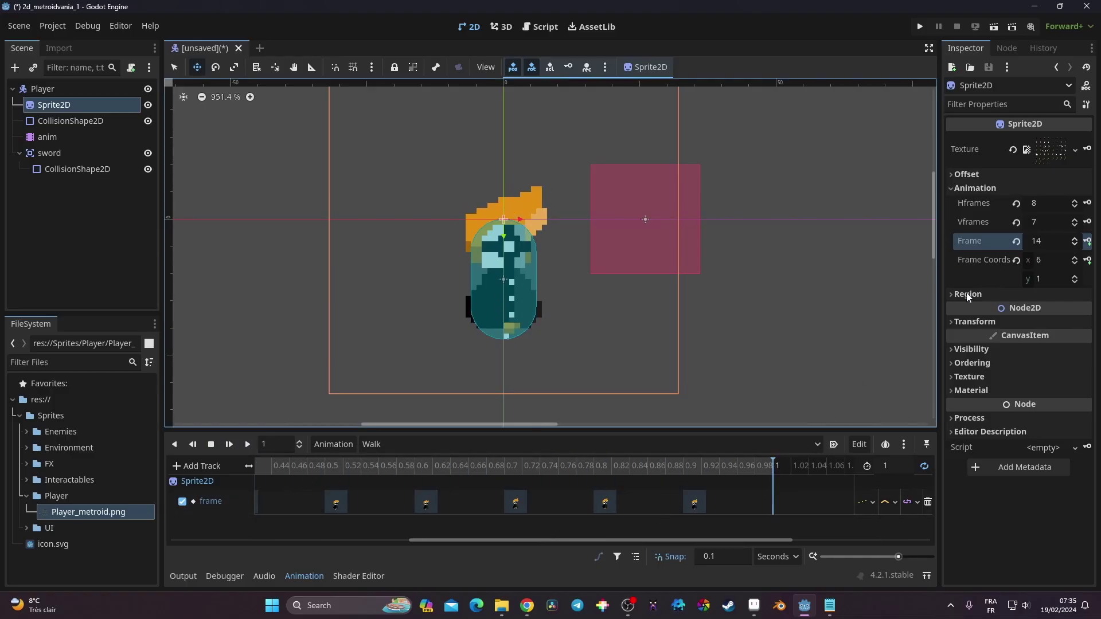
Step: Switch to the Jump animation and create a Sprite2D frame track keyed with frame 15 at 0 s
click(467, 446)
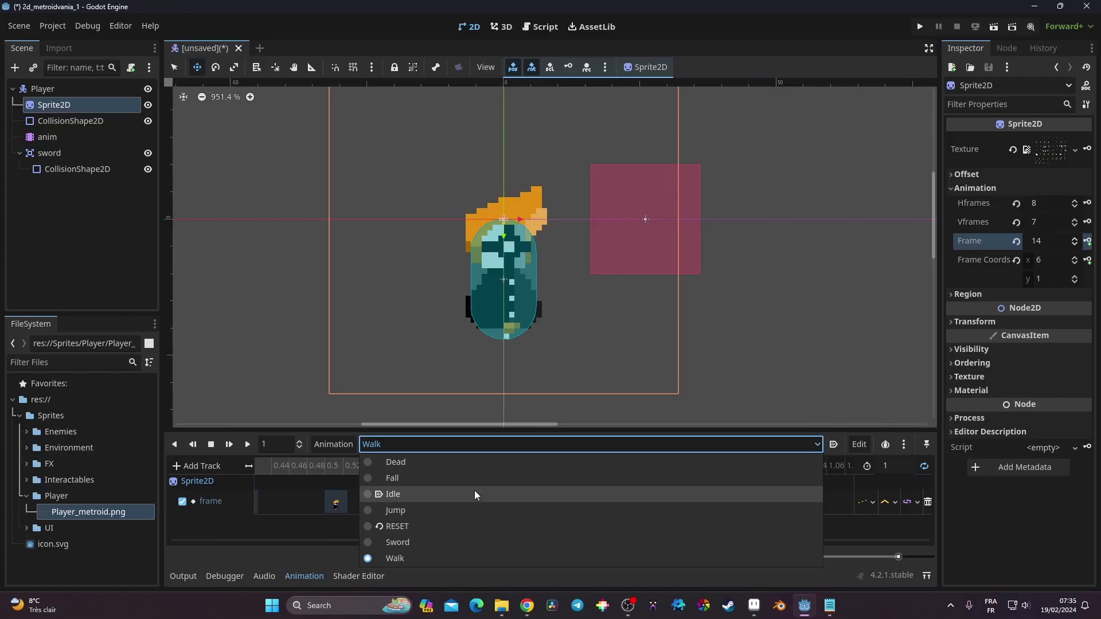
click(476, 510)
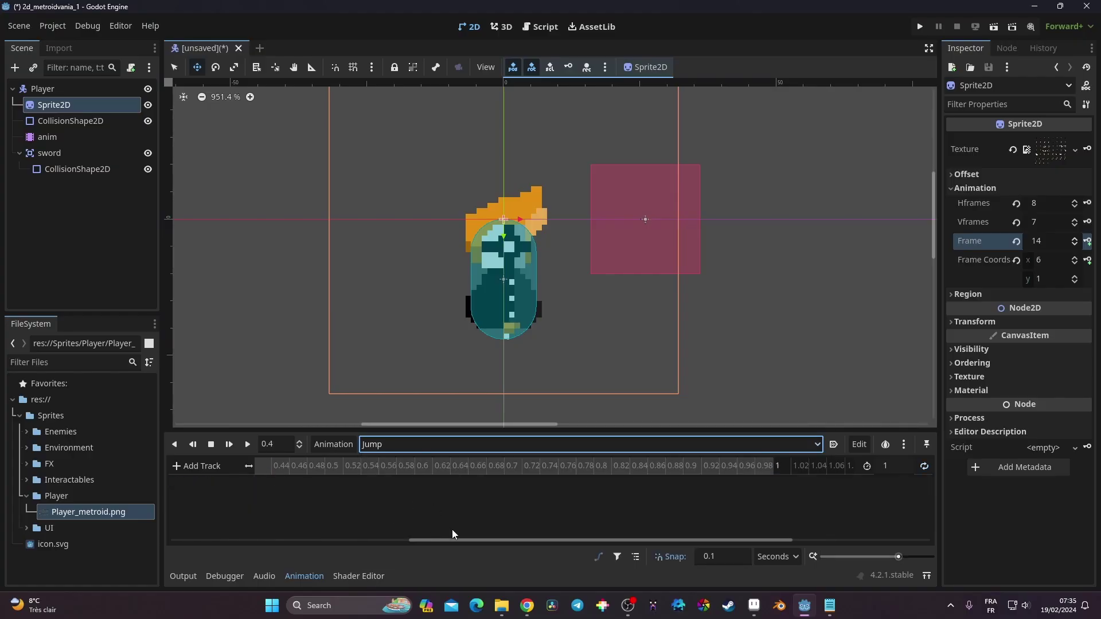
drag(452, 533, 289, 497)
drag(898, 556, 892, 565)
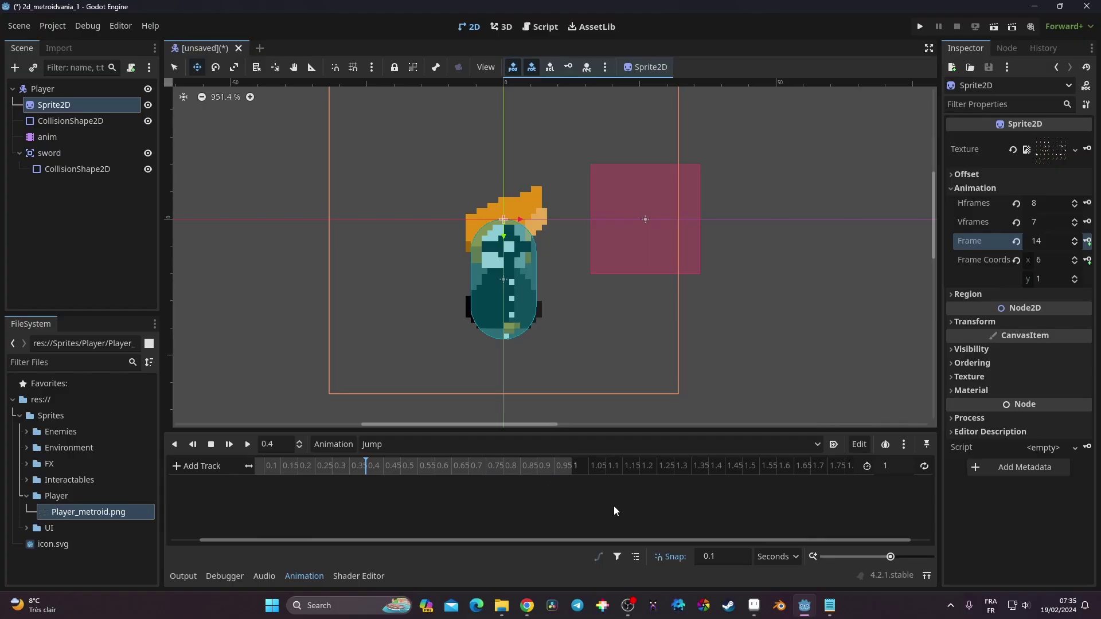
drag(452, 539, 423, 540)
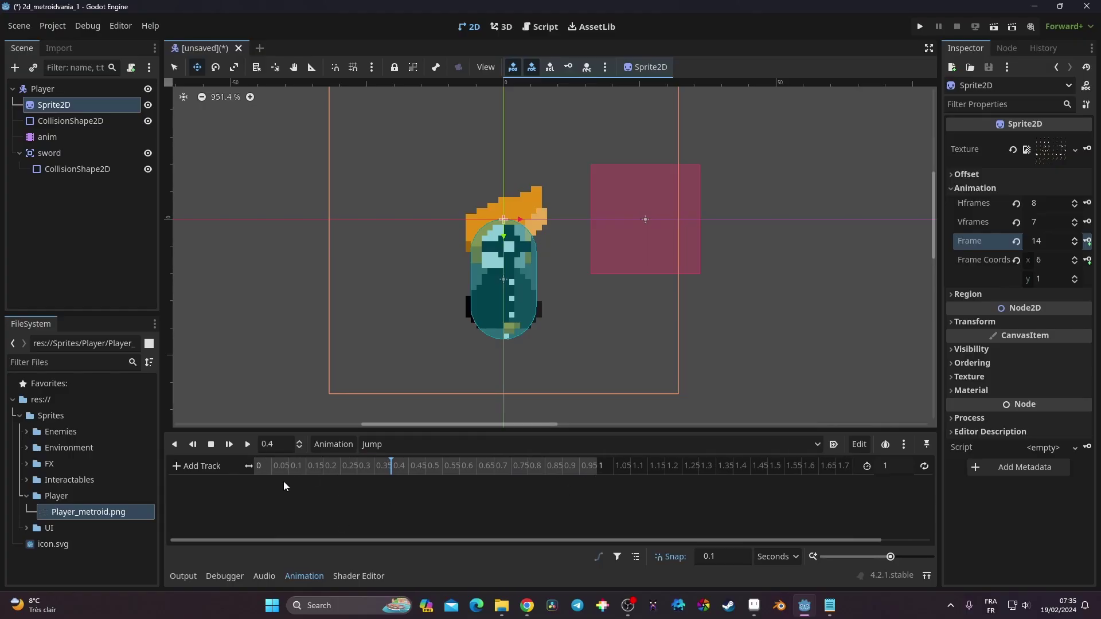
click(263, 470)
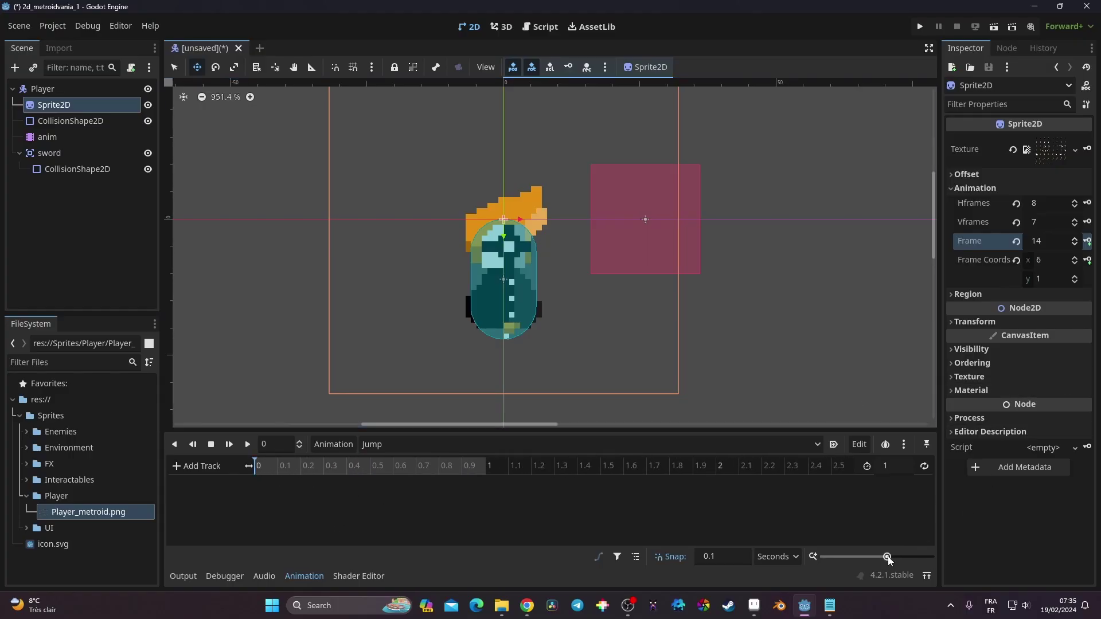
drag(890, 557, 892, 559)
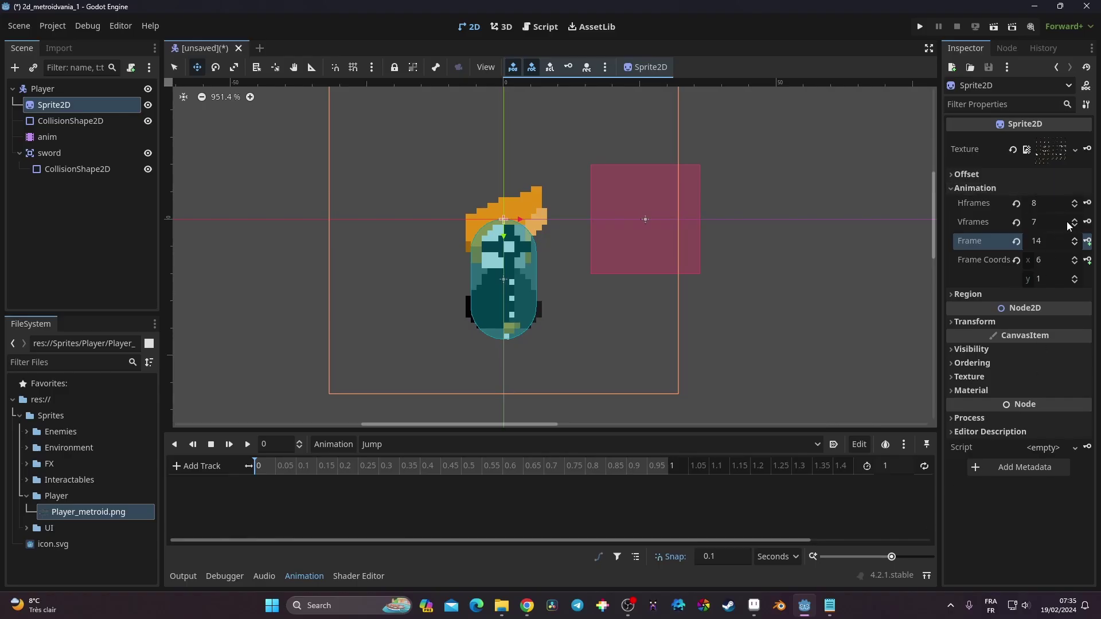
click(1075, 238)
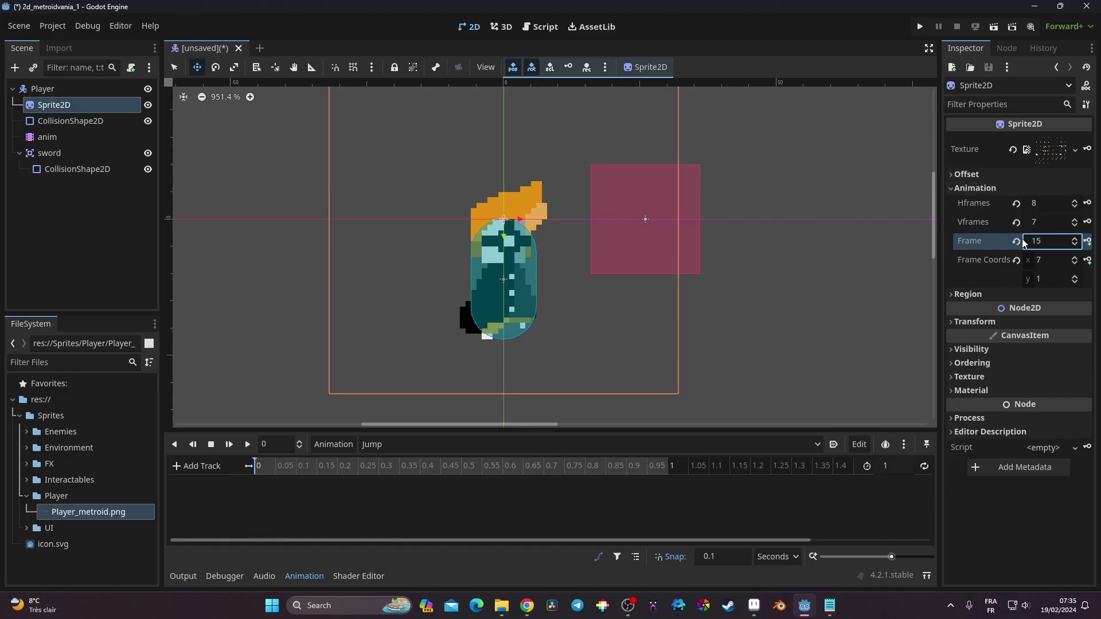
click(1089, 243)
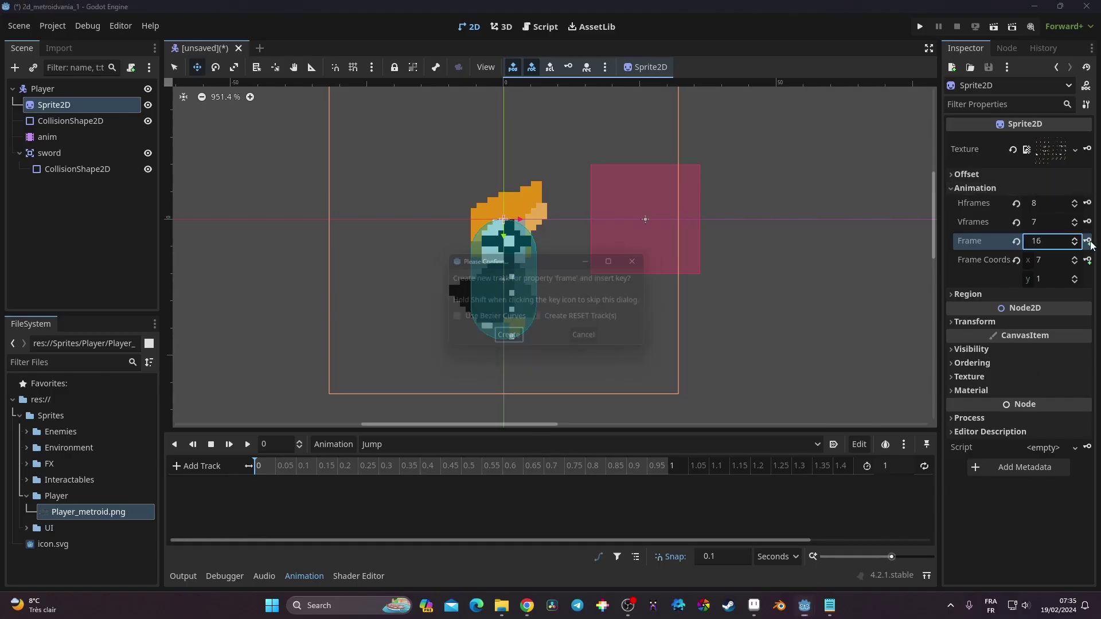
click(517, 341)
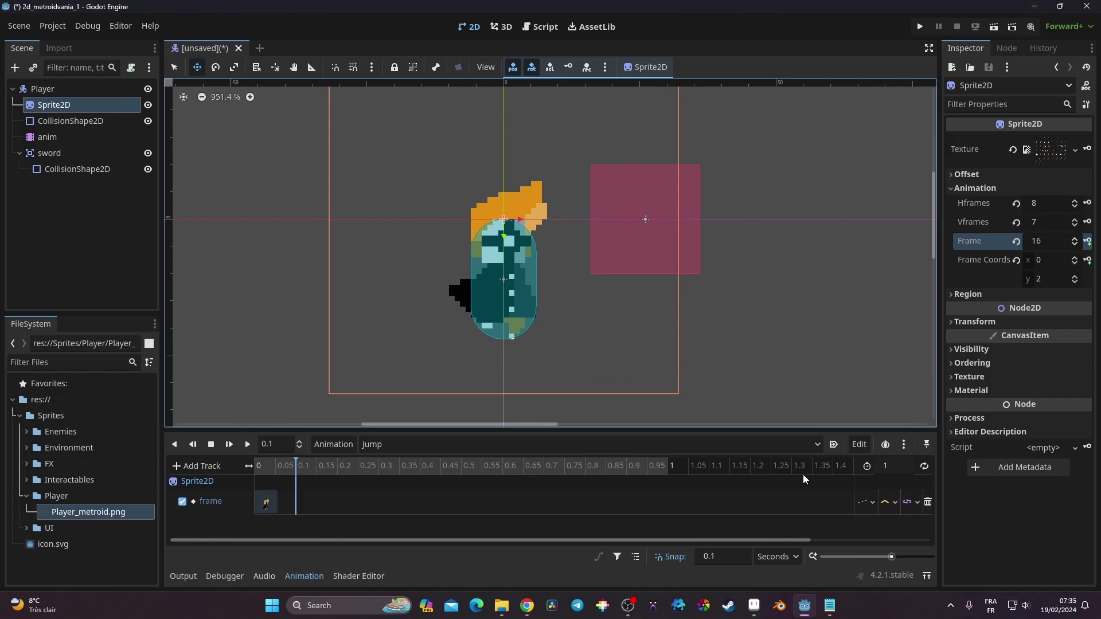
Step: Set the Jump animation's length to 0.1 s
click(898, 467)
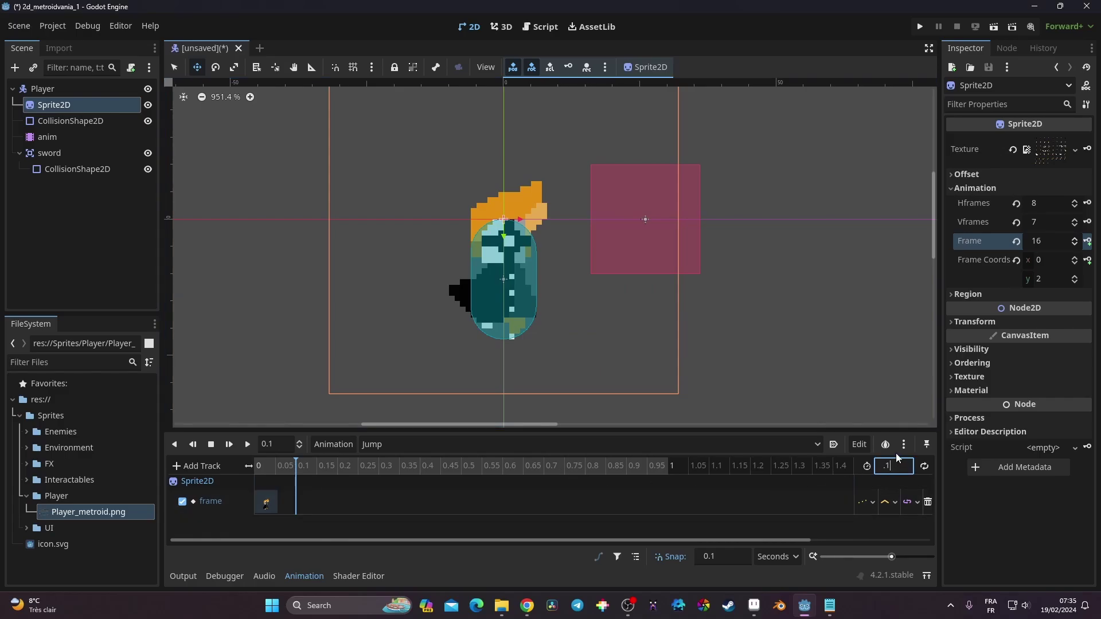
text(.1)
key(Return)
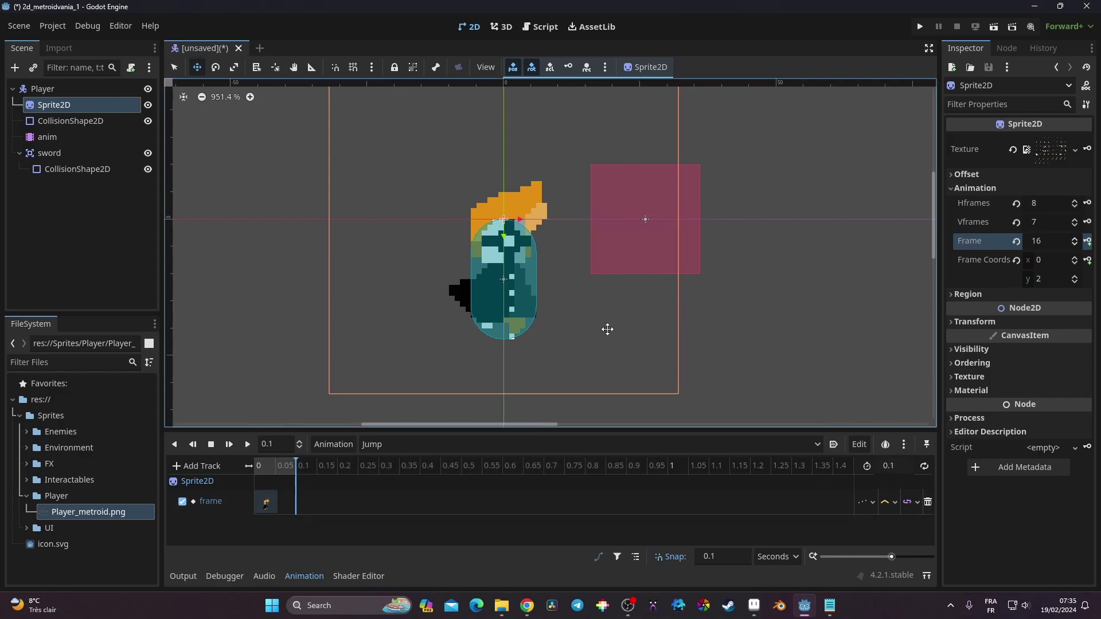
Step: Switch to the Fall animation and create a Sprite2D frame track keyed with frame 16 at 0 s
click(511, 446)
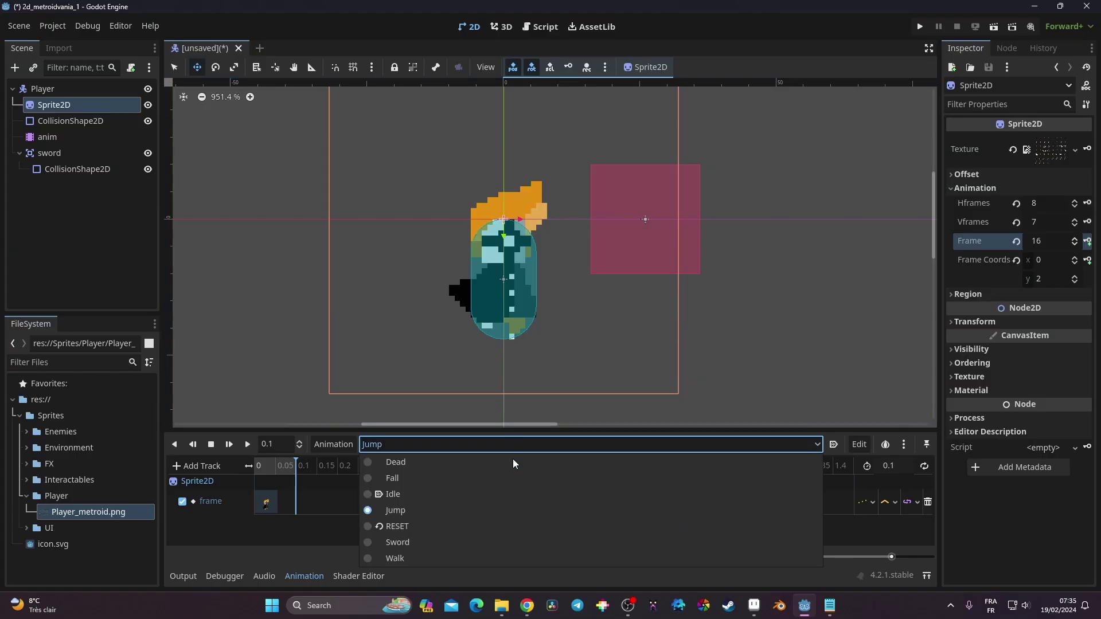
click(506, 482)
click(263, 466)
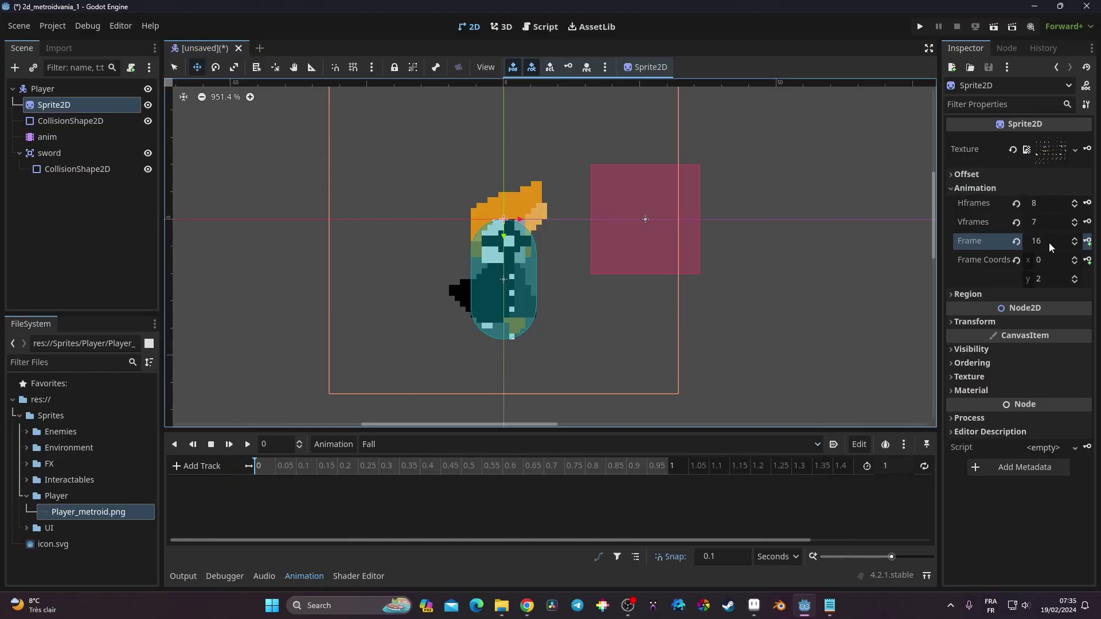
click(1087, 242)
click(503, 342)
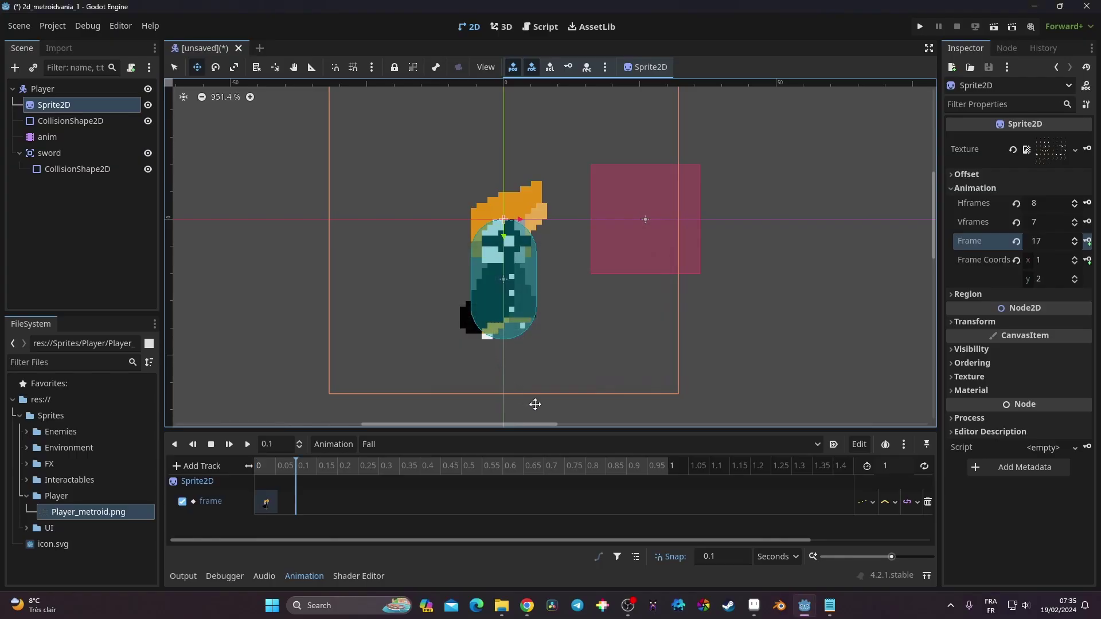
Step: Set the Fall animation's length to 0.1 s and check the Walk animation's looping setting
click(890, 466)
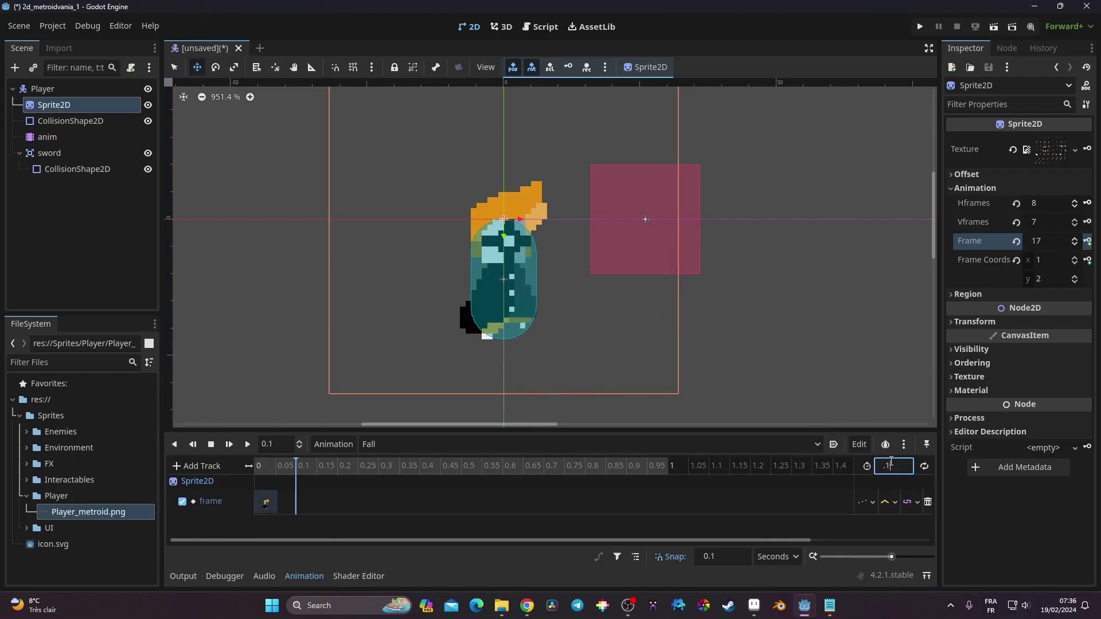
text(.1)
key(Return)
click(394, 444)
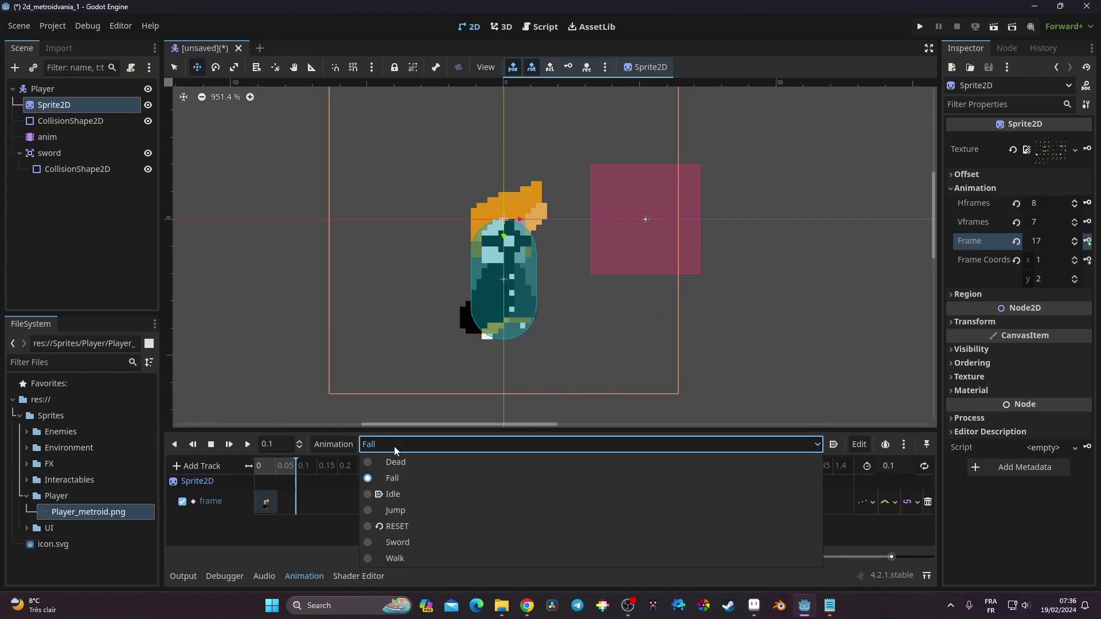
click(417, 557)
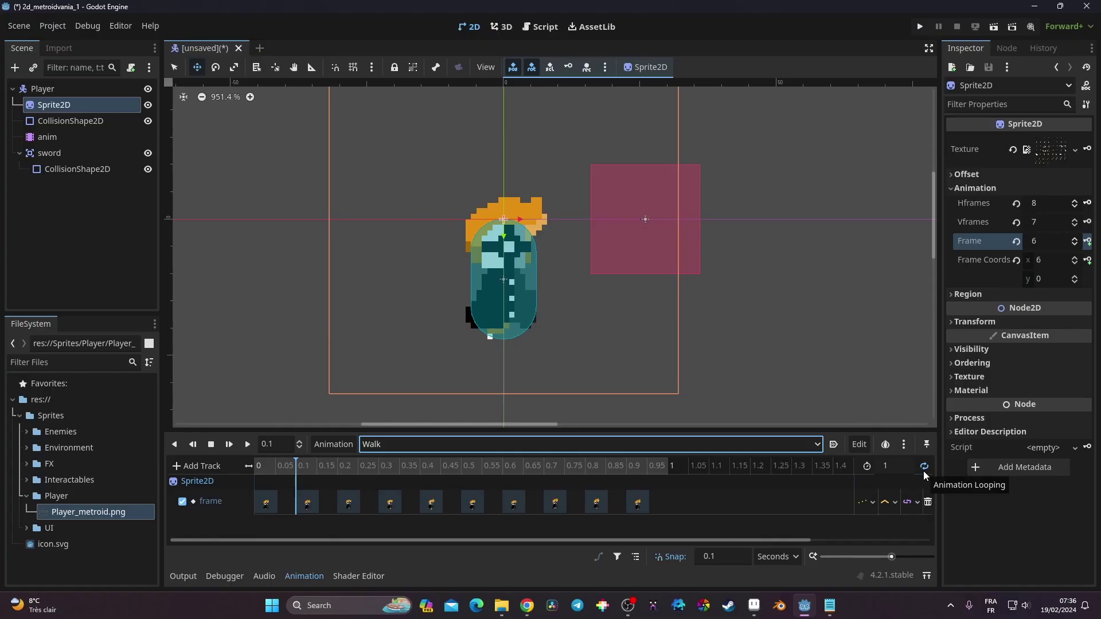
Step: Switch to the Sword animation and create a Sprite2D frame track keyed with frame 17 at 0 s
click(451, 448)
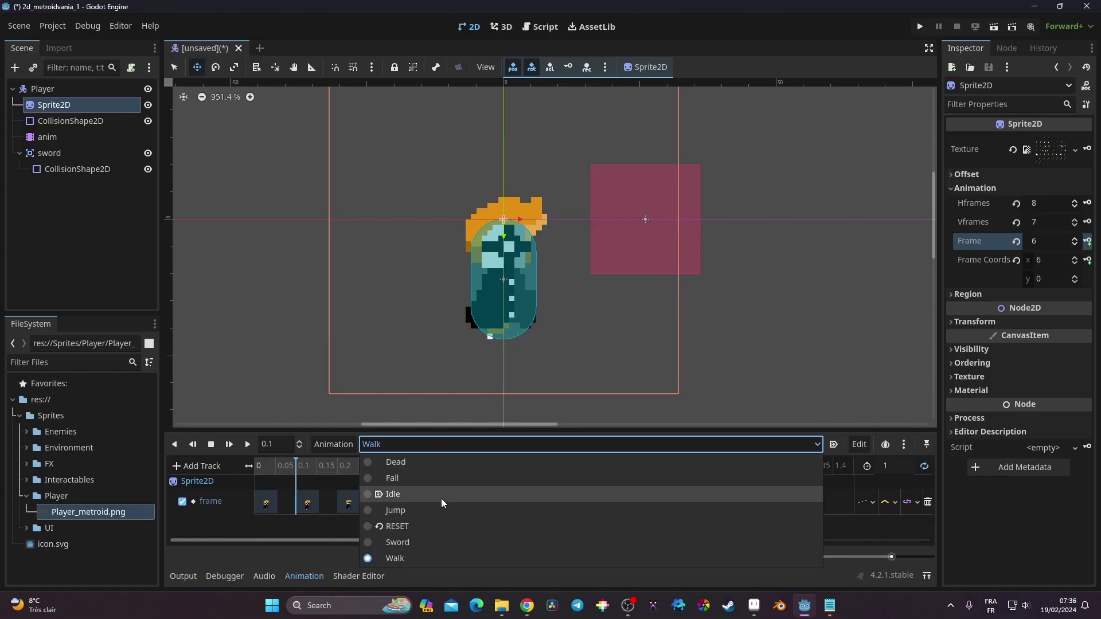
click(445, 541)
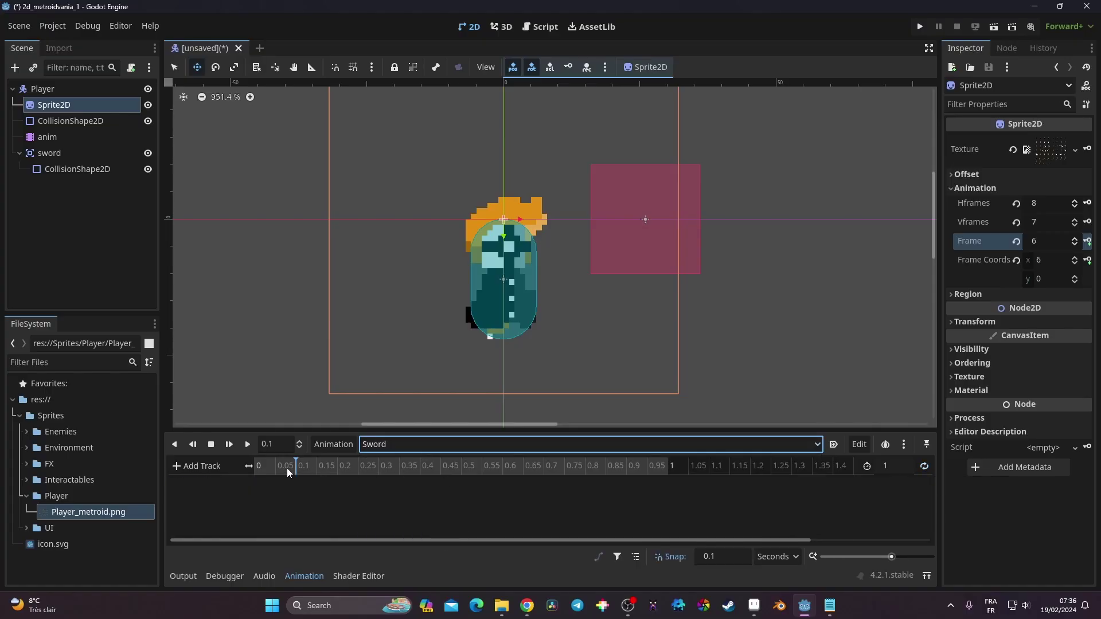
click(1073, 238)
click(1073, 238)
click(1074, 237)
click(1073, 238)
click(1074, 238)
click(1074, 238)
click(1074, 238)
click(1073, 238)
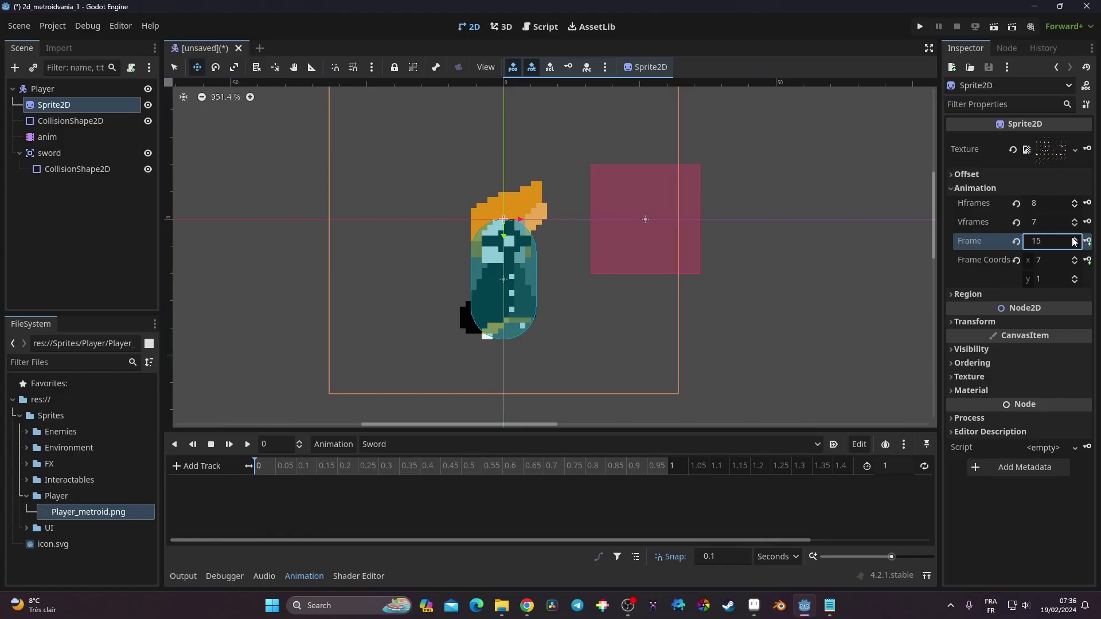
click(1074, 238)
click(1074, 238)
click(1074, 240)
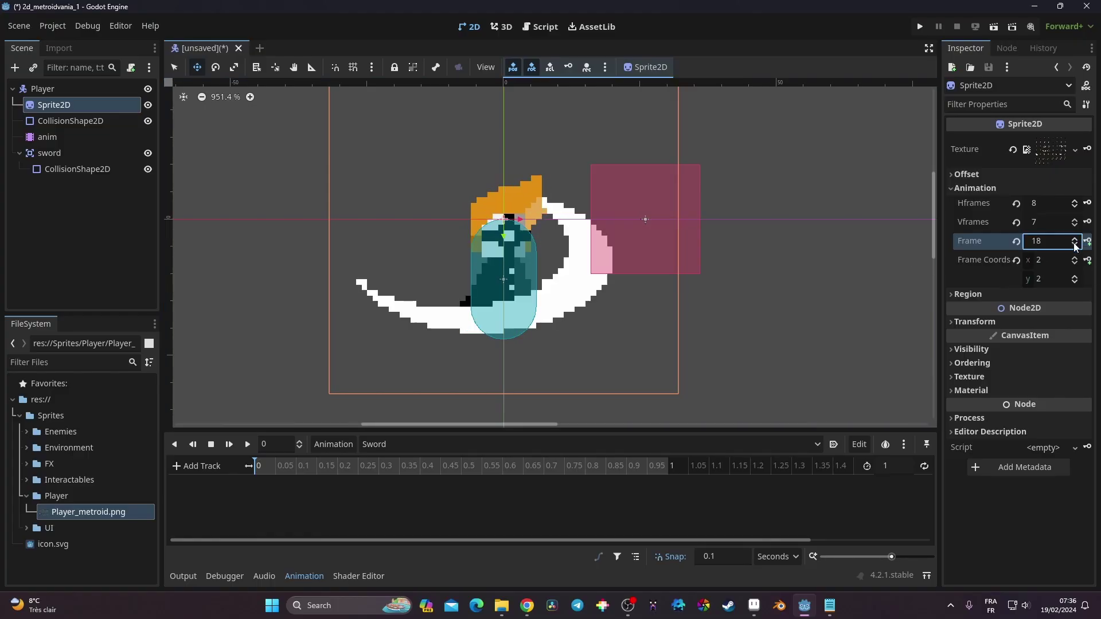
click(1074, 245)
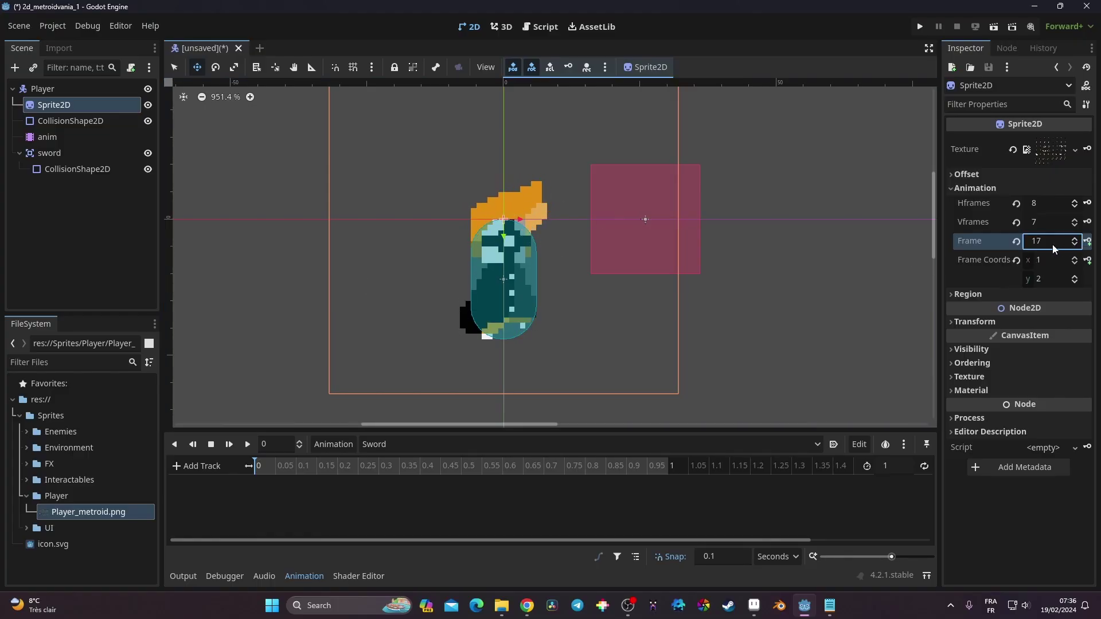
click(1088, 242)
click(506, 339)
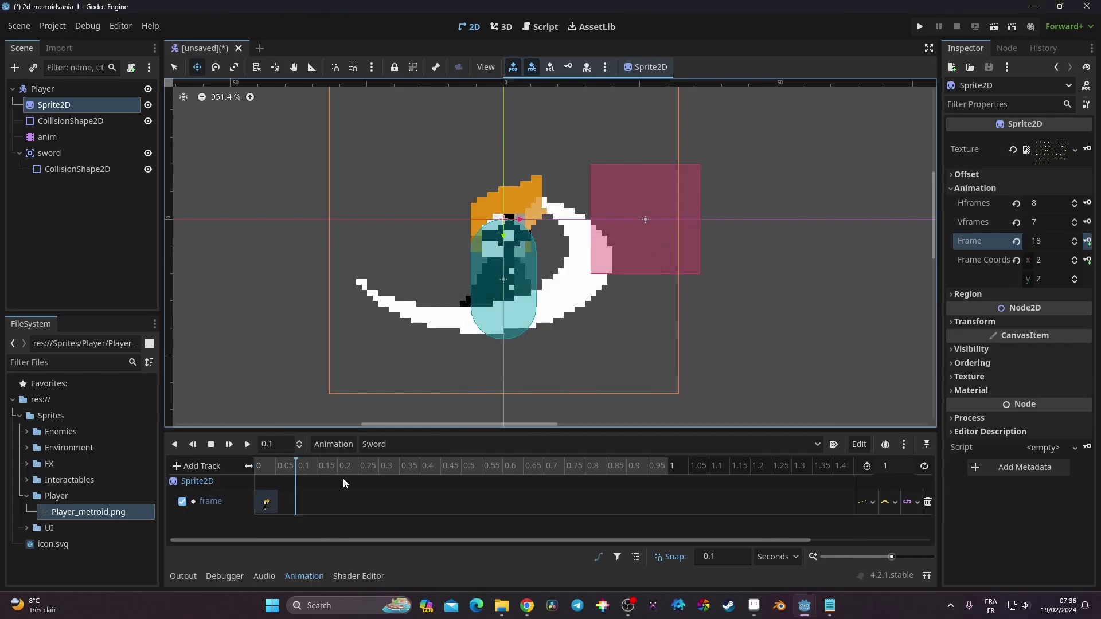
Step: Key Sprite2D frames 18, 19 and 20 in the Sword animation at 0.1, 0.2 and 0.3 s
click(1087, 241)
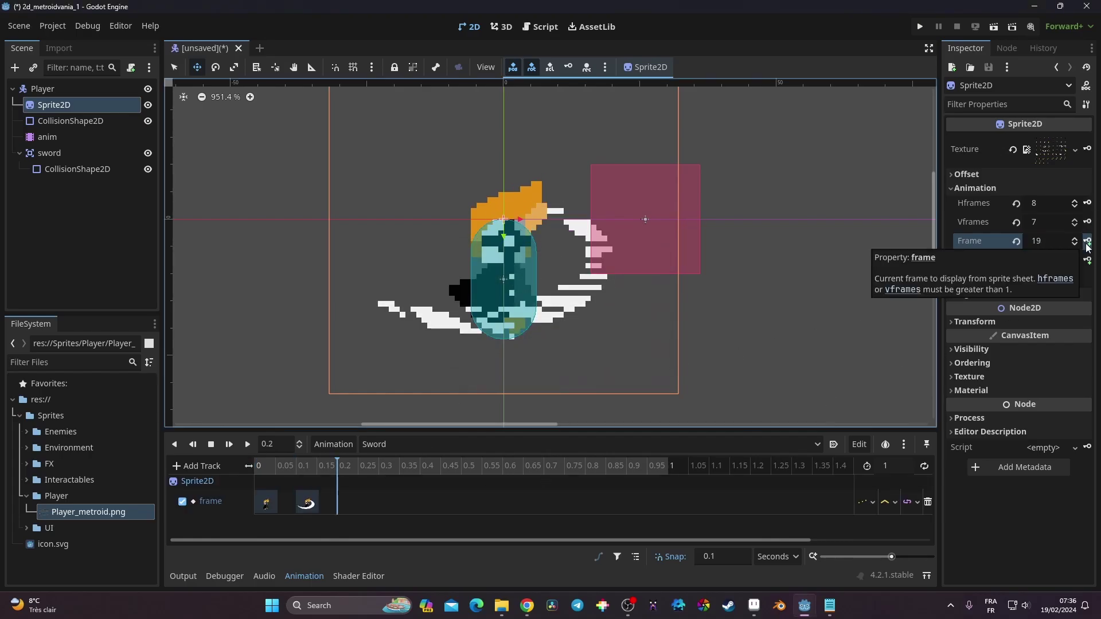
click(1087, 241)
click(1086, 244)
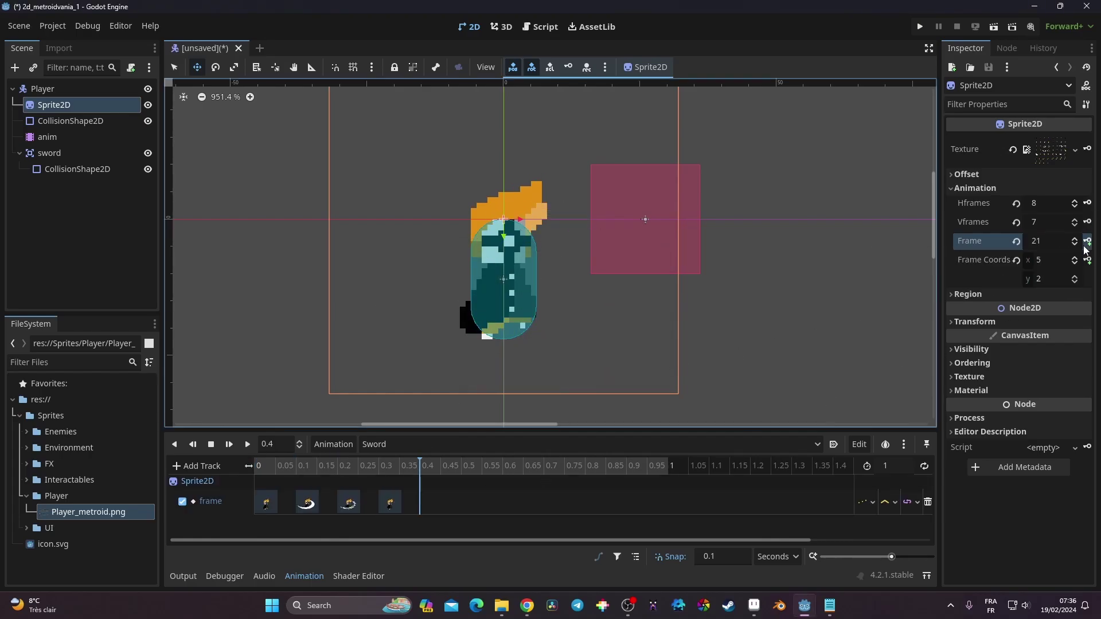
Step: Set the Sword animation's length to 0.4 s and preview it from the start
click(905, 464)
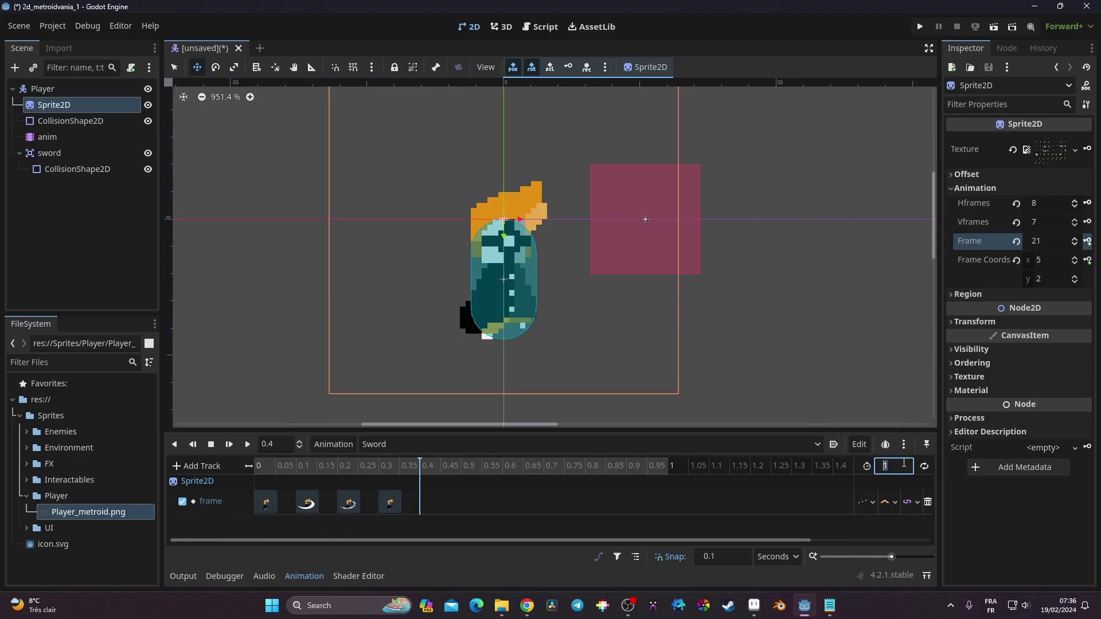
text(.4)
key(Return)
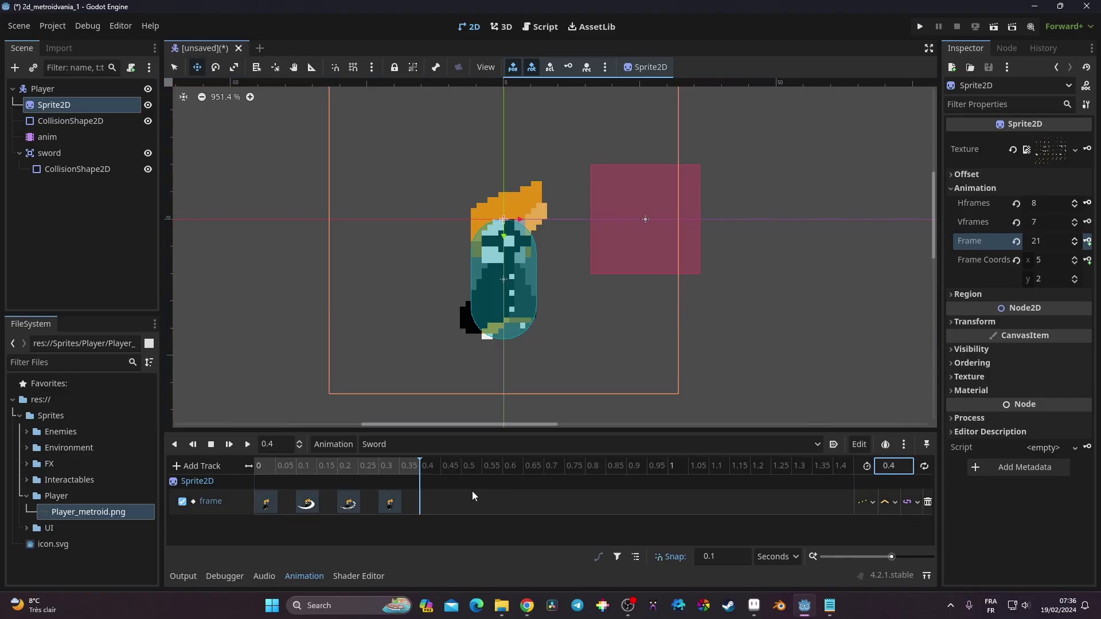
click(257, 465)
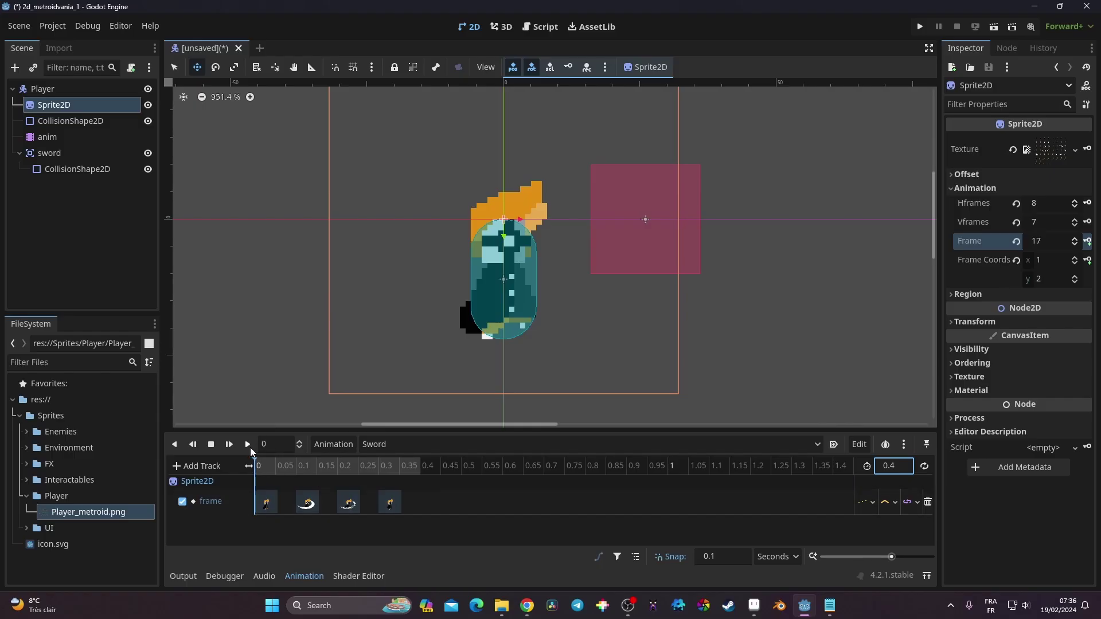
click(248, 445)
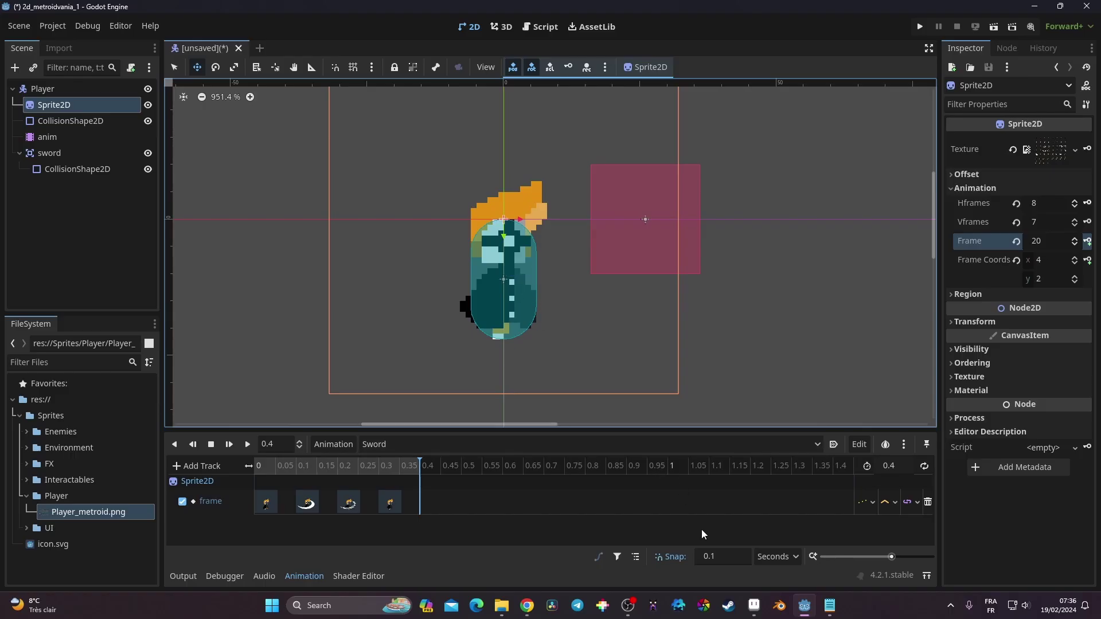
Step: Switch to Aseprite, open Player_metroid.png to examine the layout of the player's sprite frames, and return to Godot
click(754, 607)
click(36, 33)
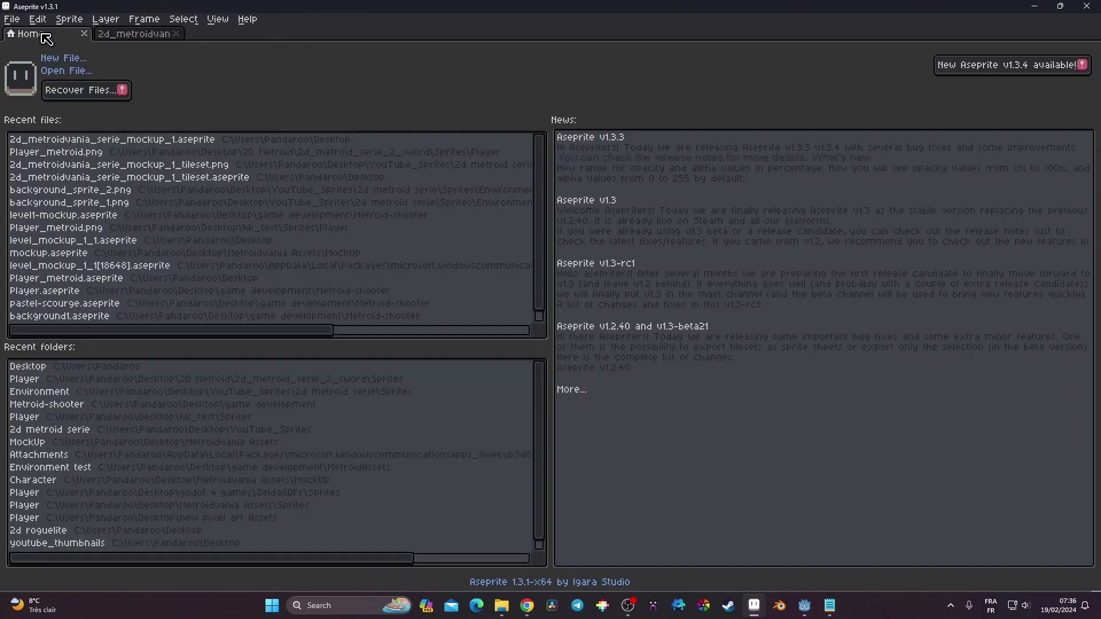
click(186, 230)
scroll(454, 186, up, 3)
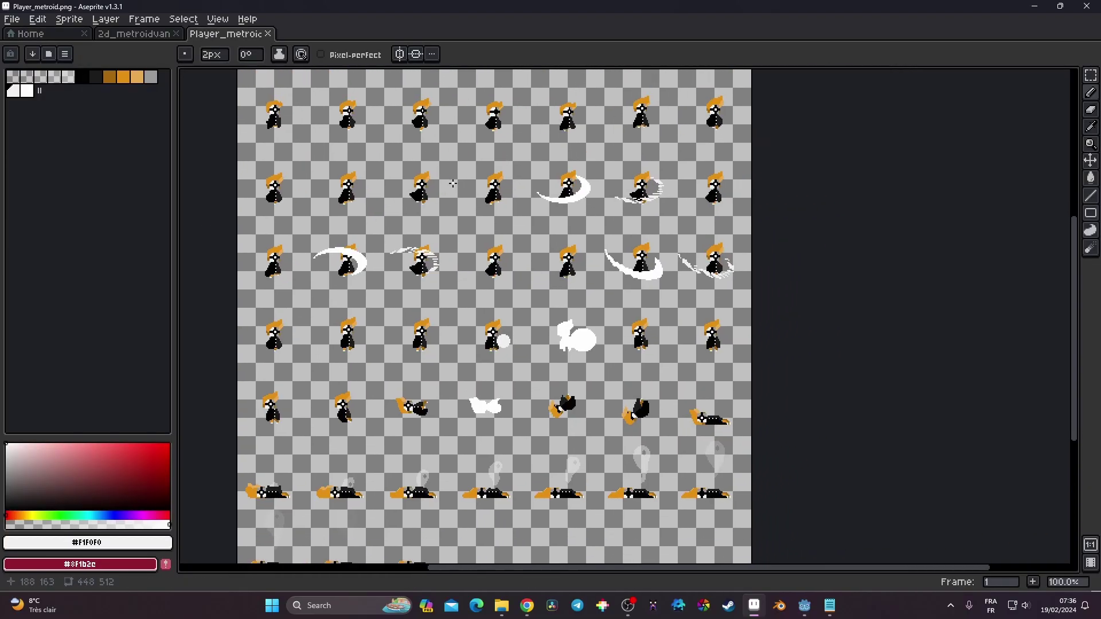
scroll(454, 186, down, 1)
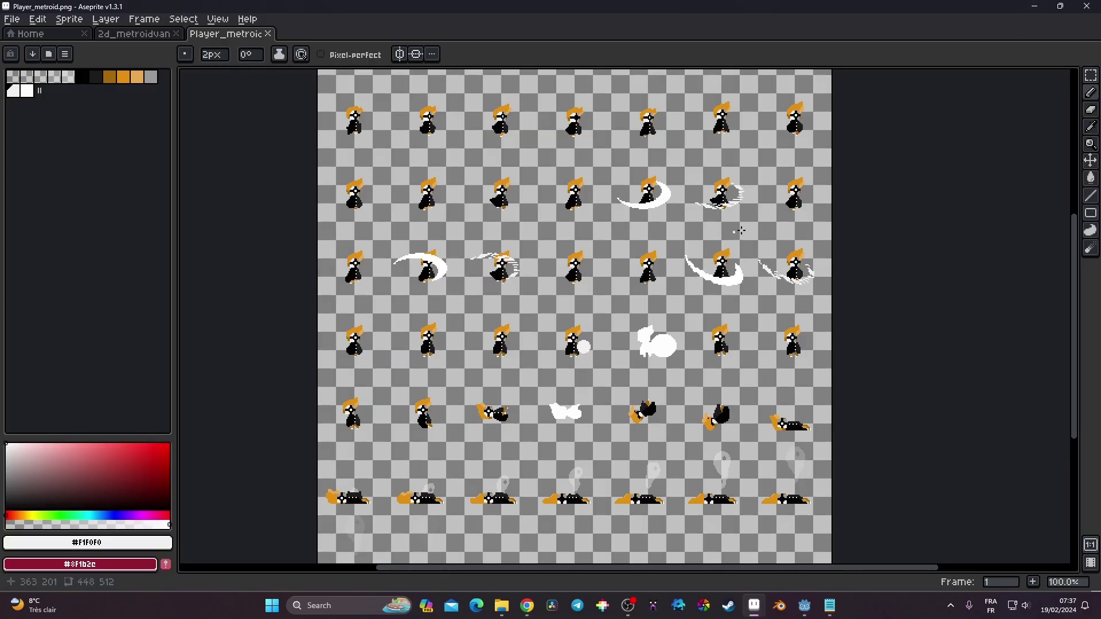
click(1031, 5)
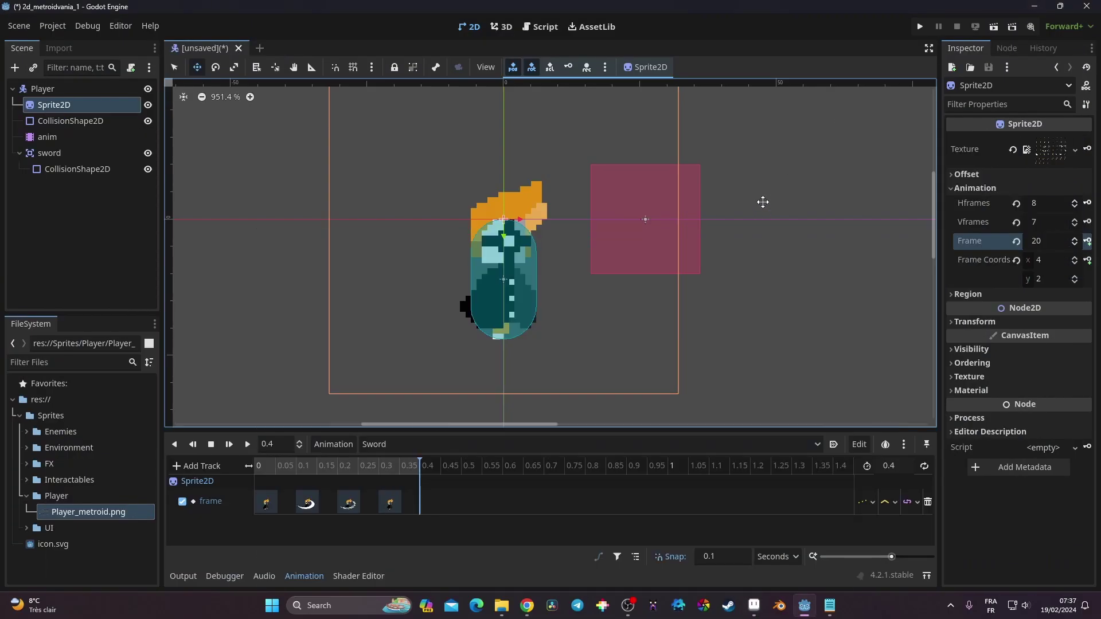
Step: Switch to the Dead animation and set its length to 2 s
click(435, 442)
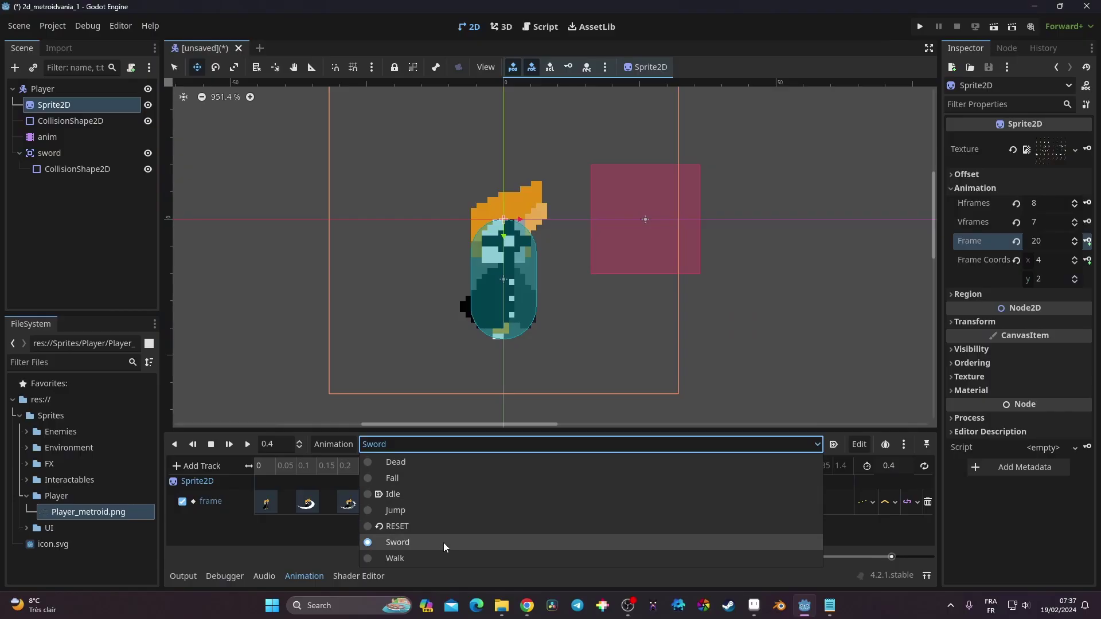
click(453, 464)
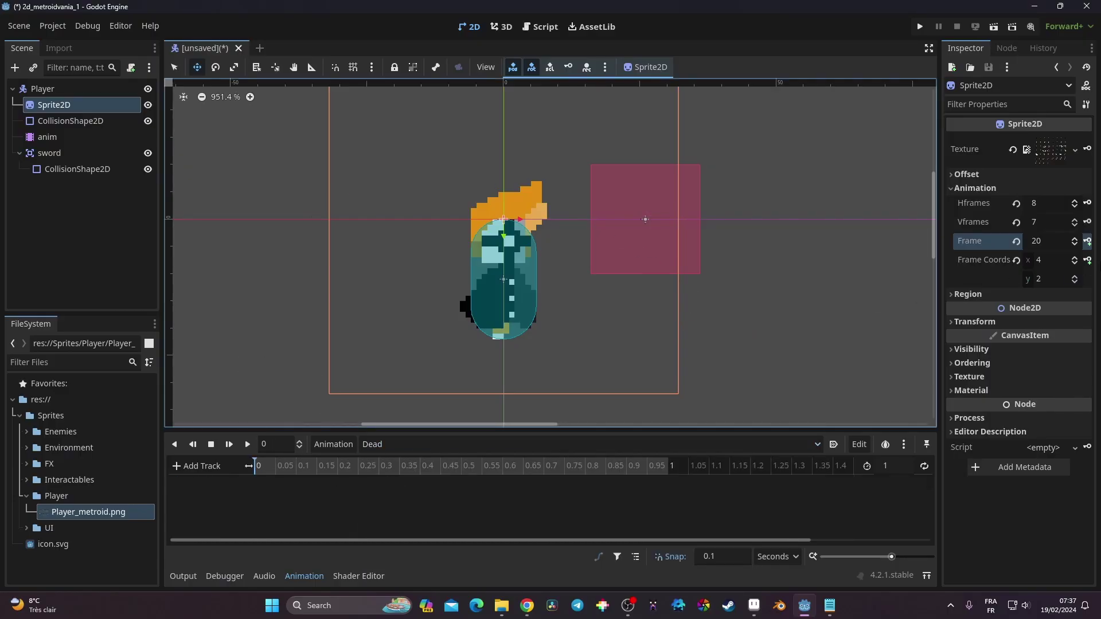
click(887, 465)
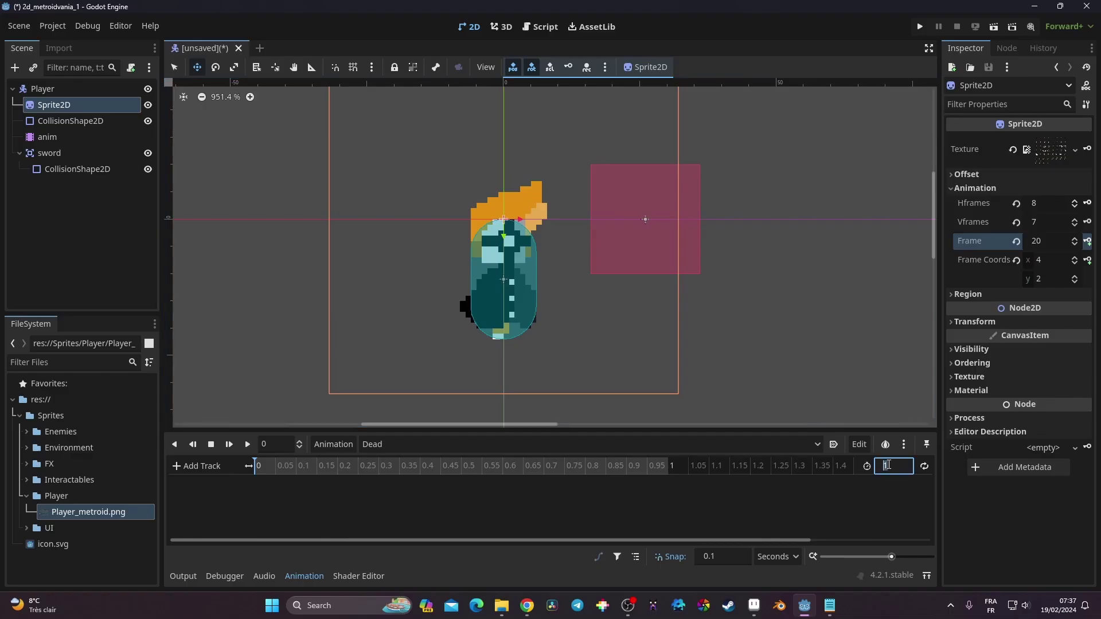
text(2)
key(Return)
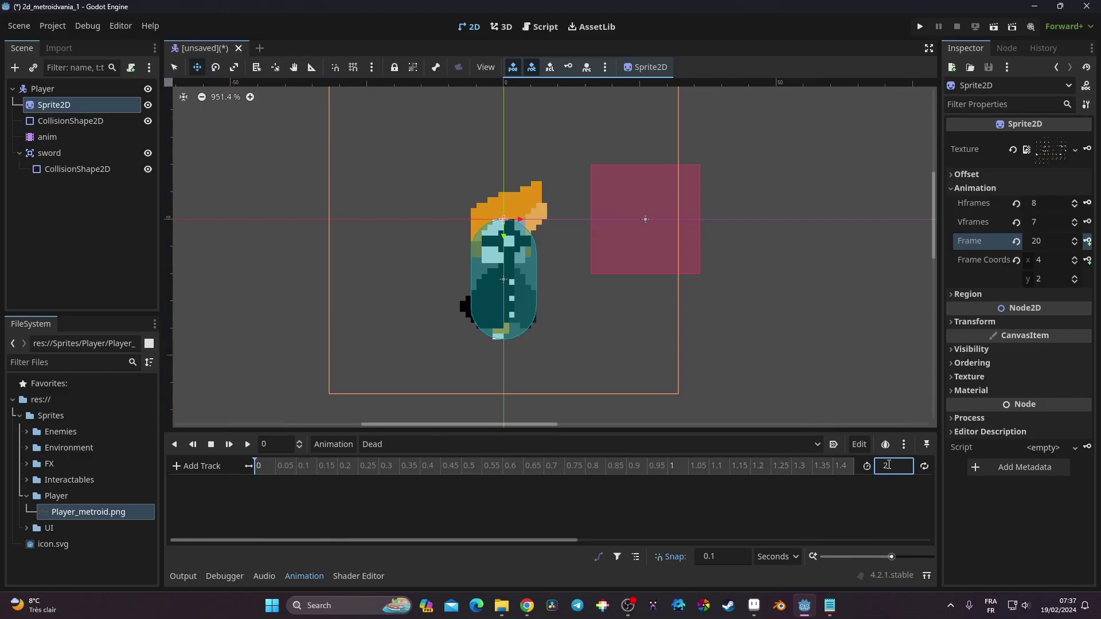
click(892, 465)
Step: Set the Sprite2D frame to 34 and create a frame track in the Dead animation keyed with it at 0 s
click(1076, 238)
click(1076, 239)
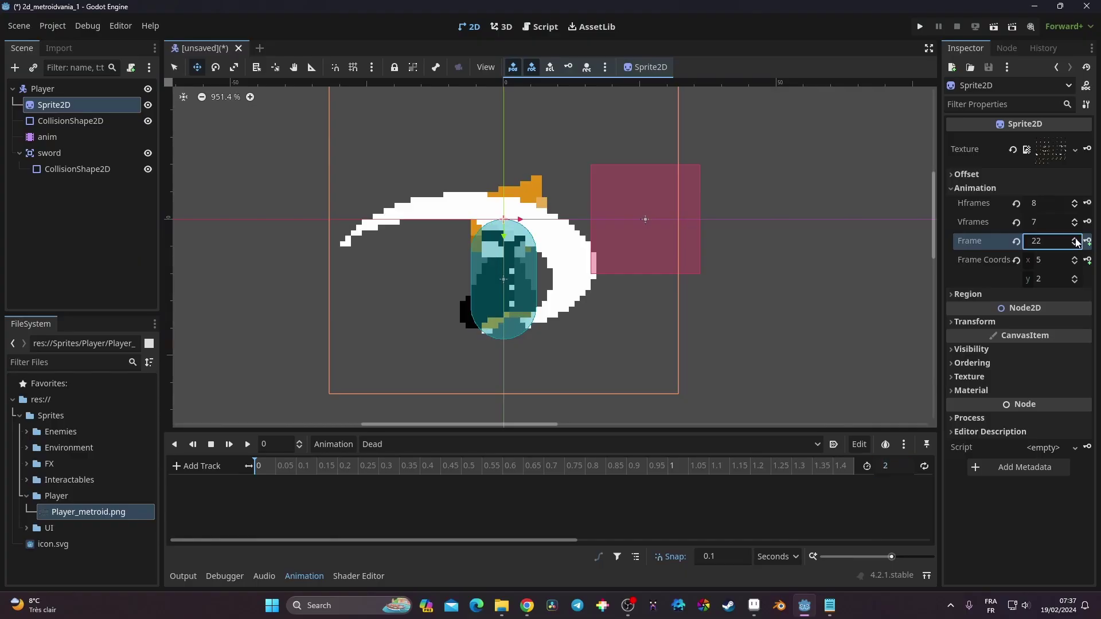
click(1076, 239)
click(1076, 239)
click(1075, 238)
click(1076, 239)
click(1076, 239)
click(1075, 238)
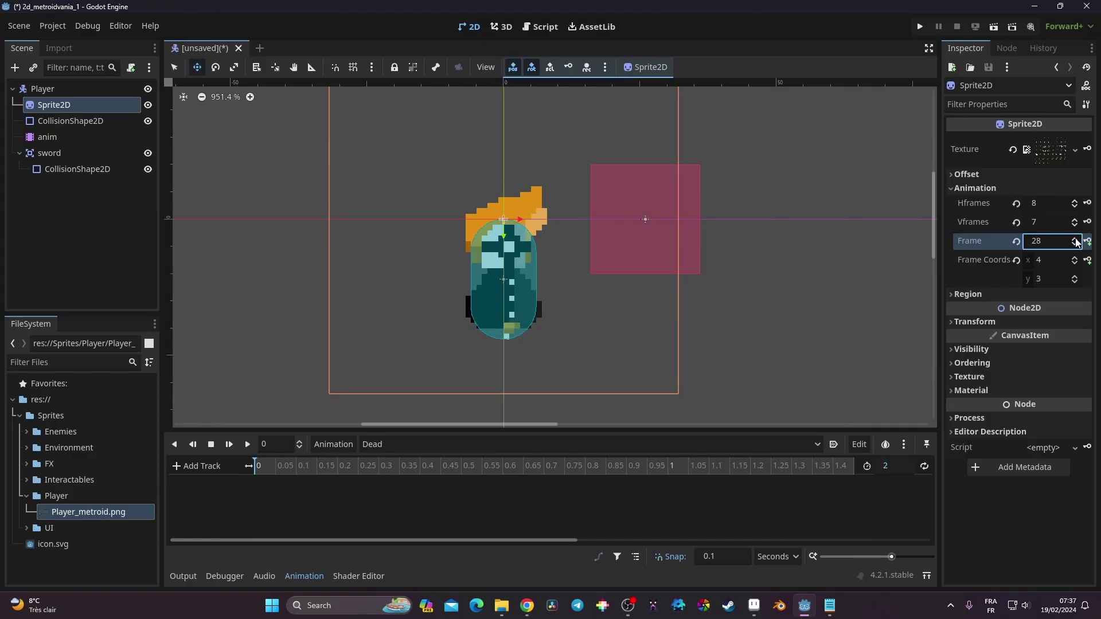
click(1075, 238)
click(1076, 238)
click(1075, 238)
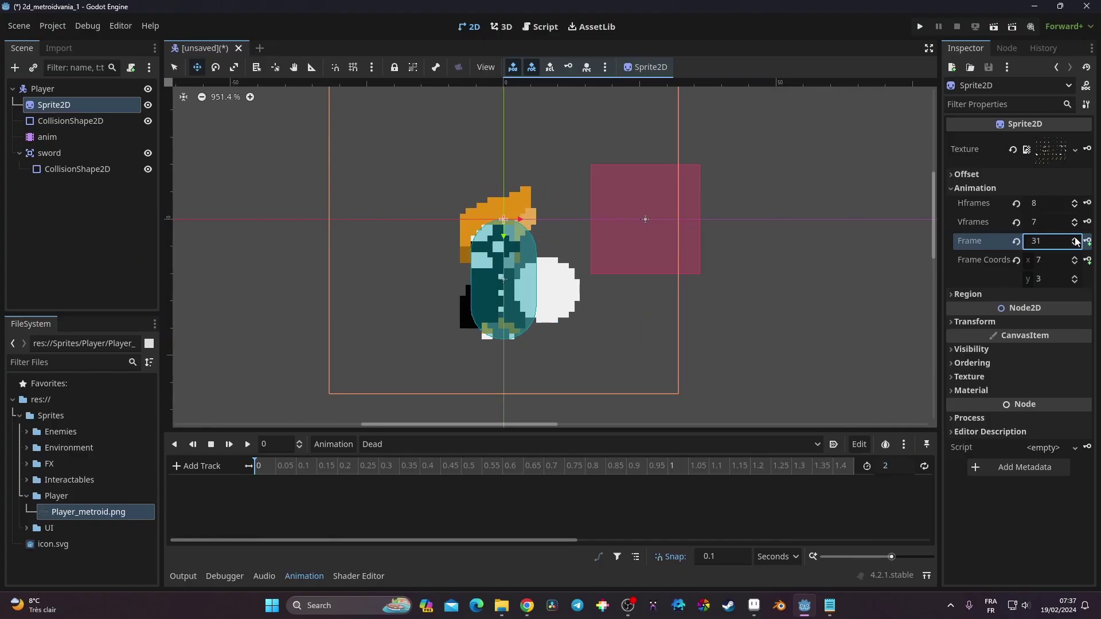
click(1076, 238)
click(1075, 238)
click(1076, 239)
click(1075, 239)
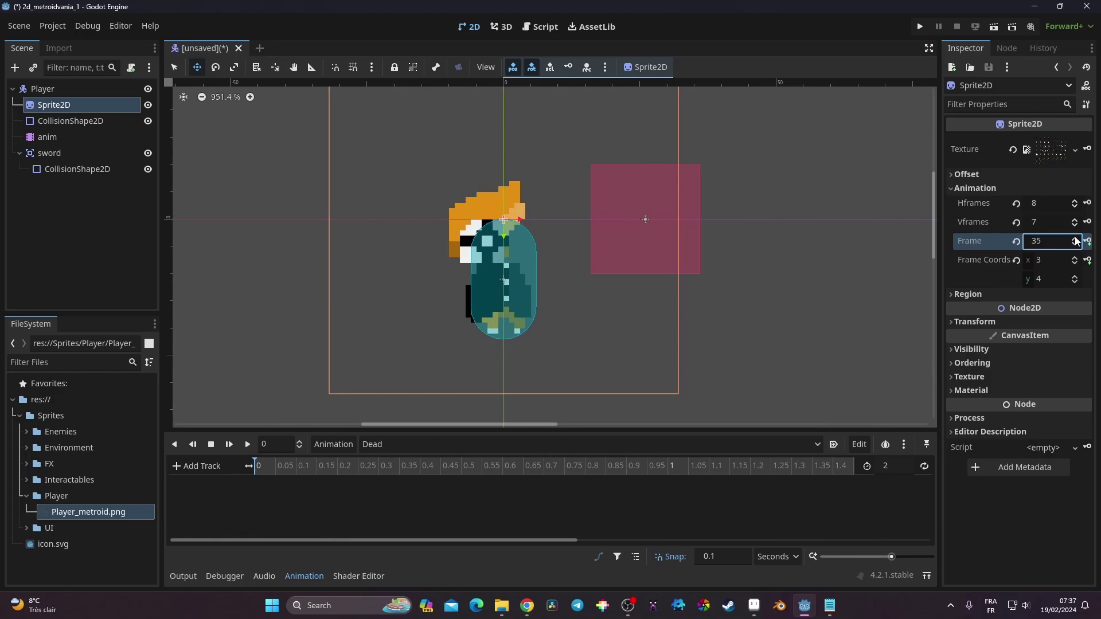
click(1076, 244)
click(1075, 244)
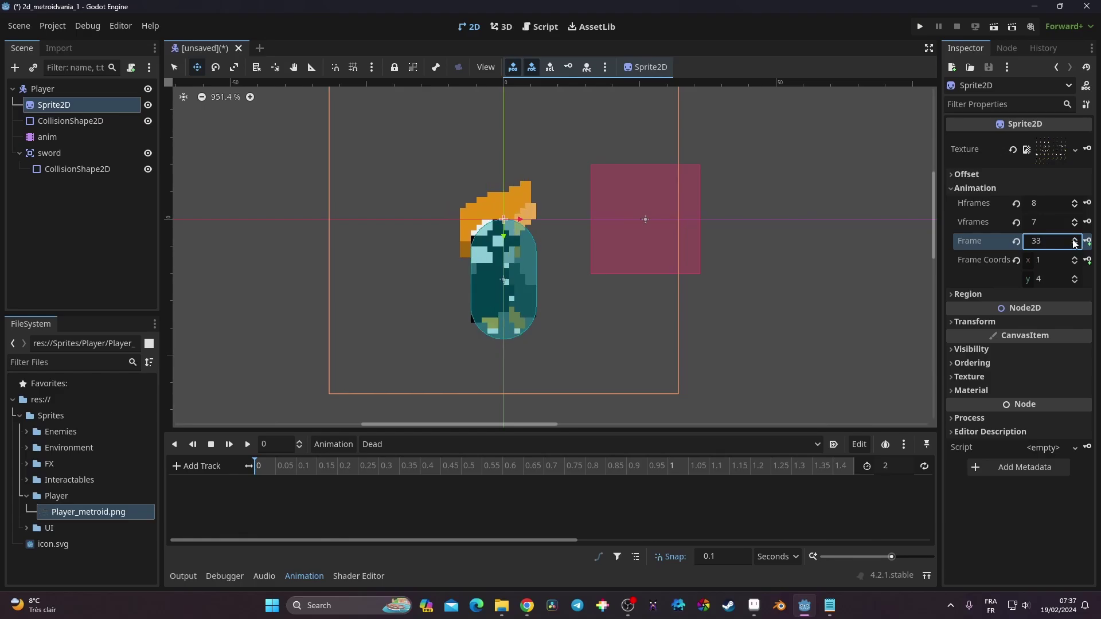
click(1075, 239)
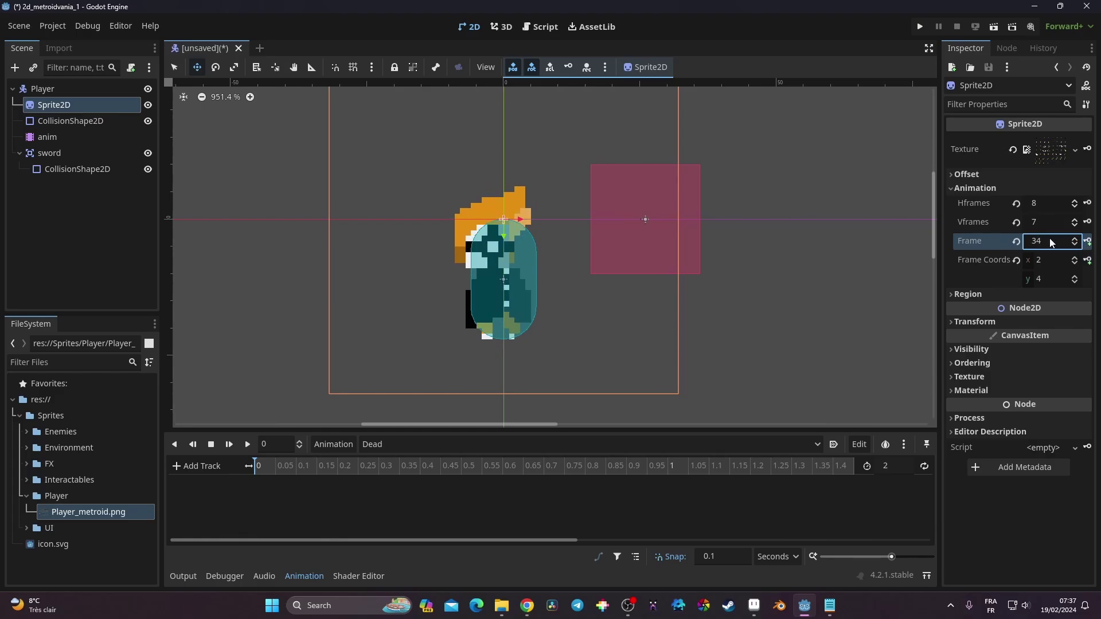
click(1087, 242)
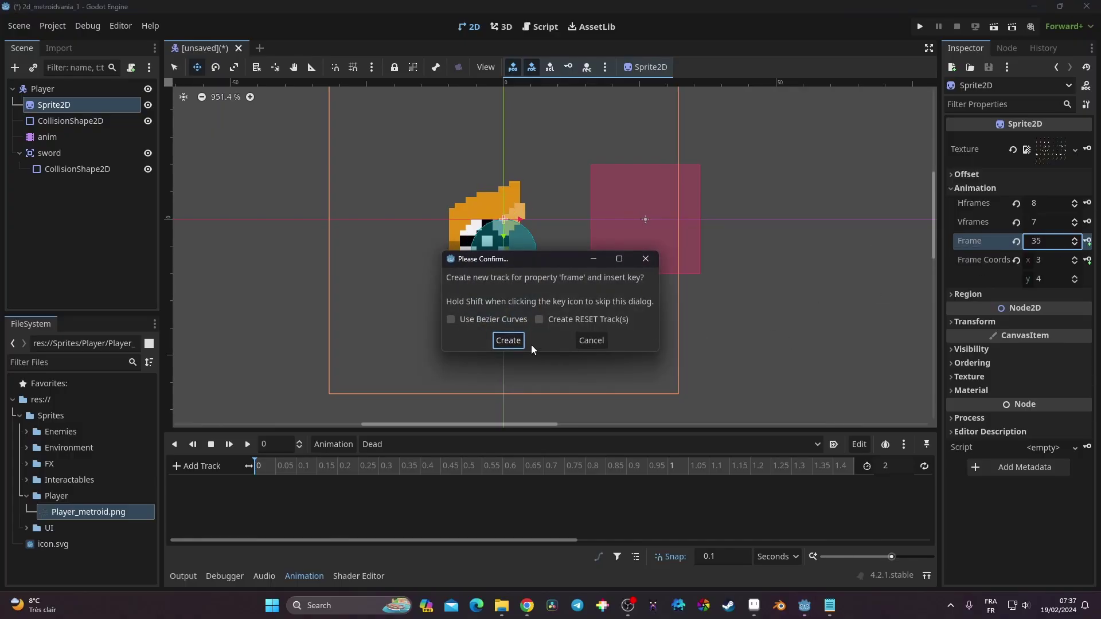
click(508, 340)
Step: Key Sprite2D frames 35 to 51 in the Dead animation at 0.1 s intervals from 0.1 to 1.7 s
click(1088, 241)
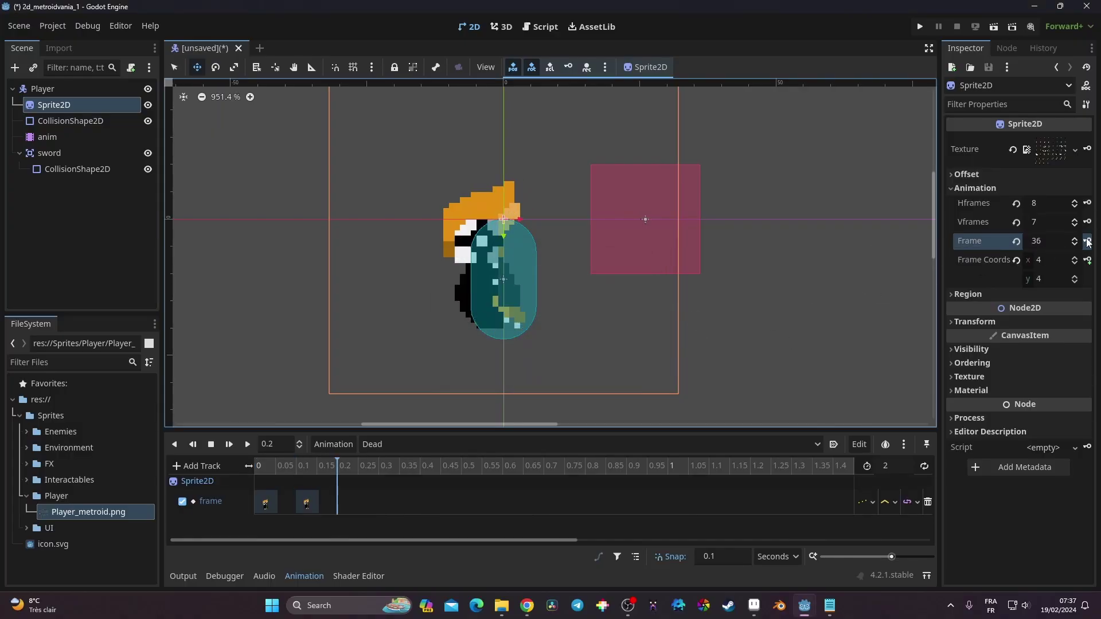
click(1087, 242)
click(1087, 242)
click(1088, 242)
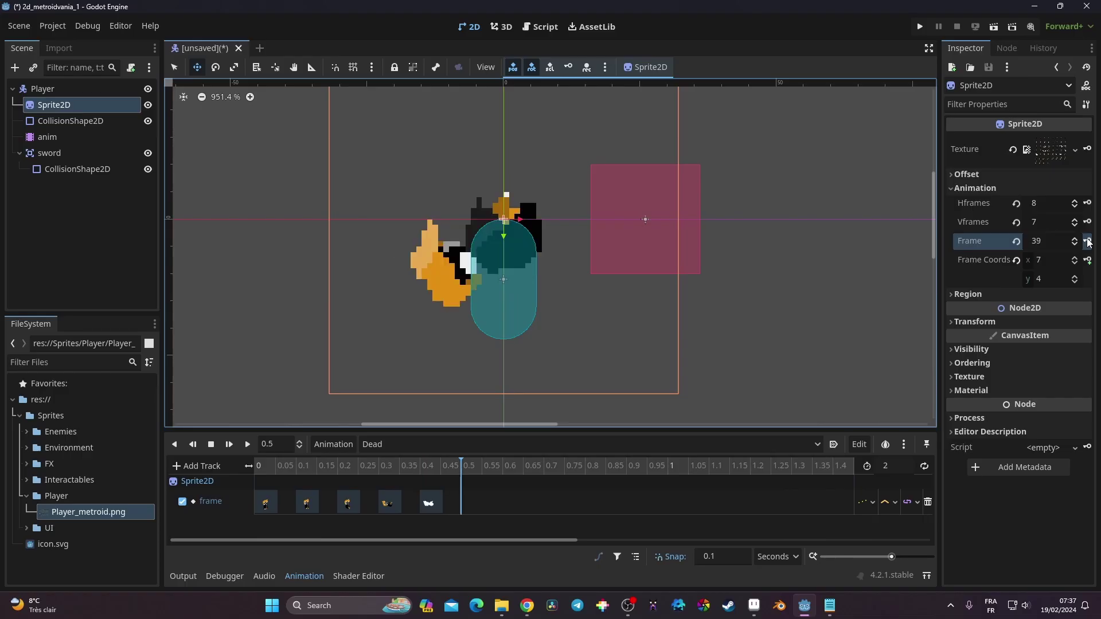
click(1087, 241)
click(1088, 241)
click(1088, 242)
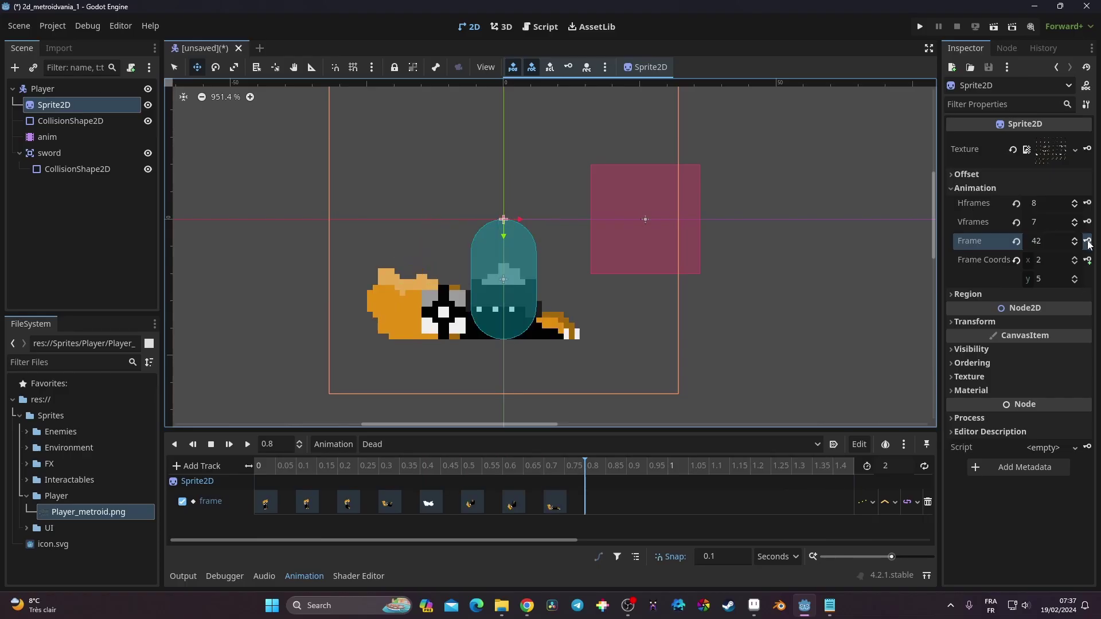
click(1088, 241)
click(1087, 241)
click(1087, 242)
click(1088, 242)
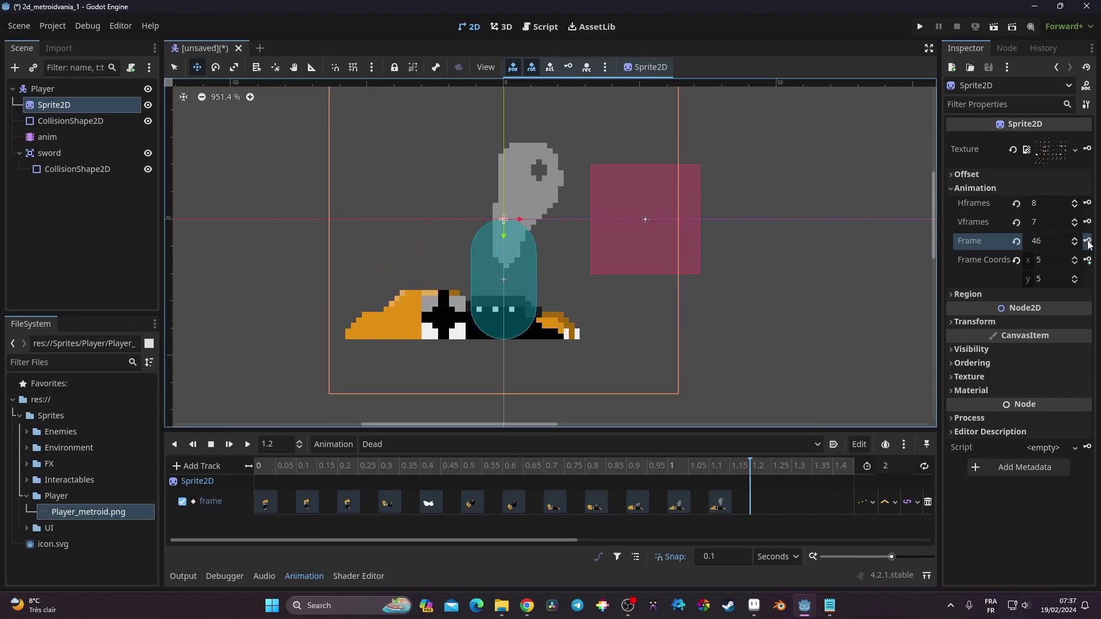
click(1088, 241)
click(1087, 242)
click(1088, 241)
click(1087, 241)
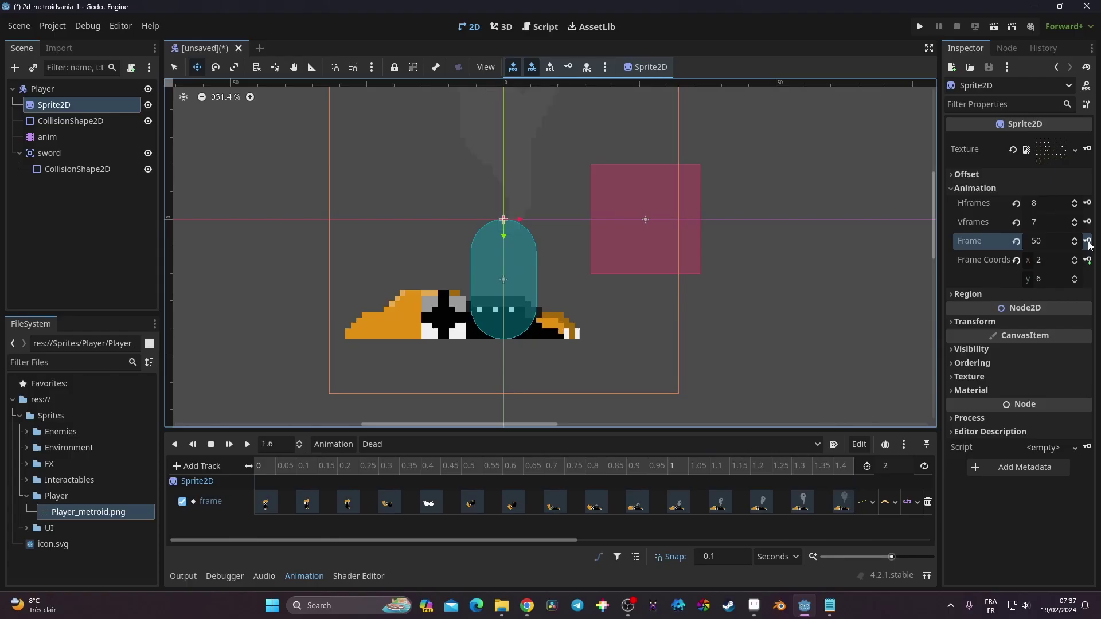
click(1087, 241)
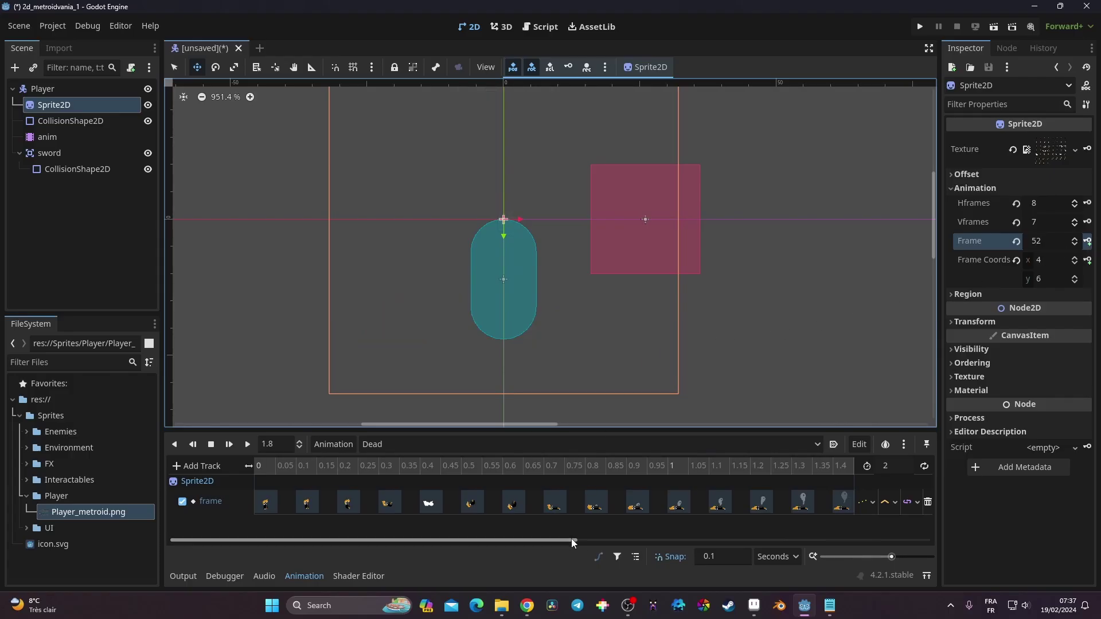
Step: Fit all the Dead animation's keys into the timeline view and preview the animation from the start
drag(571, 538, 783, 539)
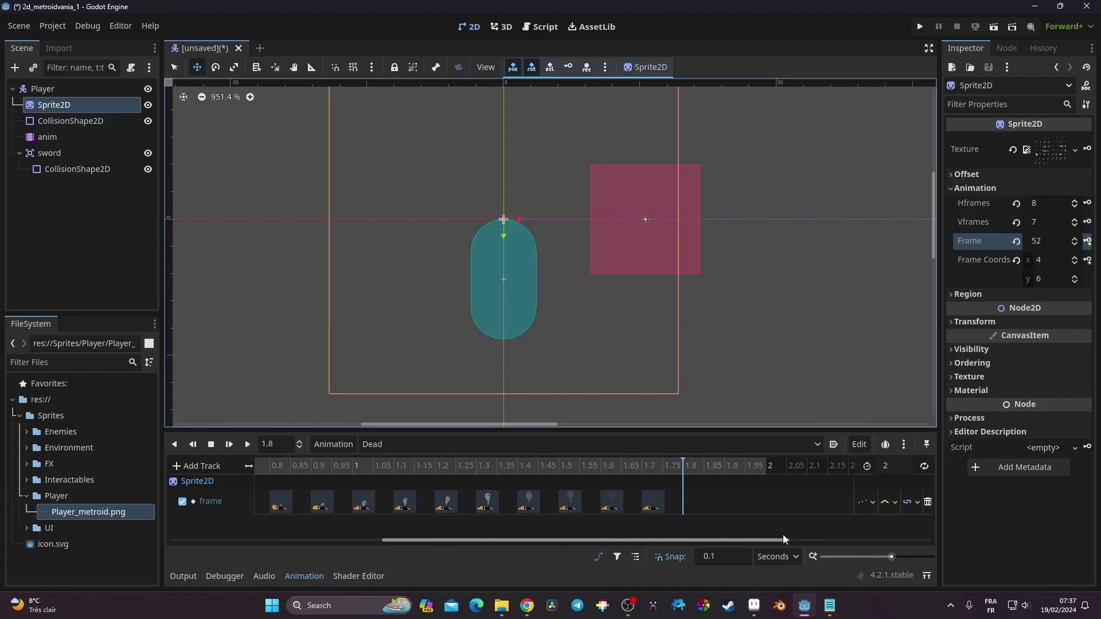
drag(889, 556, 883, 557)
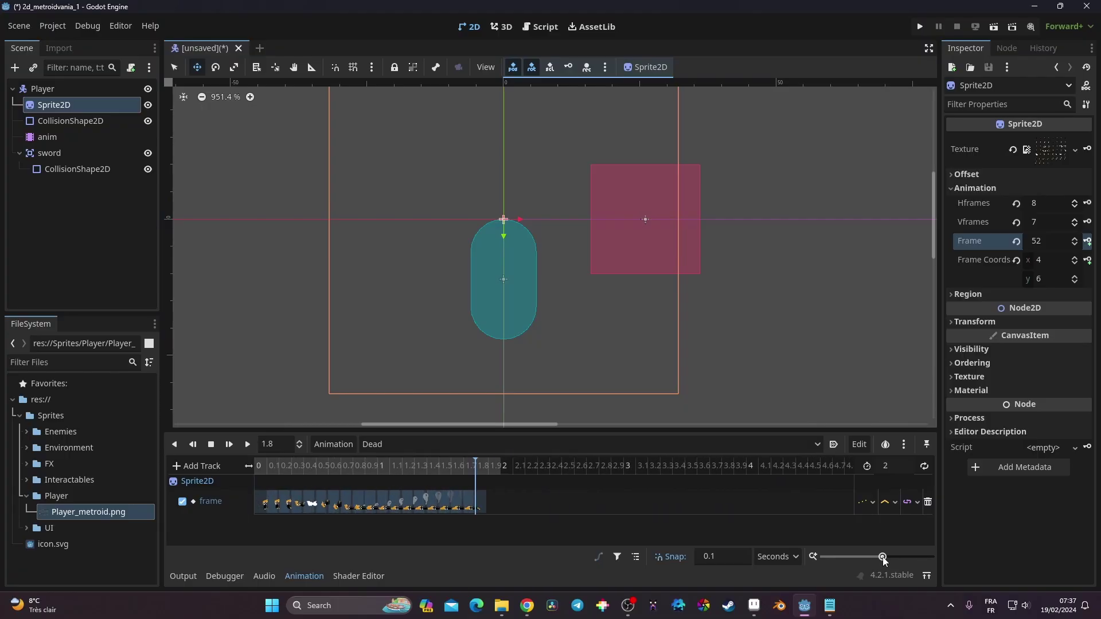
drag(489, 459, 219, 476)
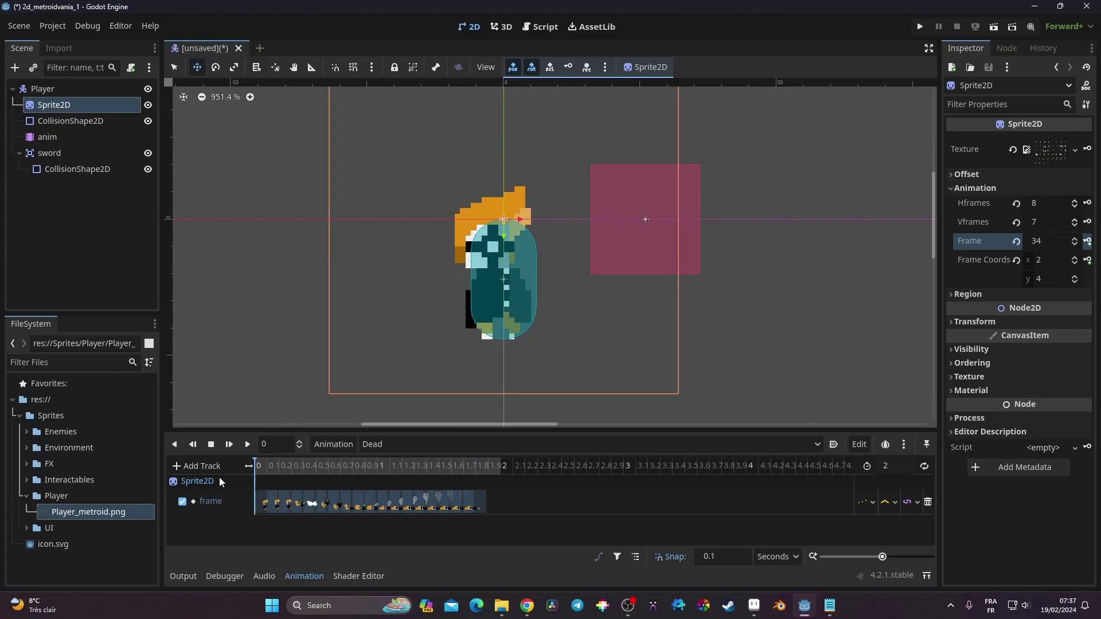
click(248, 444)
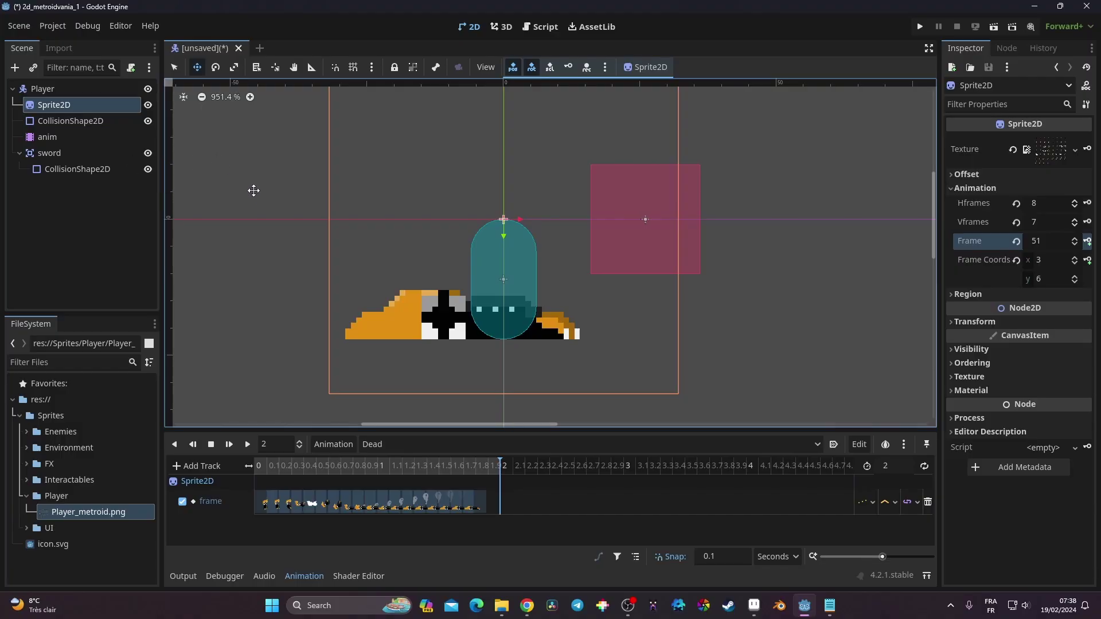
Step: Start saving the scene and create a folder named Scenes under res:// for it
key(ctrl+s)
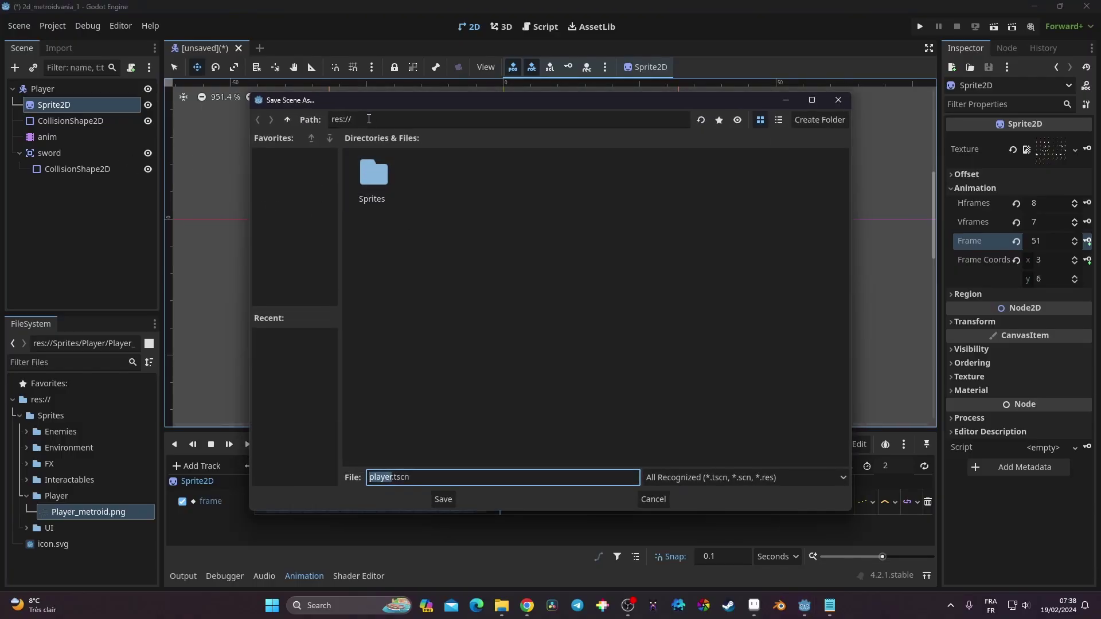
click(334, 120)
click(382, 122)
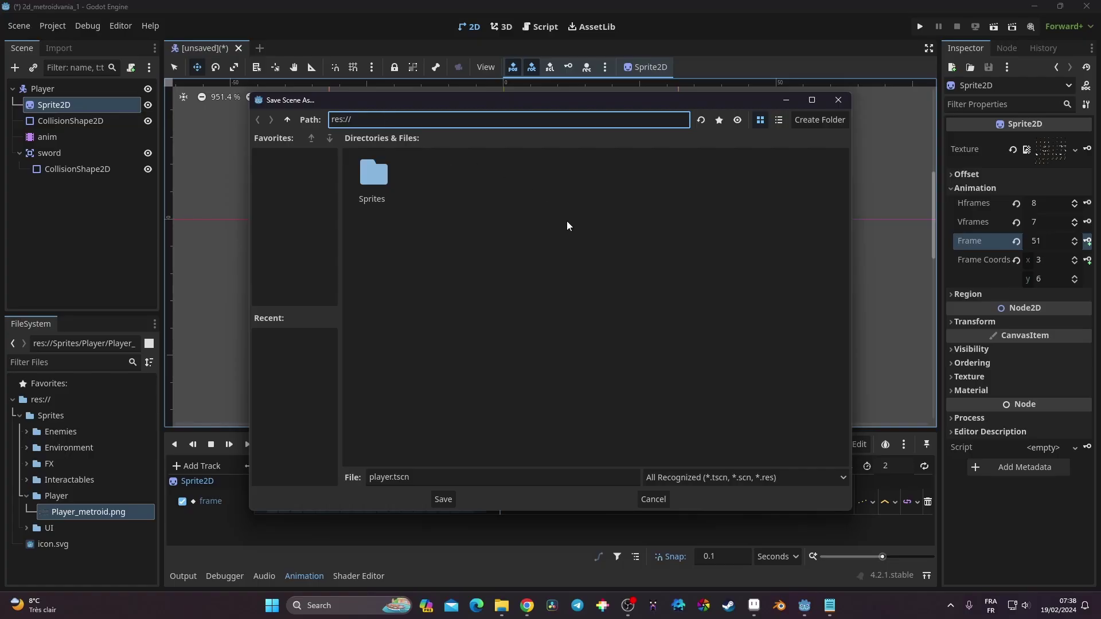
click(831, 119)
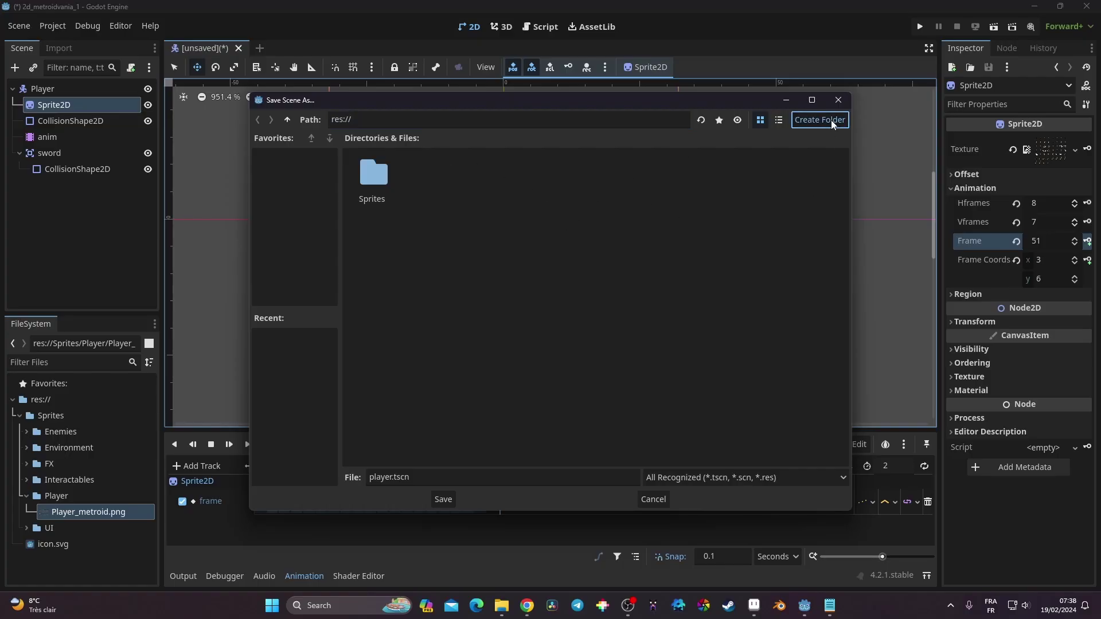
text(Le)
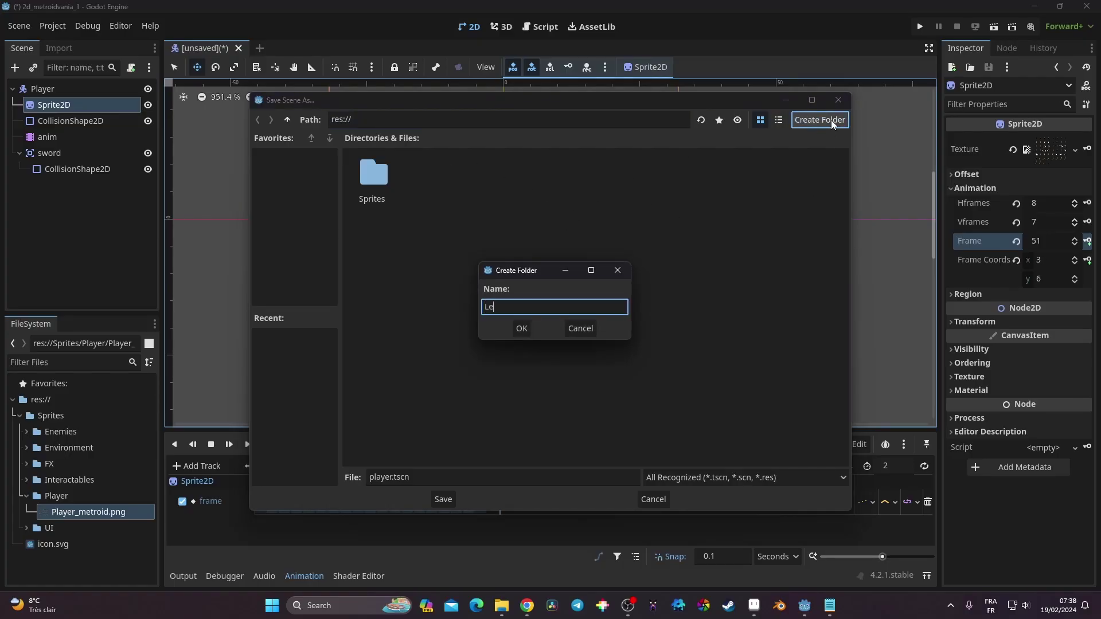
text(v)
key(BackSpace)
key(BackSpace)
key(BackSpace)
text(Scenes)
key(Return)
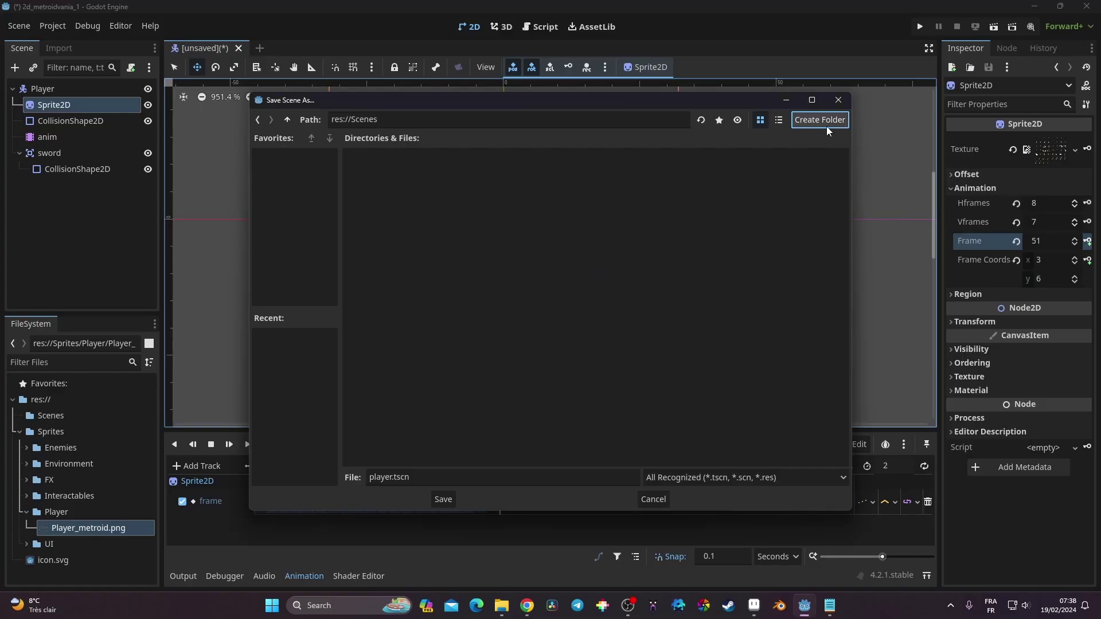
Step: Create a Player subfolder inside Scenes and save the scene there as player.tscn
click(821, 121)
text(P)
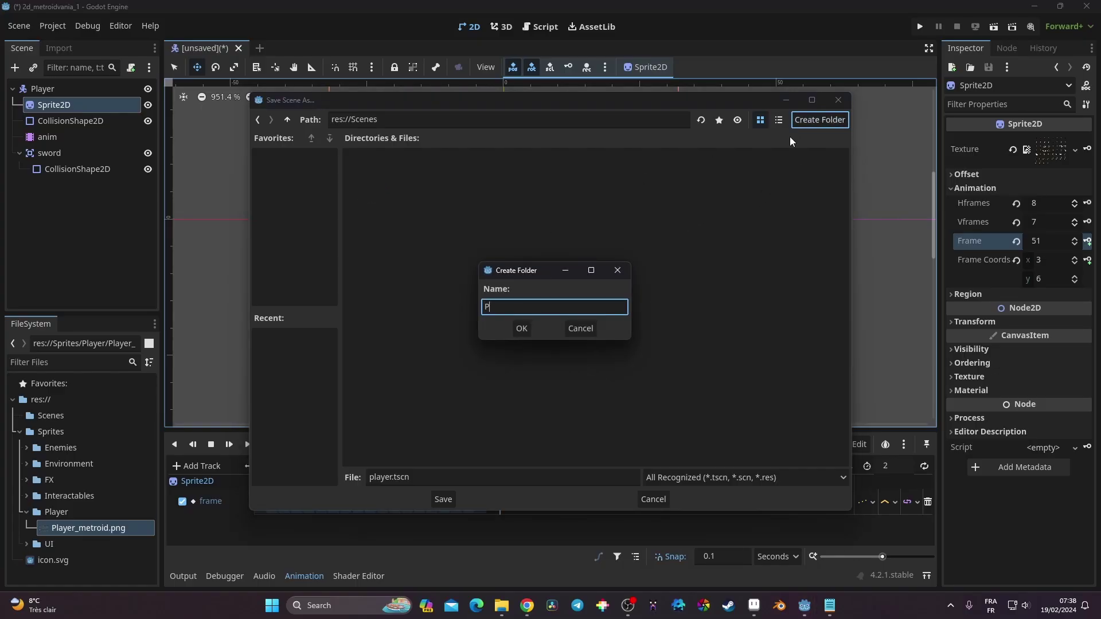
text(layer)
click(521, 332)
click(433, 478)
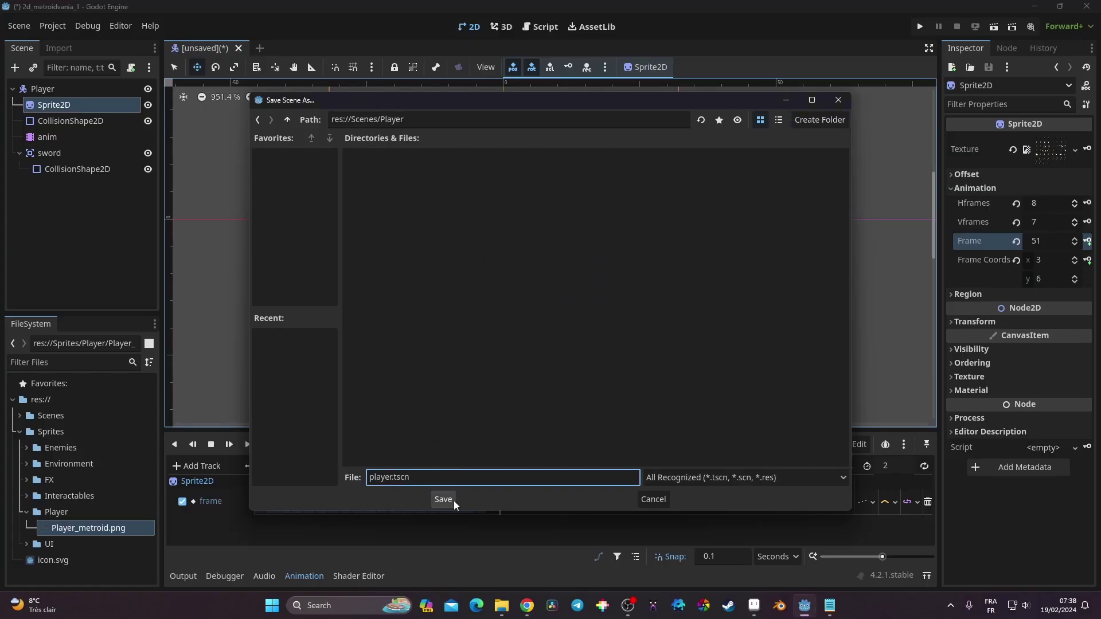
click(443, 499)
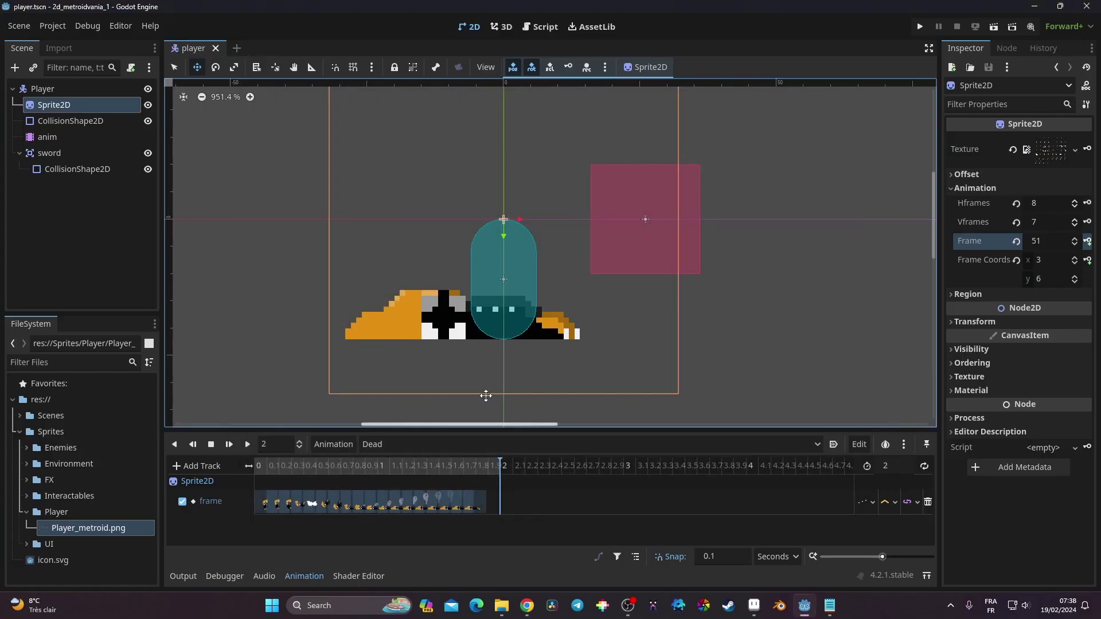